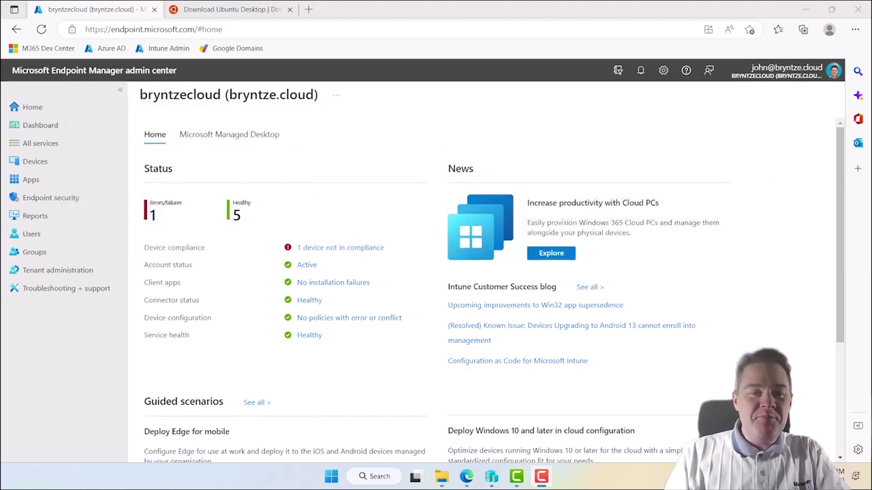
- Switch the Endpoint Manager admin center from the home dashboard to Apps | Overview
{"action": "left_click", "coordinate": [321, 172]}
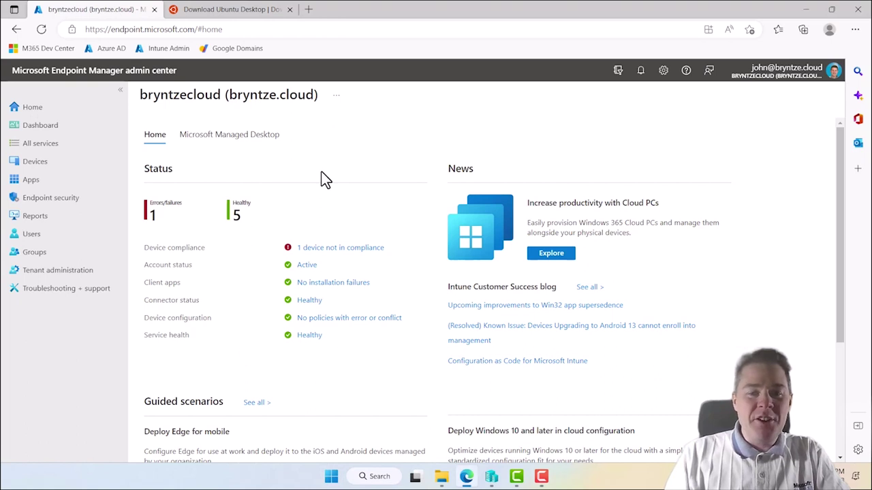
{"action": "left_click", "coordinate": [34, 181]}
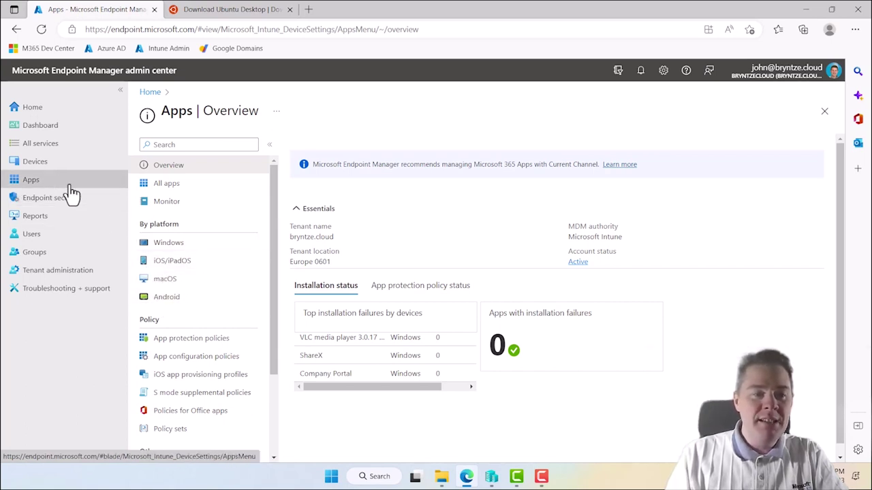
- Open Devices > Linux to list the enrolled Linux devices, including JBN-Ubuntu-01
{"action": "left_click", "coordinate": [38, 169]}
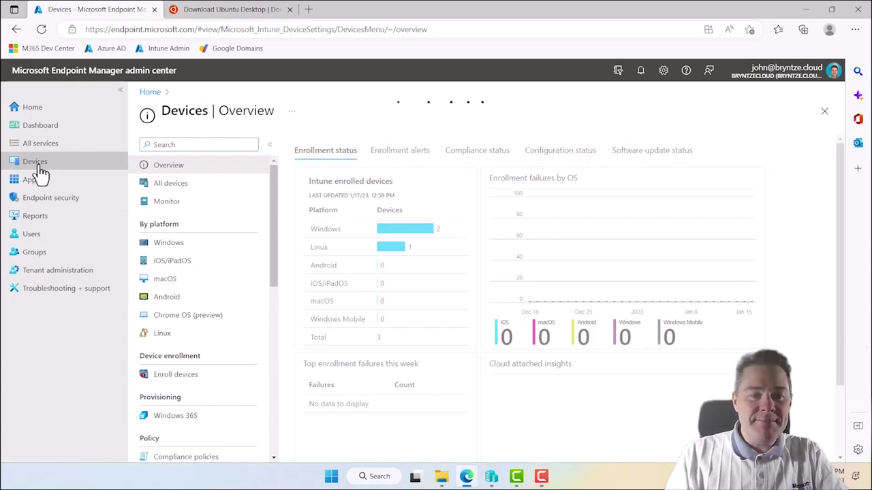
{"action": "left_click", "coordinate": [166, 337]}
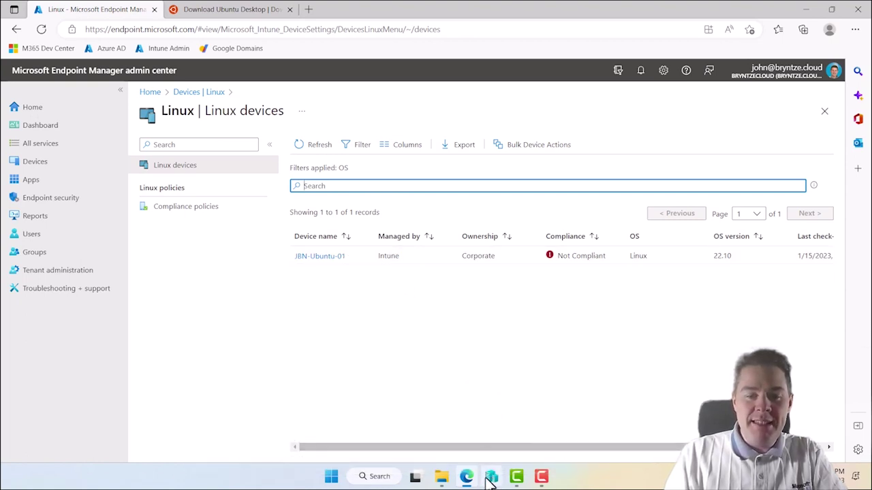
{"action": "mouse_move", "coordinate": [468, 478]}
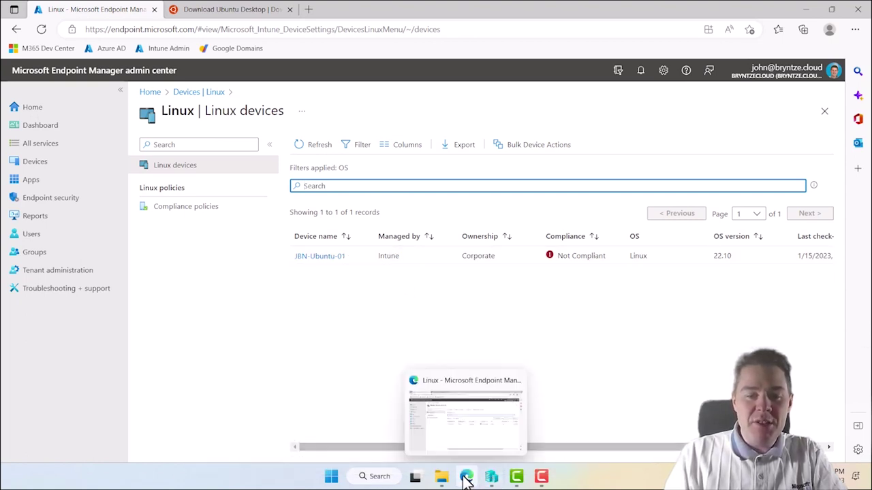
- Switch to the Download Ubuntu Desktop tab and select its web address
{"action": "left_click", "coordinate": [237, 12]}
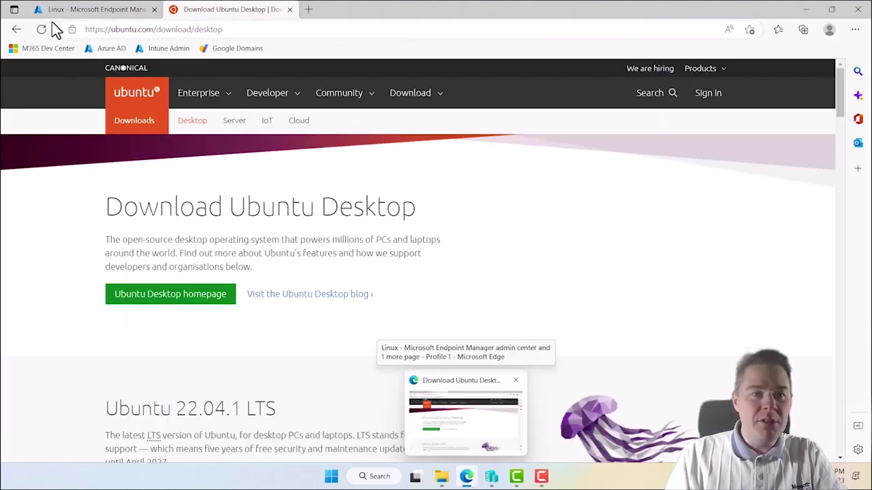
{"action": "left_click", "coordinate": [235, 30]}
{"action": "left_click_drag", "start_coordinate": [235, 30], "coordinate": [66, 29]}
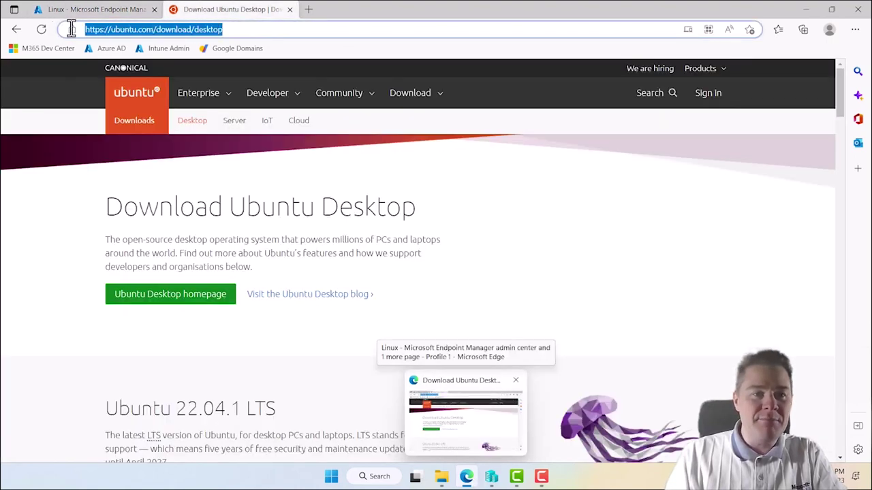
{"action": "left_click", "coordinate": [304, 348]}
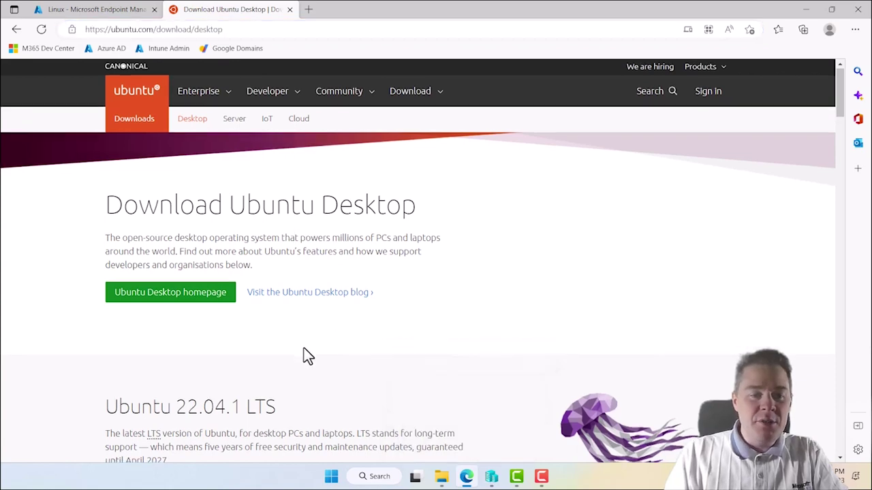
- Download Ubuntu 22.10 Desktop from its section further down the page
{"action": "scroll", "coordinate": [304, 348], "scroll_direction": "down", "scroll_amount": 3}
{"action": "scroll", "coordinate": [307, 355], "scroll_direction": "down", "scroll_amount": 1}
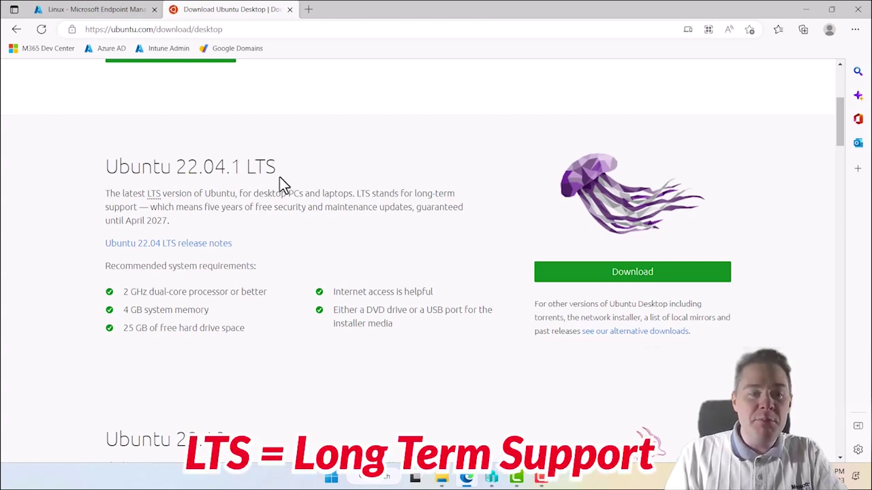
{"action": "scroll", "coordinate": [303, 268], "scroll_direction": "down", "scroll_amount": 1}
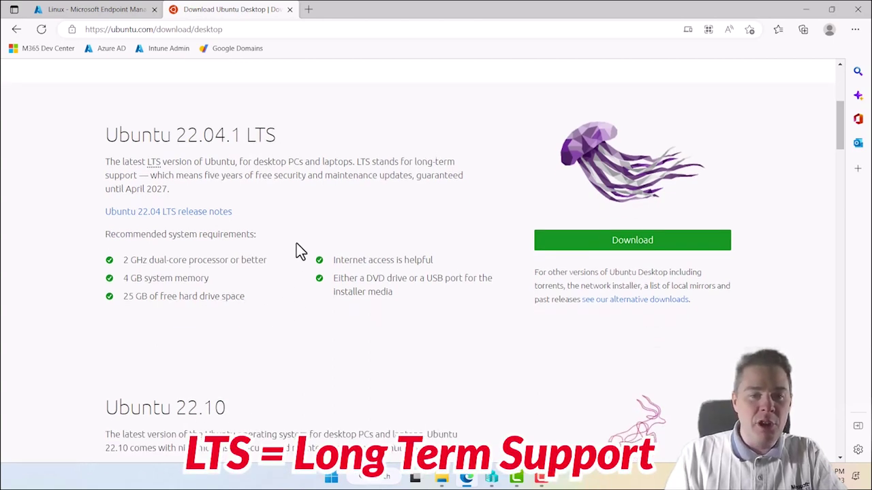
{"action": "scroll", "coordinate": [292, 339], "scroll_direction": "down", "scroll_amount": 3}
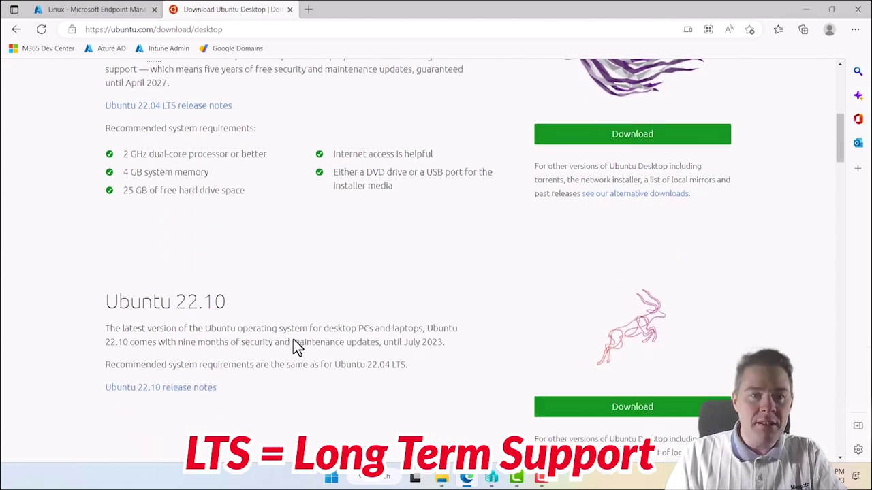
{"action": "scroll", "coordinate": [333, 292], "scroll_direction": "down", "scroll_amount": 2}
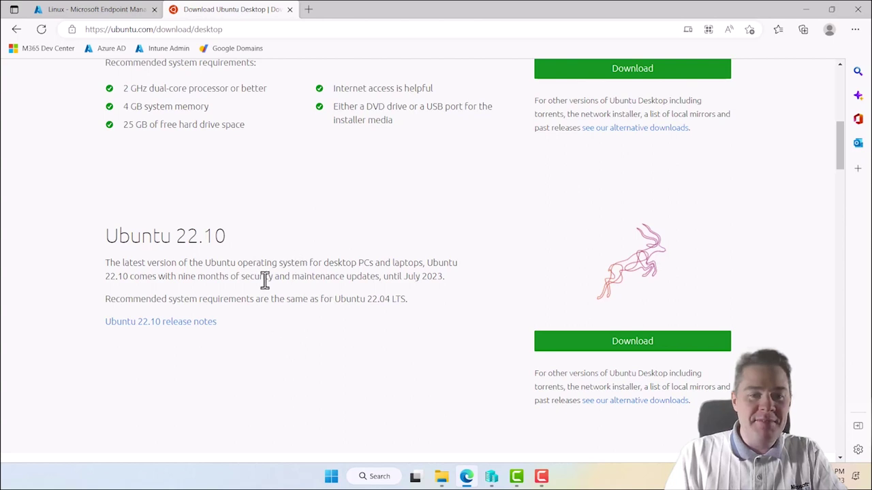
{"action": "left_click_drag", "start_coordinate": [226, 238], "coordinate": [120, 237]}
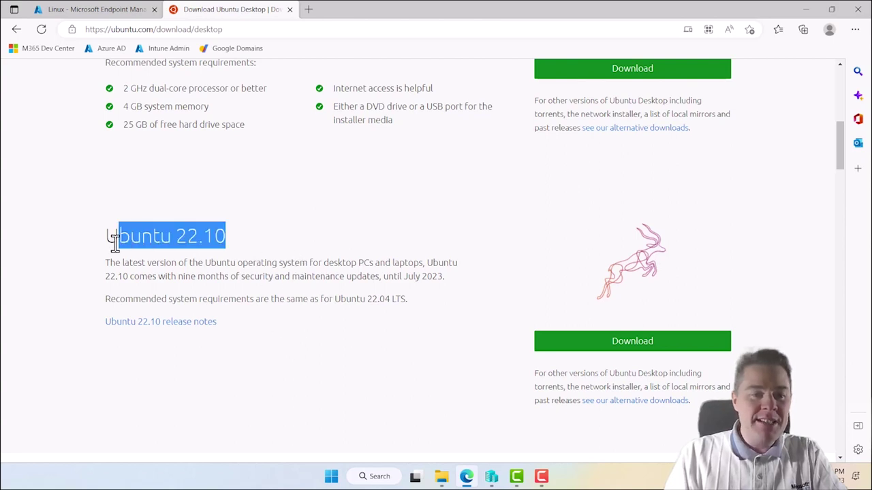
{"action": "left_click", "coordinate": [359, 243]}
{"action": "left_click", "coordinate": [593, 349]}
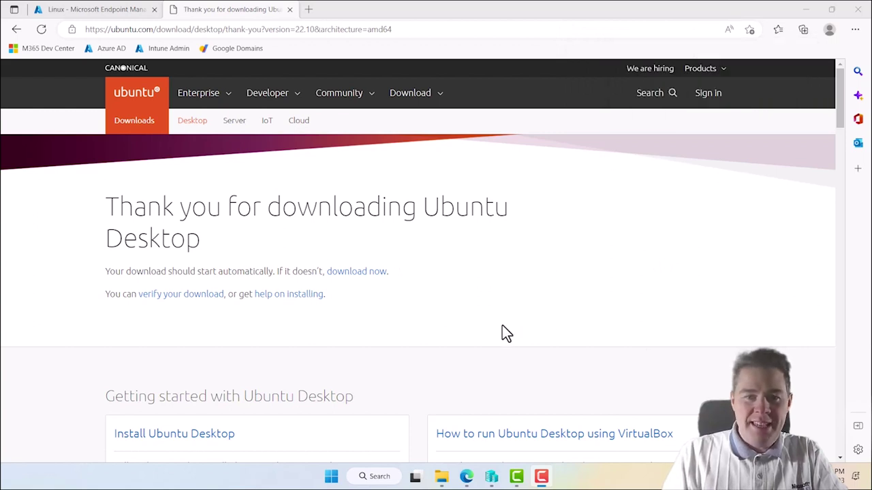
- Cut ubuntu-22.10-desktop-amd64.iso from the Downloads folder
{"action": "left_click", "coordinate": [441, 476]}
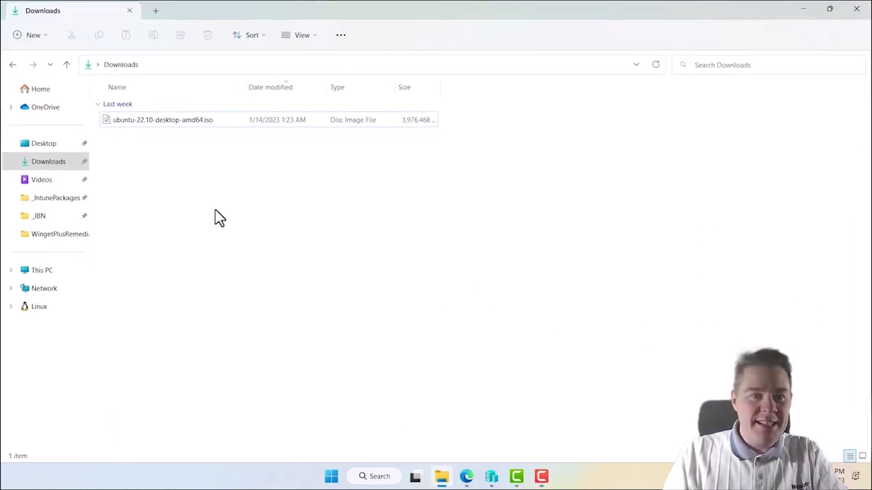
{"action": "right_click", "coordinate": [156, 123]}
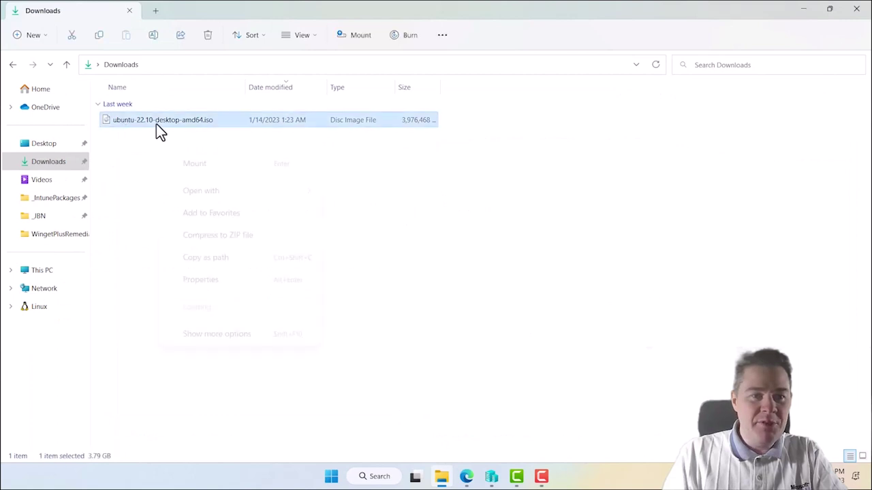
{"action": "left_click", "coordinate": [172, 139]}
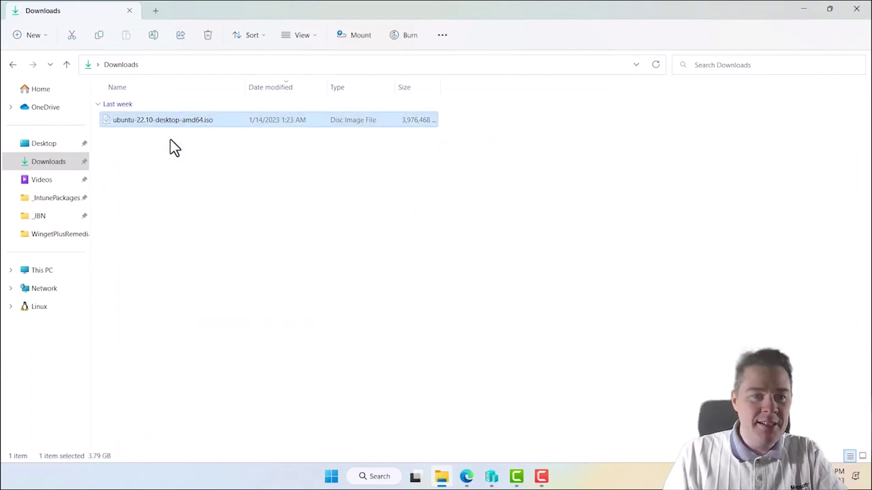
- Paste the Ubuntu ISO into the C:\_JBN\ISO folder
{"action": "left_click", "coordinate": [42, 218]}
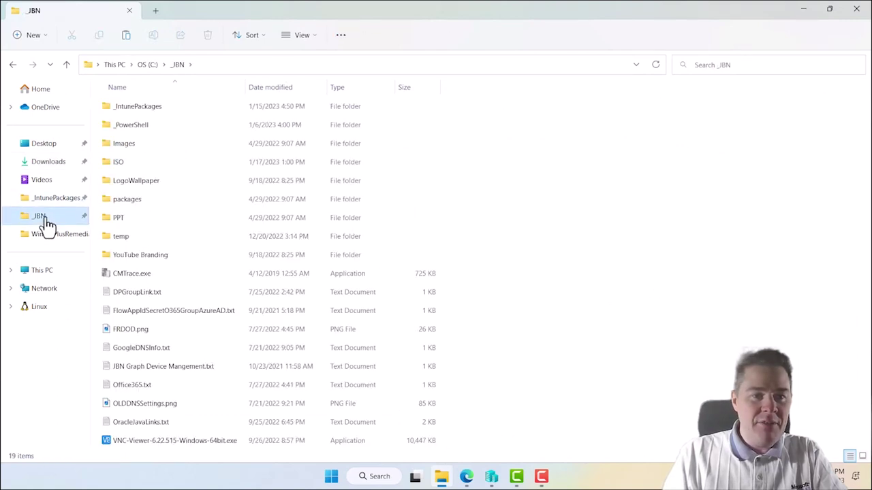
{"action": "double_click", "coordinate": [121, 162]}
{"action": "right_click", "coordinate": [156, 181]}
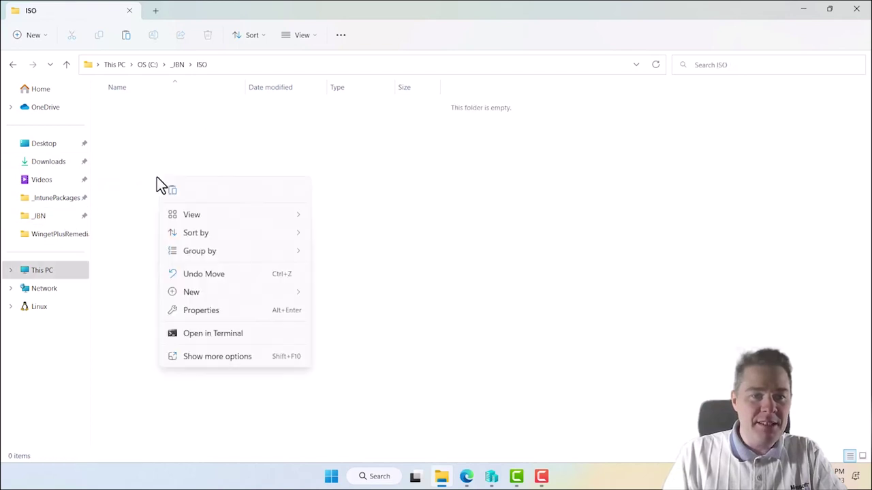
{"action": "left_click", "coordinate": [171, 191]}
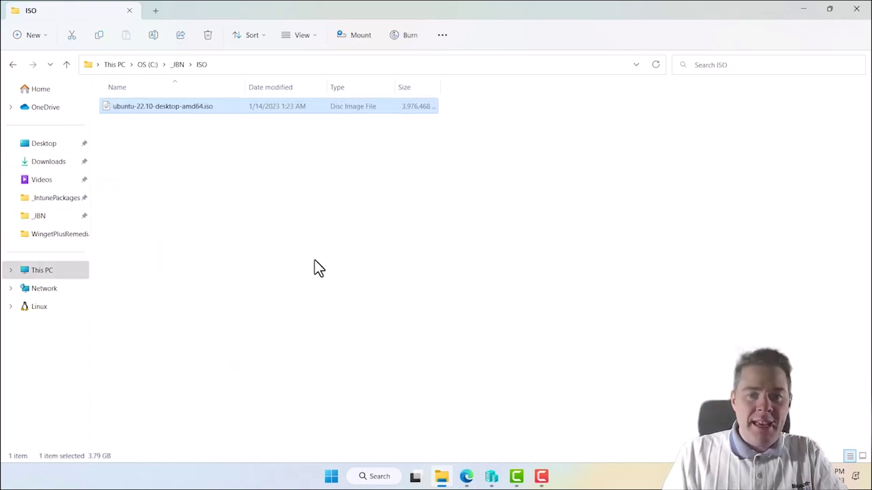
{"action": "left_click", "coordinate": [490, 475]}
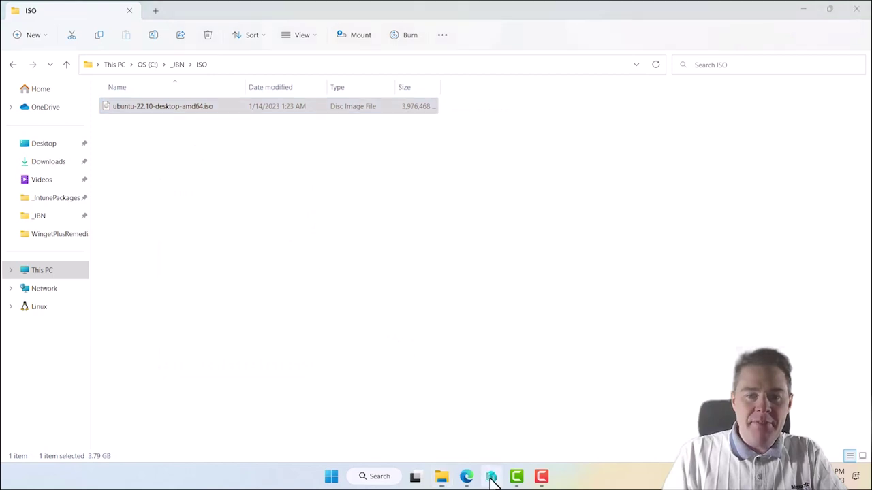
- Start the New Virtual Machine Wizard from the host and name the VM JBN-UBUNTU-02
{"action": "left_click", "coordinate": [300, 169]}
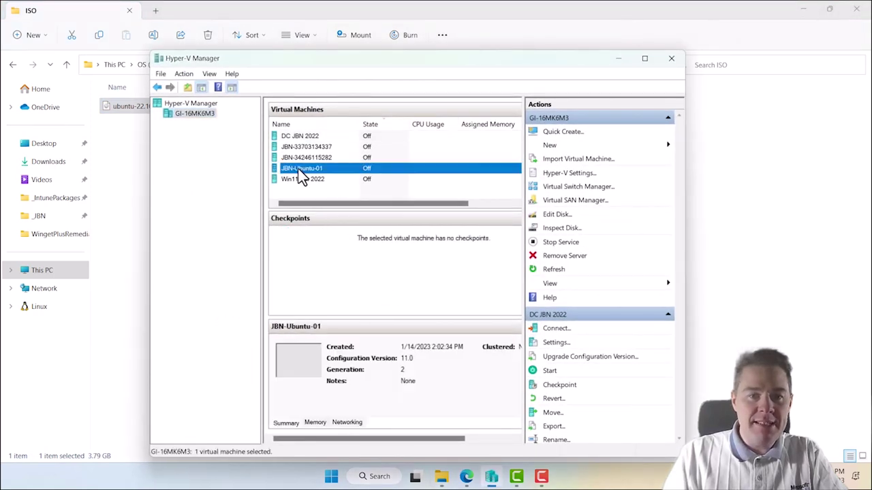
{"action": "right_click", "coordinate": [198, 114]}
{"action": "mouse_move", "coordinate": [241, 135]}
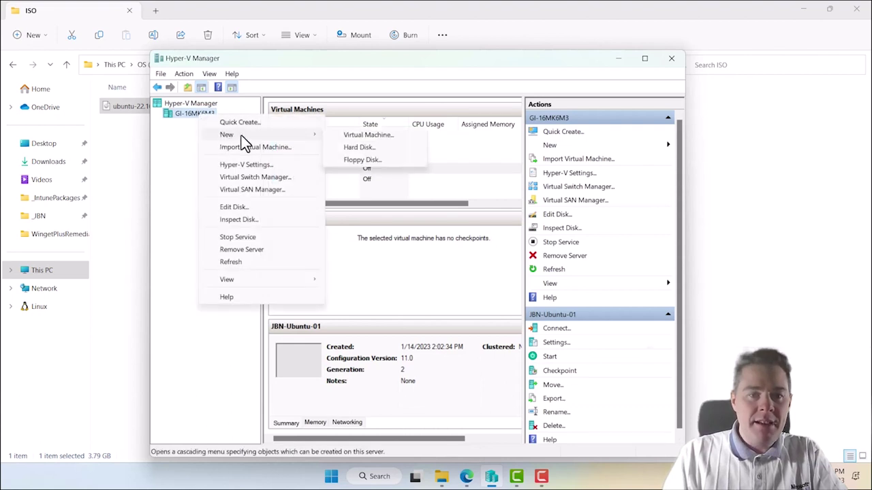
{"action": "left_click", "coordinate": [350, 137]}
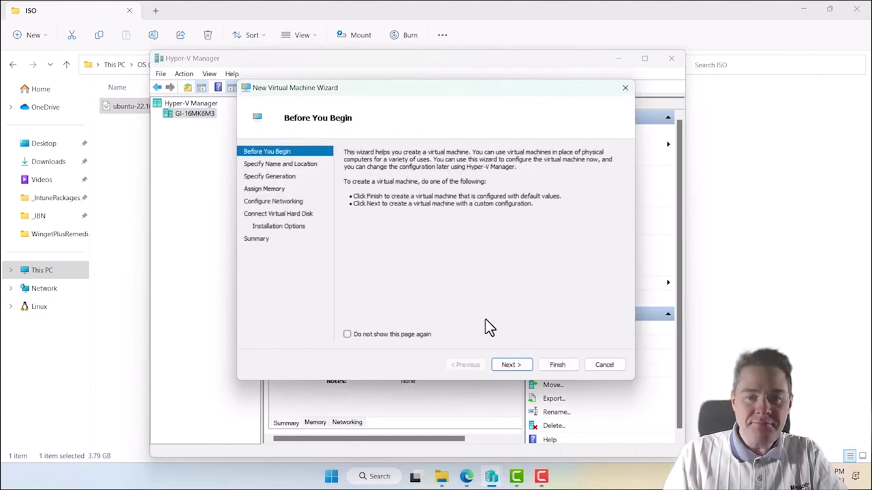
{"action": "left_click", "coordinate": [511, 365]}
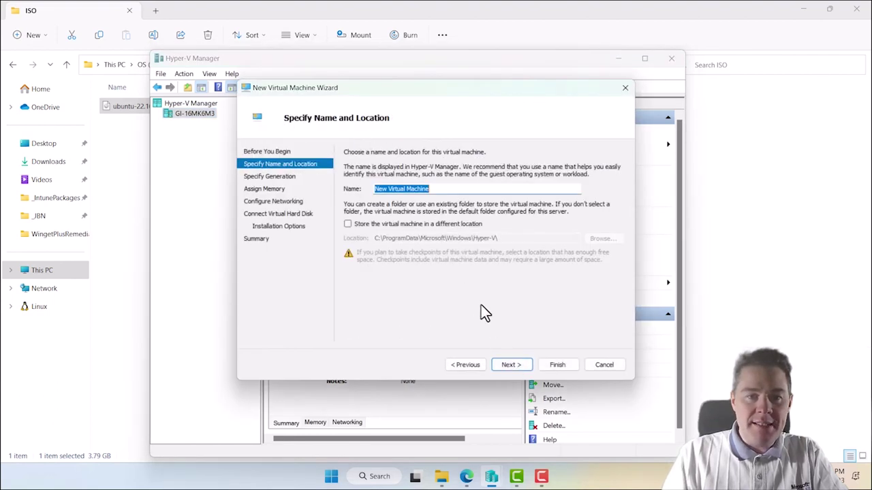
{"action": "type", "text": "JBN-"}
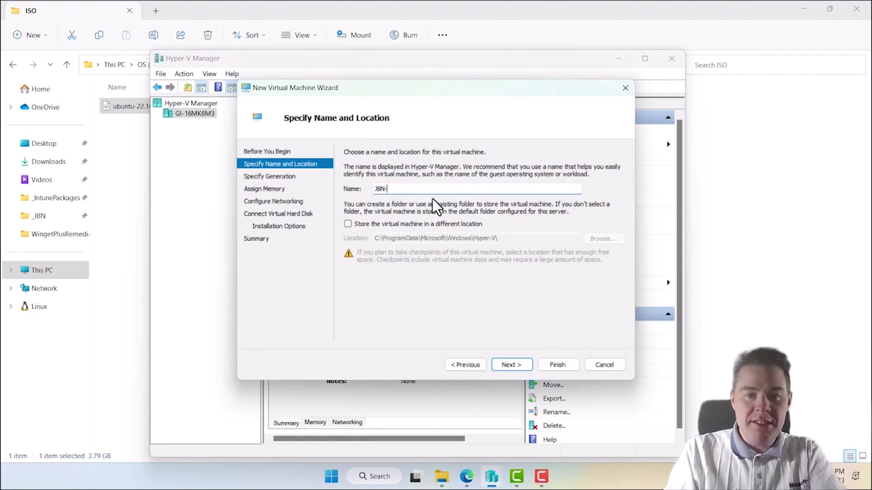
{"action": "type", "text": "UBUNTU"}
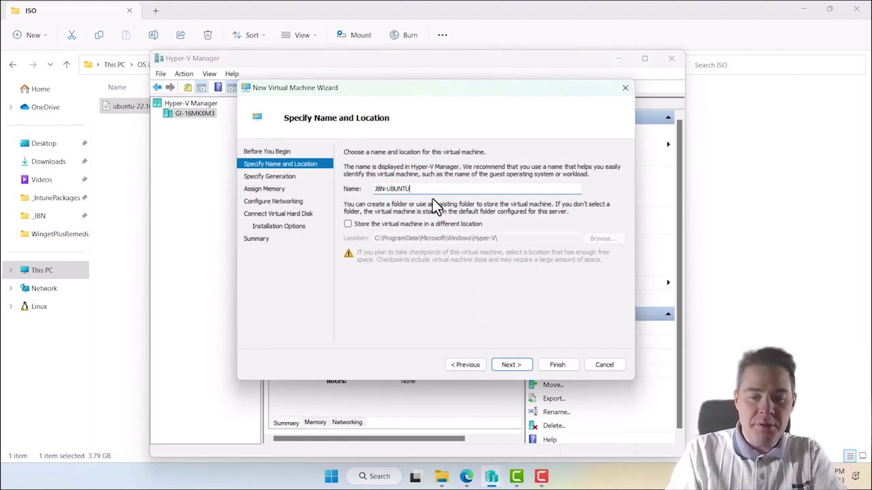
{"action": "type", "text": "-02"}
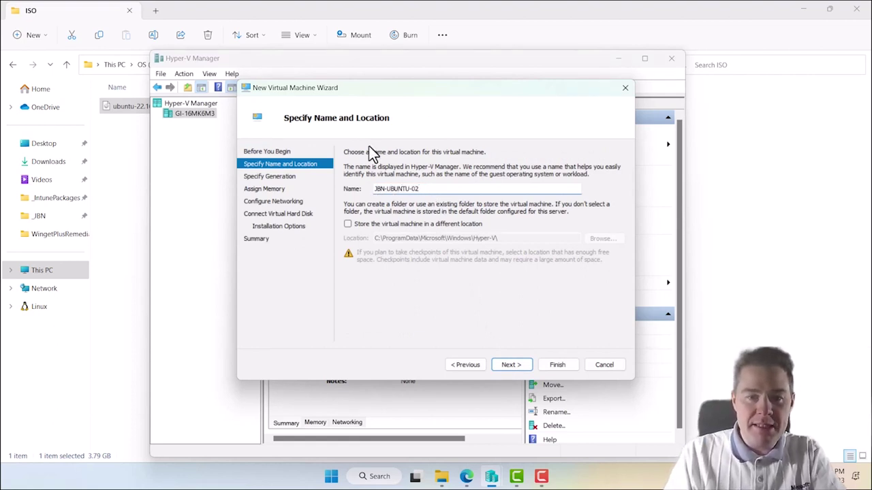
- Select Generation 2 and change startup memory from 4096 to 6096 MB
{"action": "left_click", "coordinate": [511, 365]}
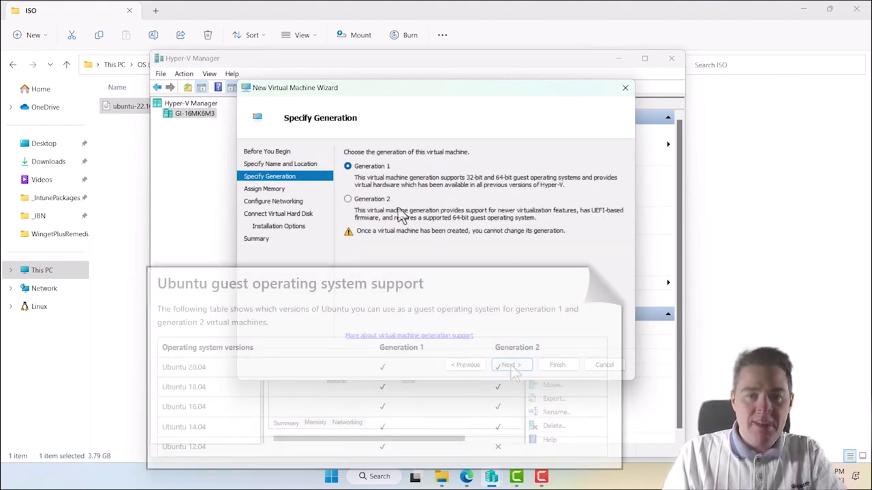
{"action": "left_click", "coordinate": [348, 199]}
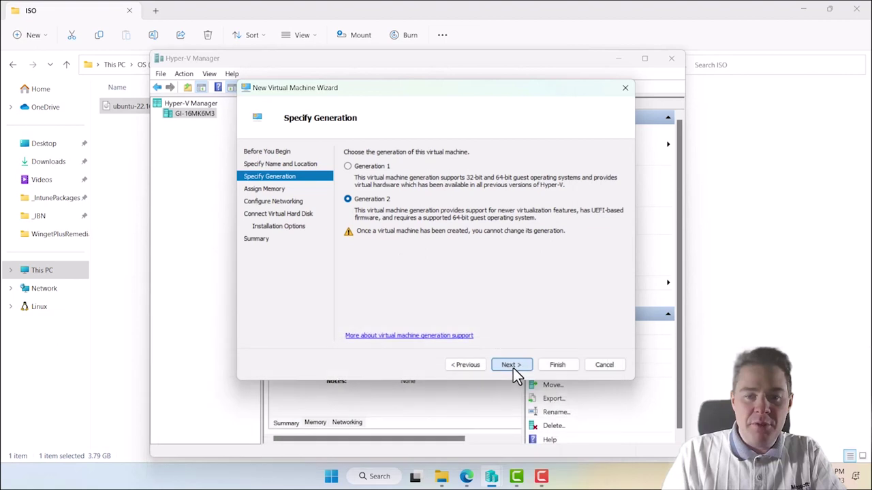
{"action": "left_click", "coordinate": [511, 366]}
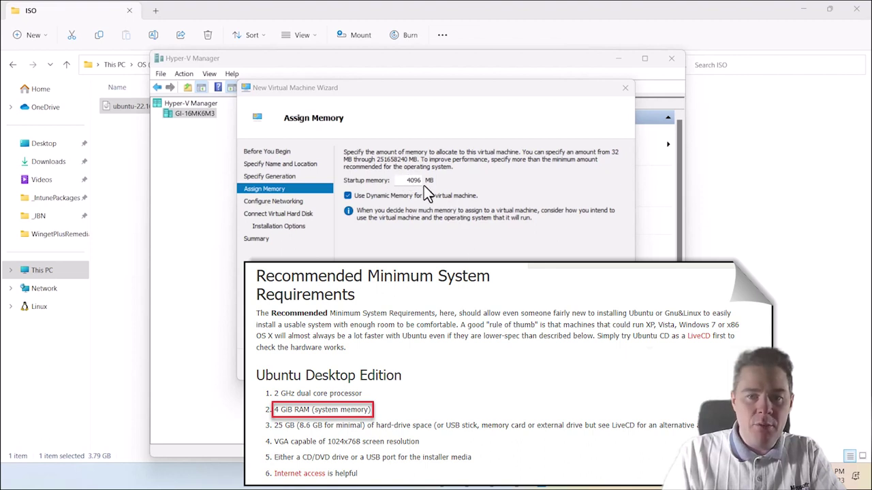
{"action": "left_click", "coordinate": [403, 215]}
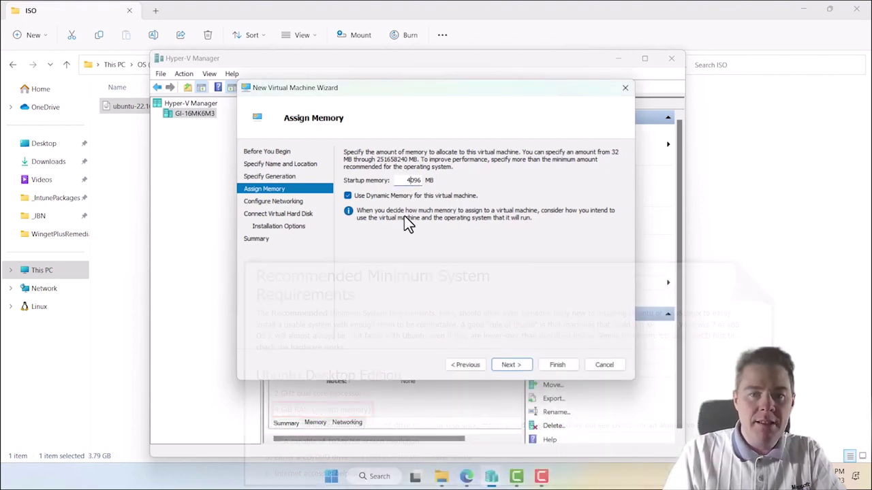
{"action": "key", "text": "BackSpace"}
{"action": "type", "text": "6"}
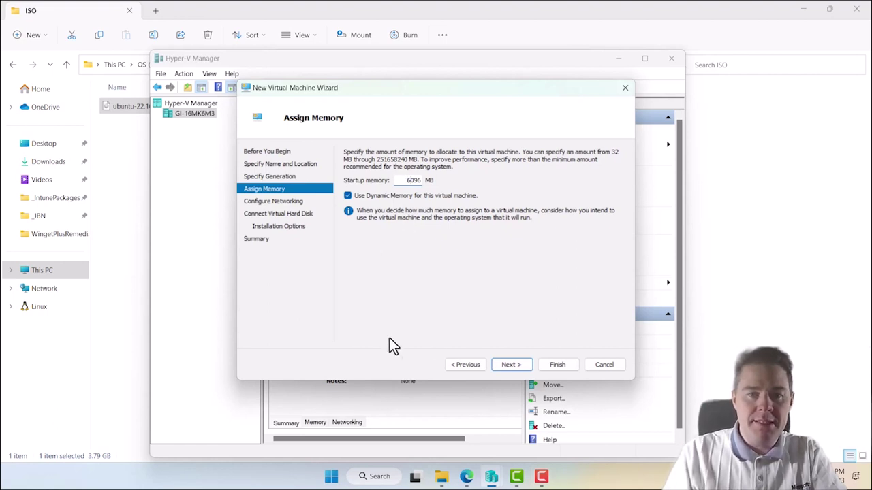
{"action": "left_click", "coordinate": [511, 366]}
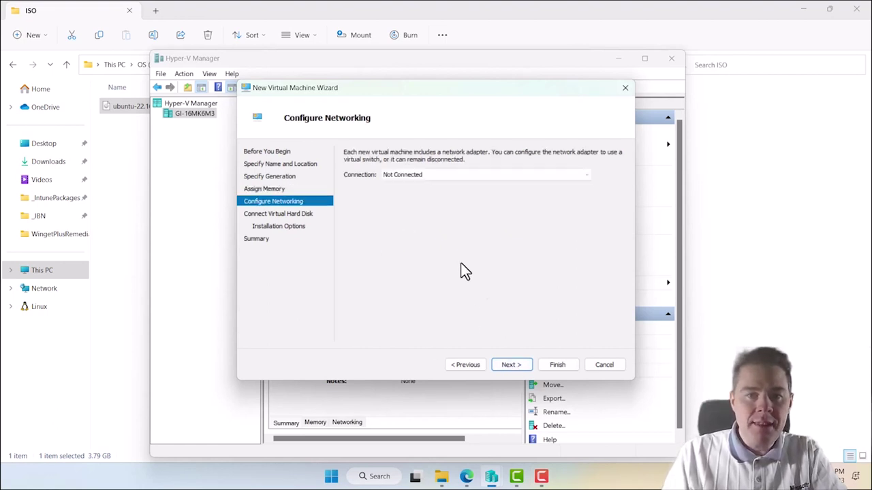
- Connect the new machine's network to Default Switch
{"action": "left_click", "coordinate": [414, 175]}
{"action": "left_click", "coordinate": [402, 203]}
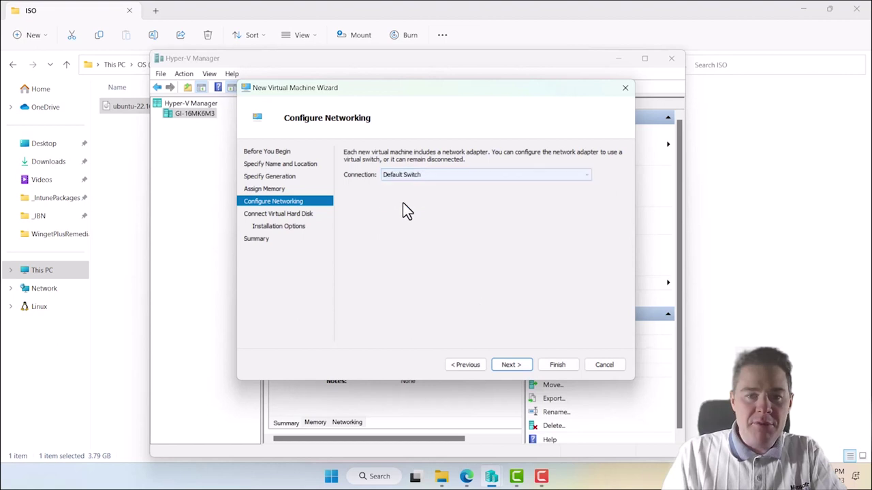
{"action": "left_click", "coordinate": [510, 364]}
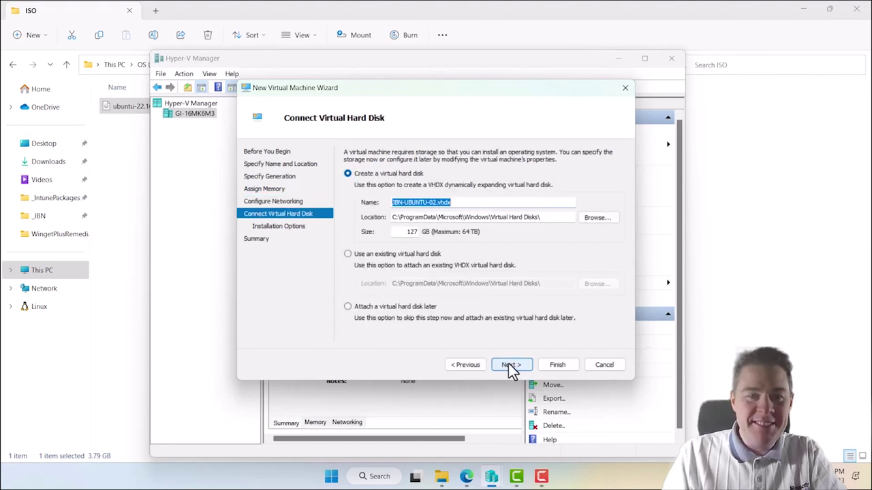
- Set the virtual hard disk to 60 GB and choose installing from a bootable image file
{"action": "double_click", "coordinate": [412, 232]}
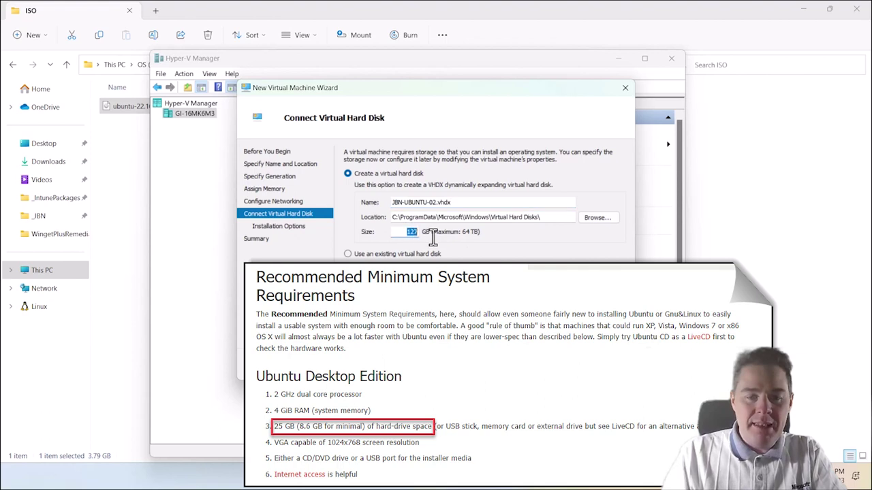
{"action": "type", "text": "60"}
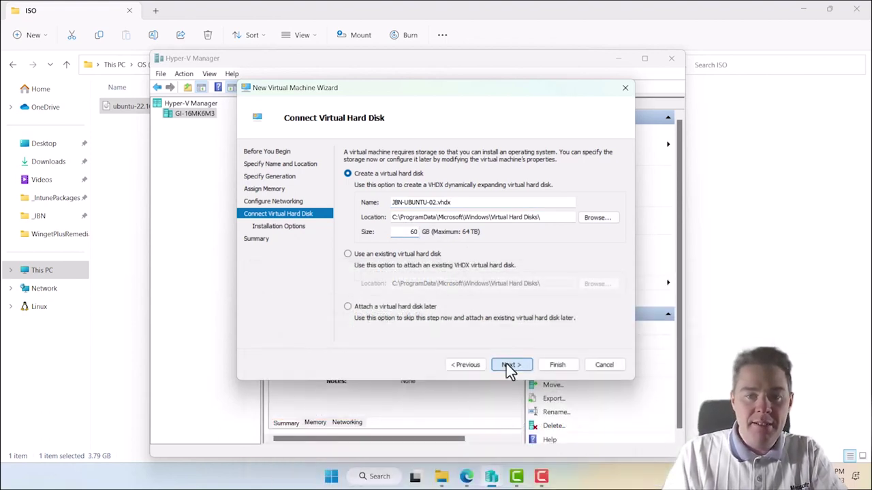
{"action": "left_click", "coordinate": [507, 366]}
{"action": "left_click", "coordinate": [348, 188]}
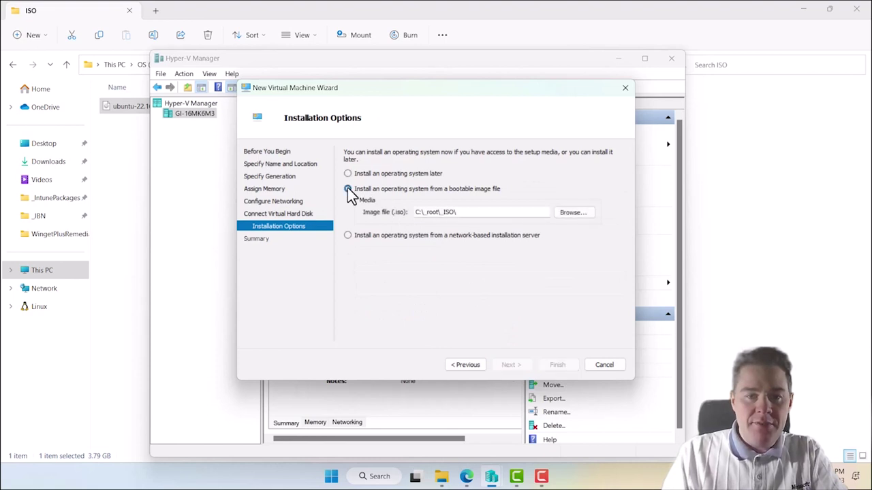
- Attach C:\_JBN\ISO\ubuntu-22.10-desktop-amd64.iso as the installation image and reach the Summary page
{"action": "left_click", "coordinate": [572, 213]}
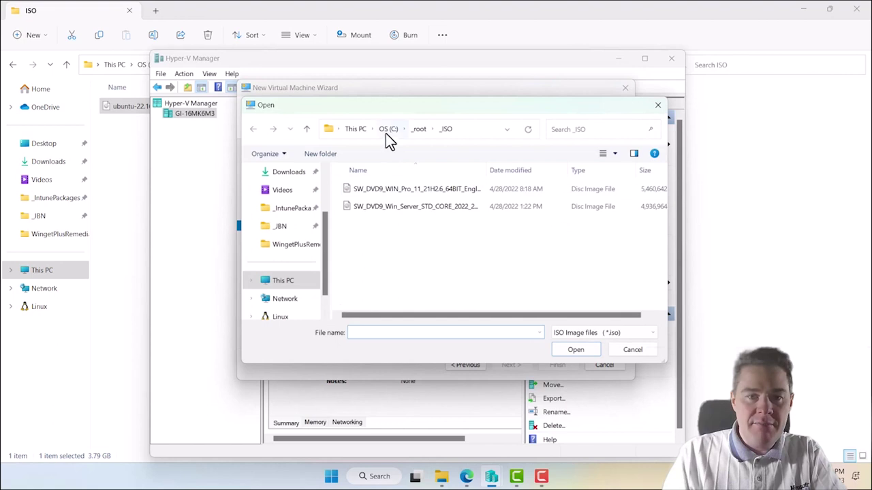
{"action": "left_click", "coordinate": [386, 129]}
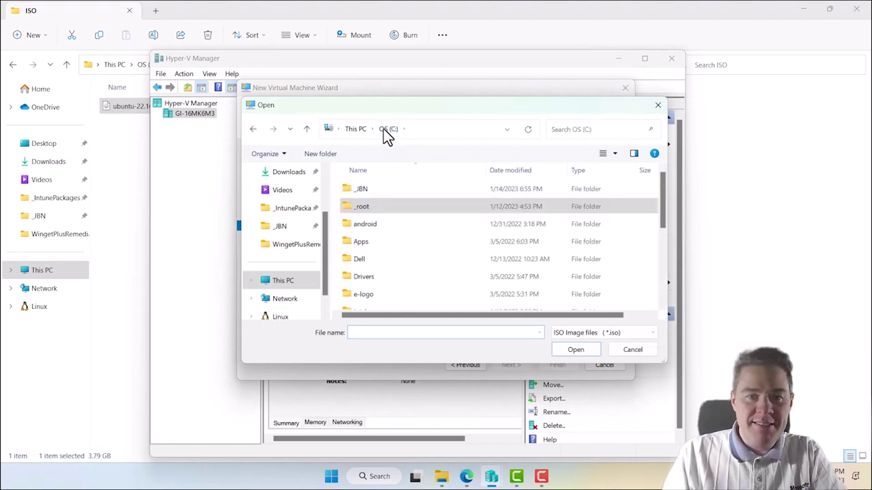
{"action": "double_click", "coordinate": [358, 189]}
{"action": "double_click", "coordinate": [358, 241]}
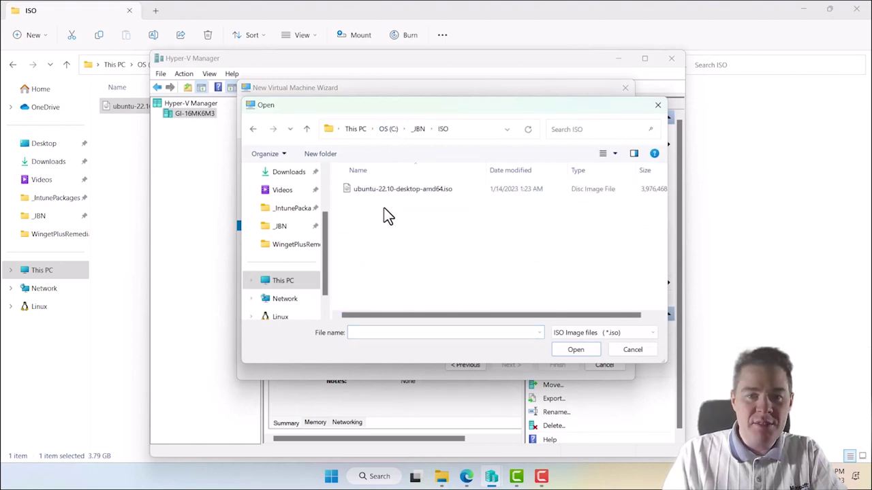
{"action": "double_click", "coordinate": [403, 191]}
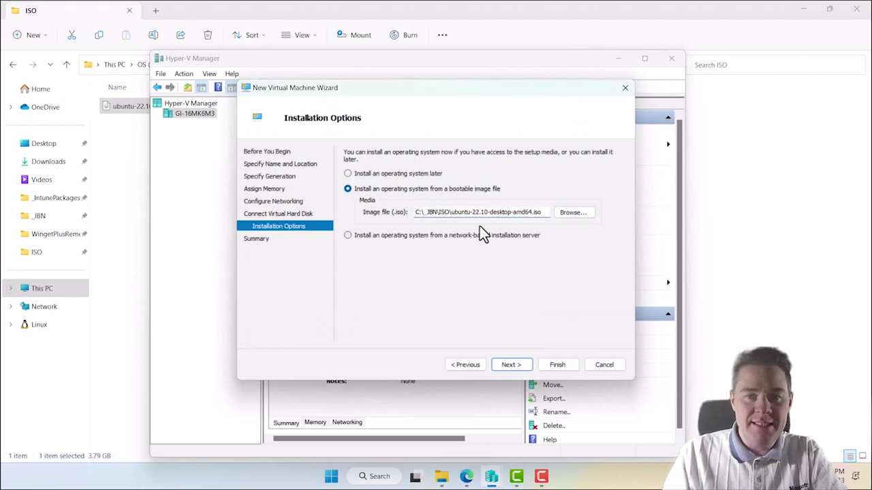
{"action": "left_click", "coordinate": [513, 367]}
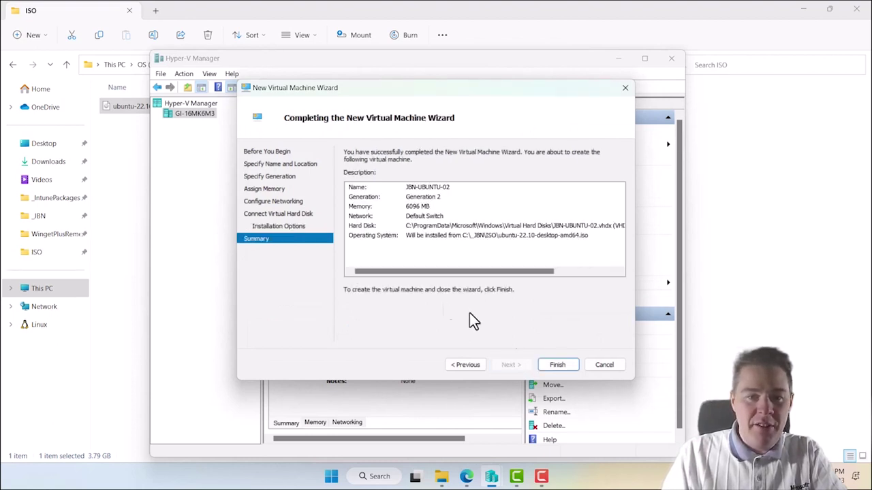
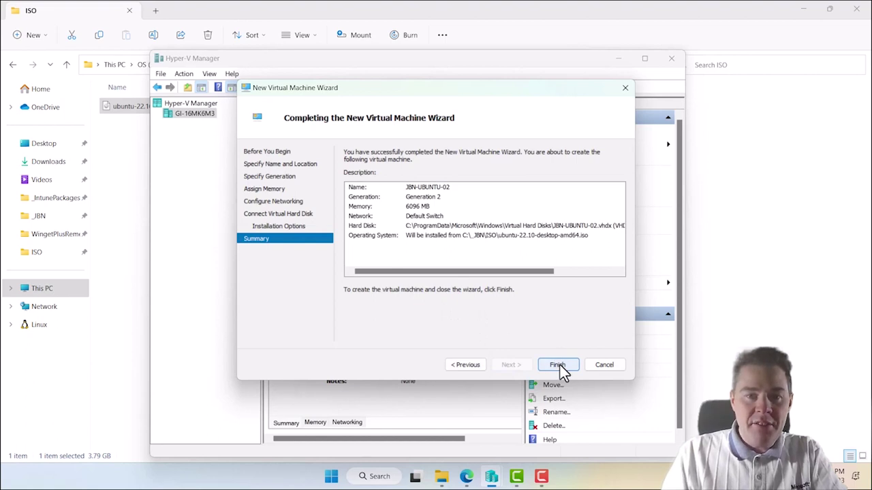
- Finish creating JBN-UBUNTU-02, then disable Secure Boot in its Security settings and save
{"action": "left_click", "coordinate": [560, 365]}
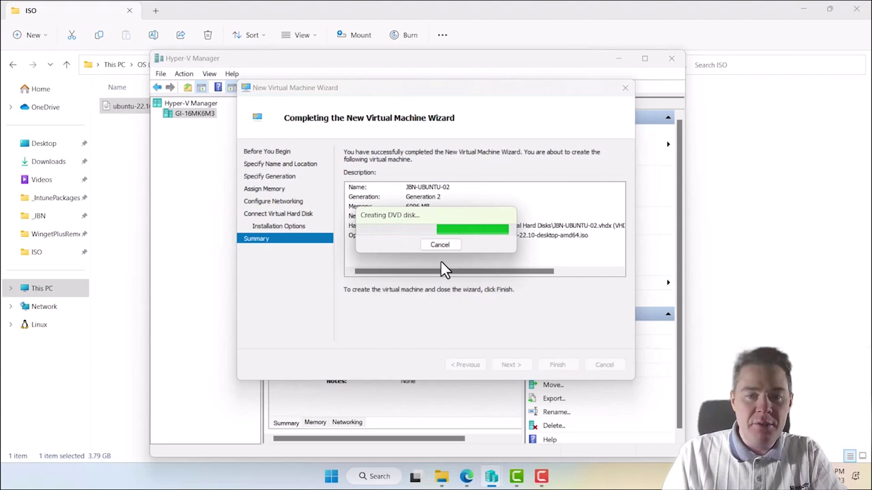
{"action": "left_click", "coordinate": [316, 191]}
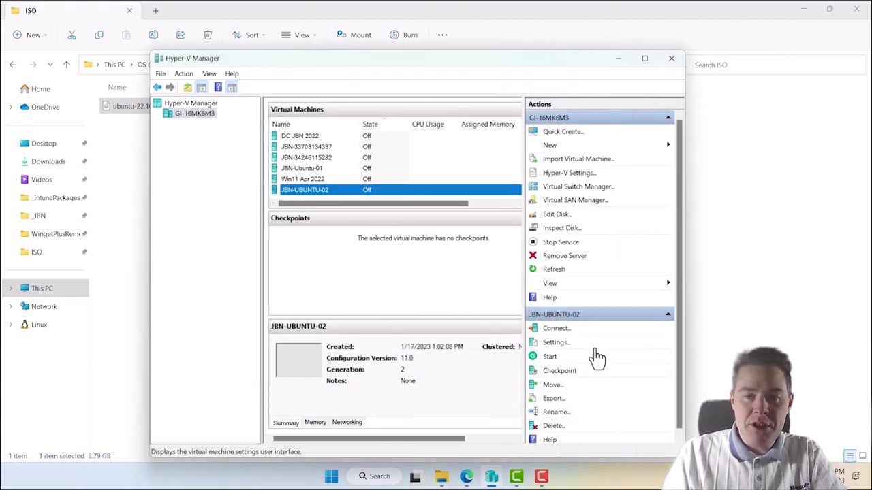
{"action": "left_click", "coordinate": [553, 343]}
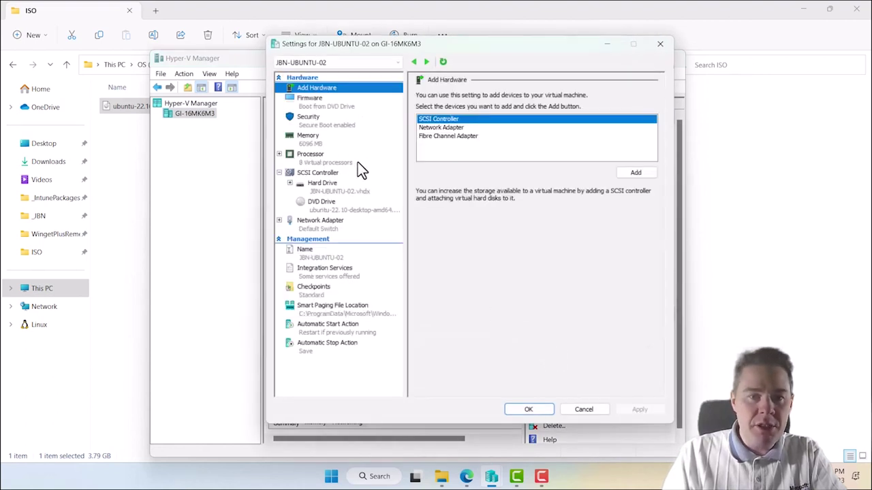
{"action": "left_click", "coordinate": [315, 129]}
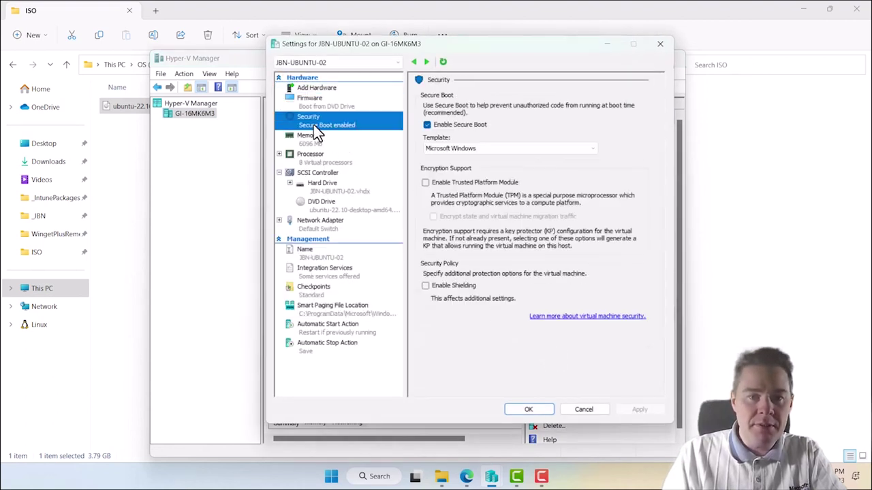
{"action": "left_click", "coordinate": [427, 125]}
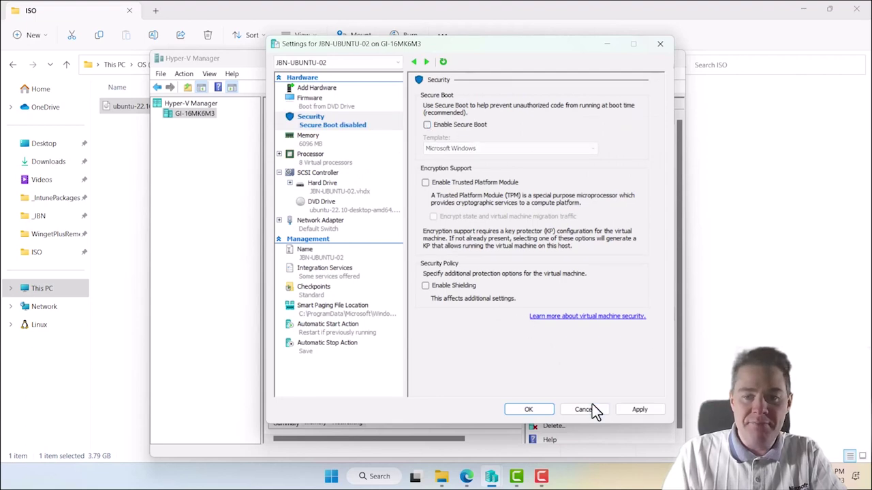
{"action": "left_click", "coordinate": [639, 410]}
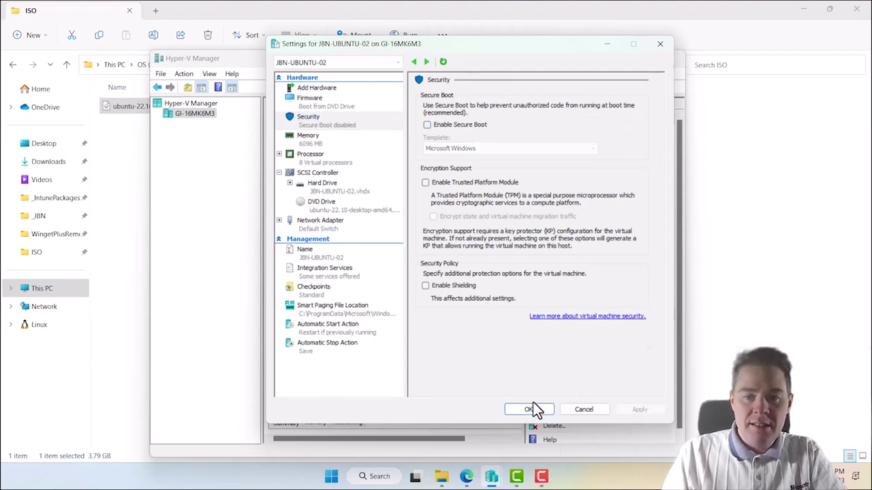
{"action": "left_click", "coordinate": [531, 409]}
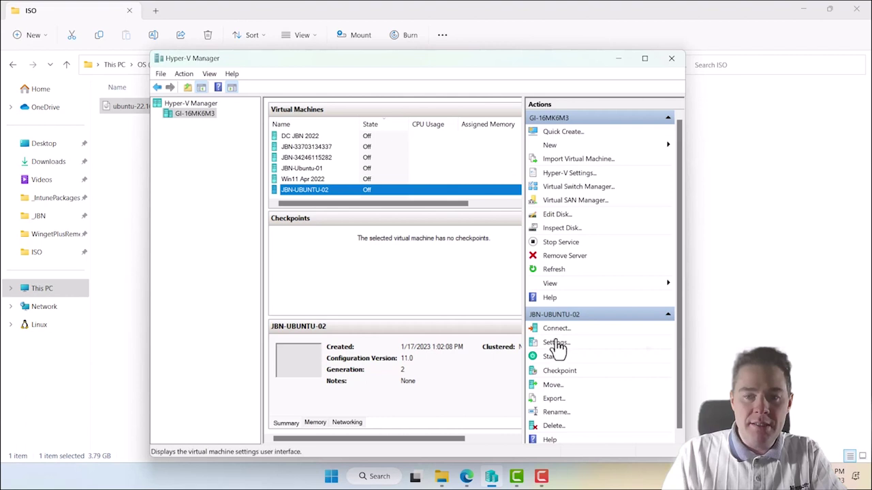
- Connect to JBN-UBUNTU-02's console and power on the virtual machine
{"action": "left_click", "coordinate": [555, 333]}
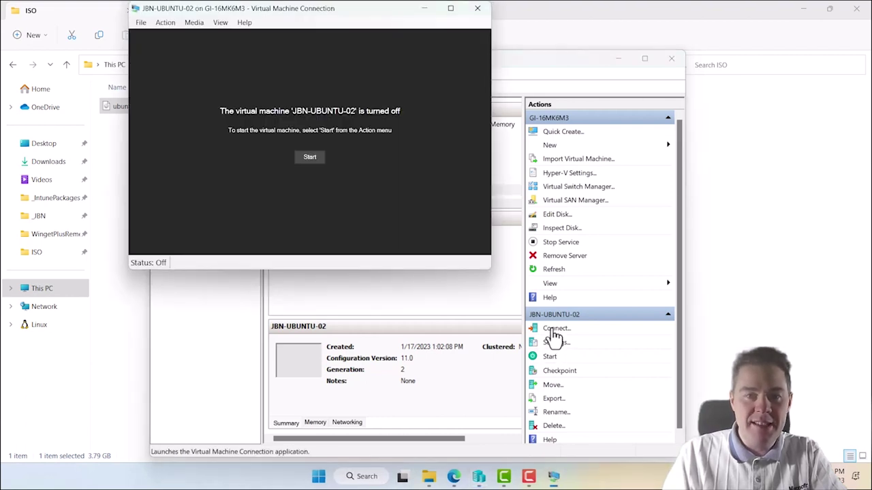
{"action": "left_click_drag", "start_coordinate": [369, 16], "coordinate": [399, 120]}
{"action": "left_click", "coordinate": [338, 263]}
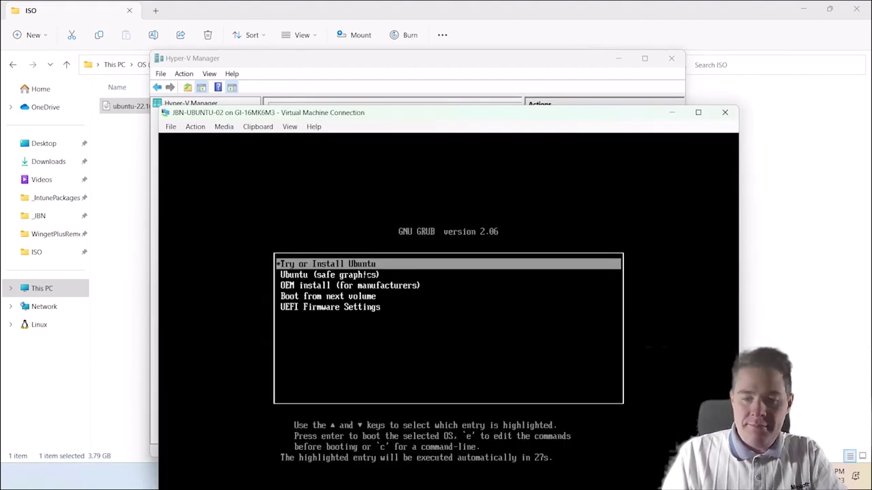
- Boot the Try or Install Ubuntu entry from the GRUB menu
{"action": "key", "text": "Down"}
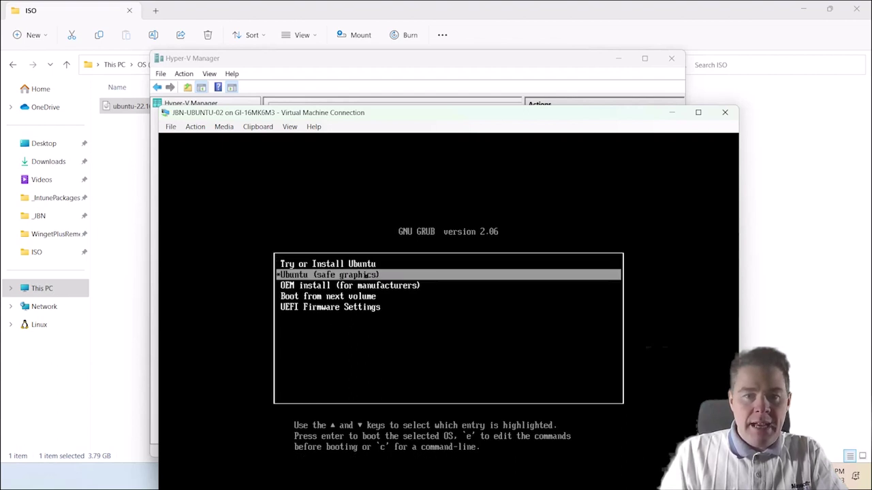
{"action": "key", "text": "Down"}
{"action": "key", "text": "Up"}
{"action": "key", "text": "Up"}
{"action": "key", "text": "Down"}
{"action": "key", "text": "Up"}
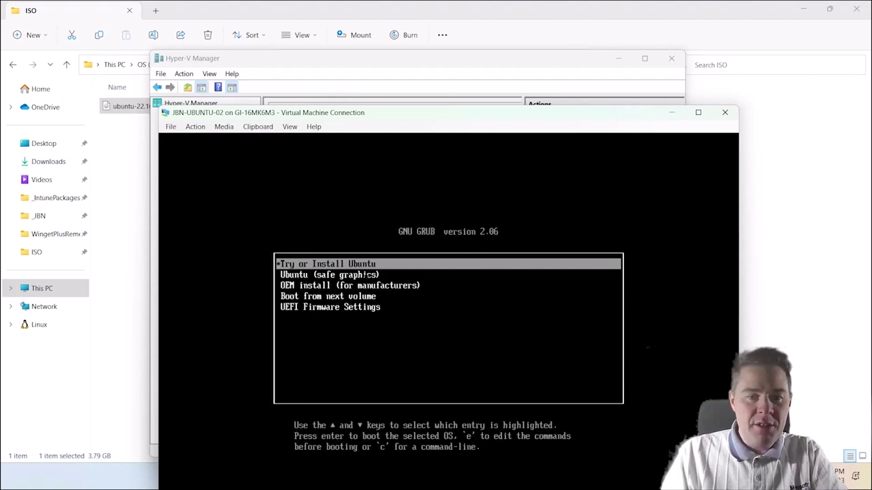
{"action": "key", "text": "Return"}
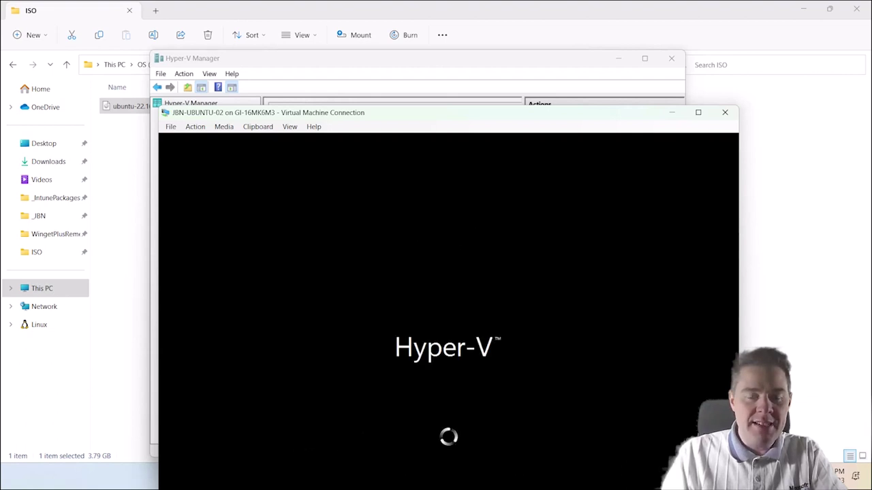
- Start the Ubuntu installation in English from the Welcome page
{"action": "left_click_drag", "start_coordinate": [381, 113], "coordinate": [335, 9]}
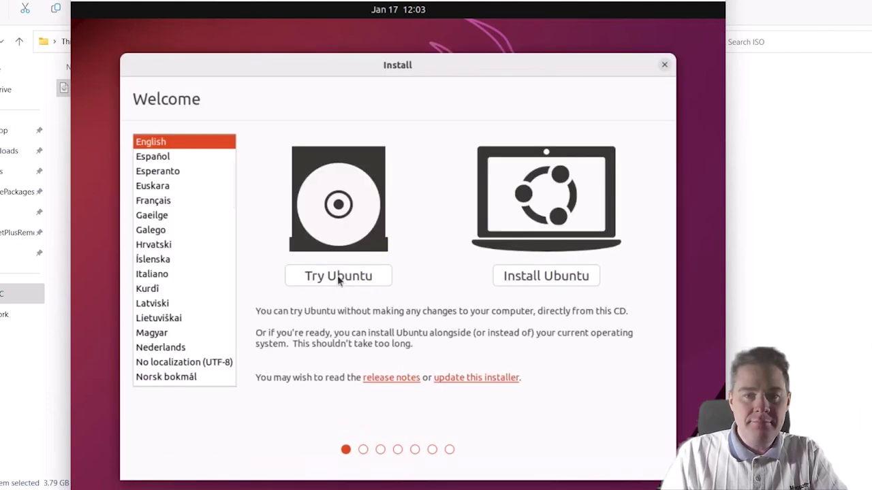
{"action": "left_click", "coordinate": [546, 277]}
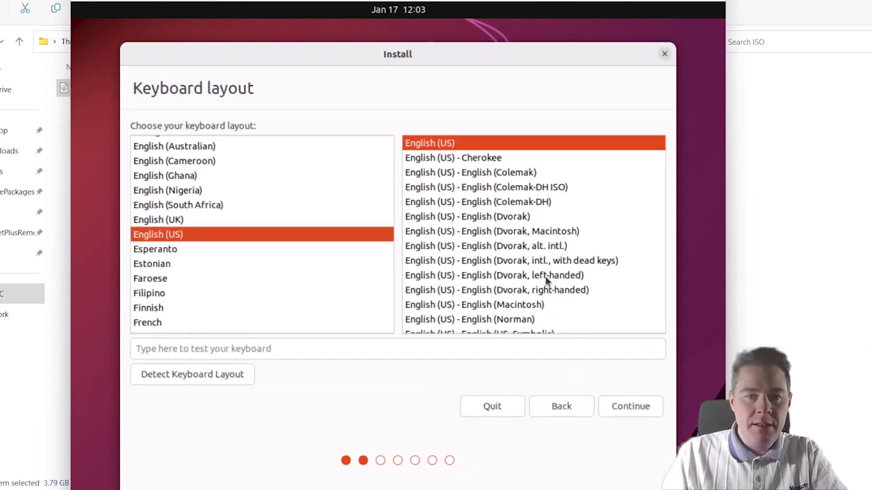
{"action": "left_click", "coordinate": [162, 264]}
- Select the French keyboard layout and test it by typing '@&a'
{"action": "type", "text": "fr"}
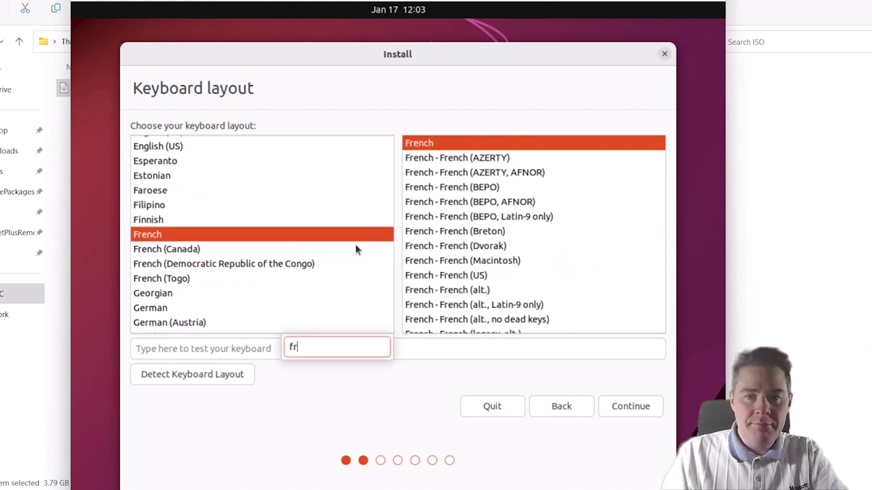
{"action": "left_click", "coordinate": [224, 350]}
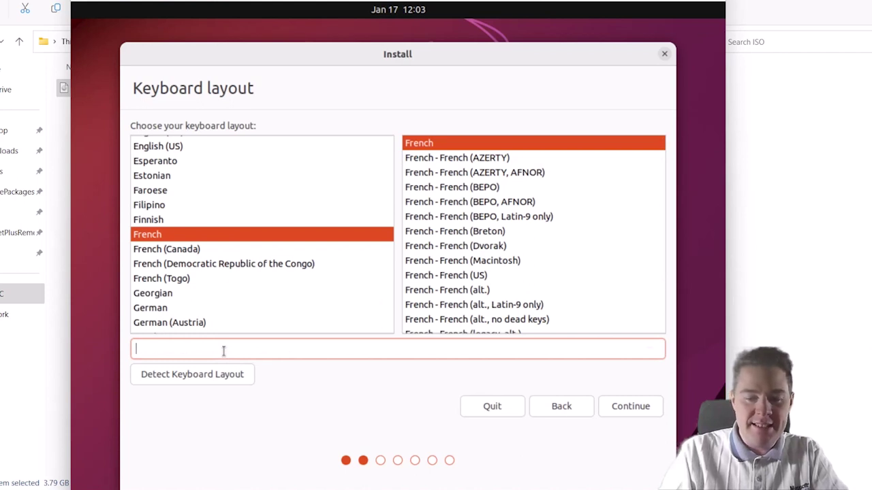
{"action": "type", "text": "@"}
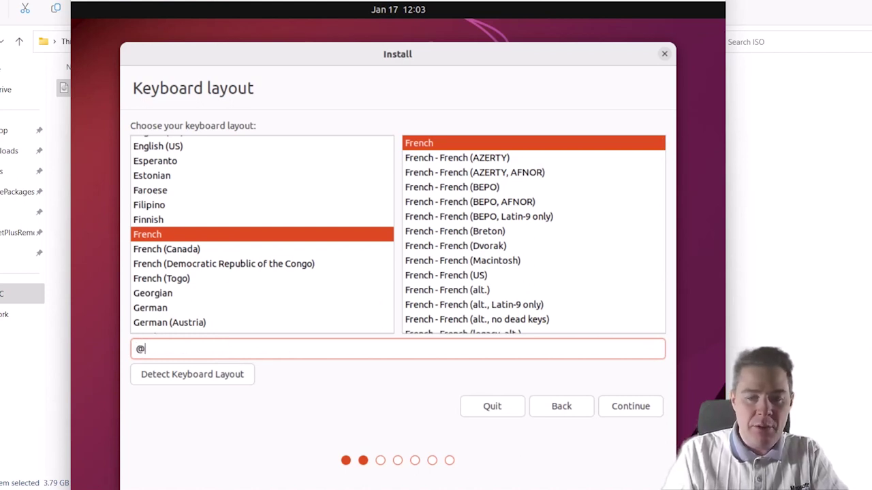
{"action": "type", "text": "&"}
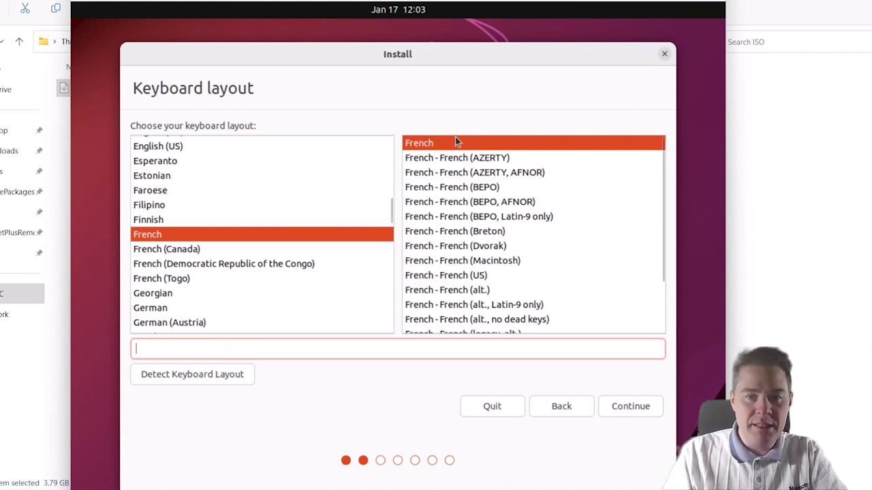
{"action": "type", "text": "a"}
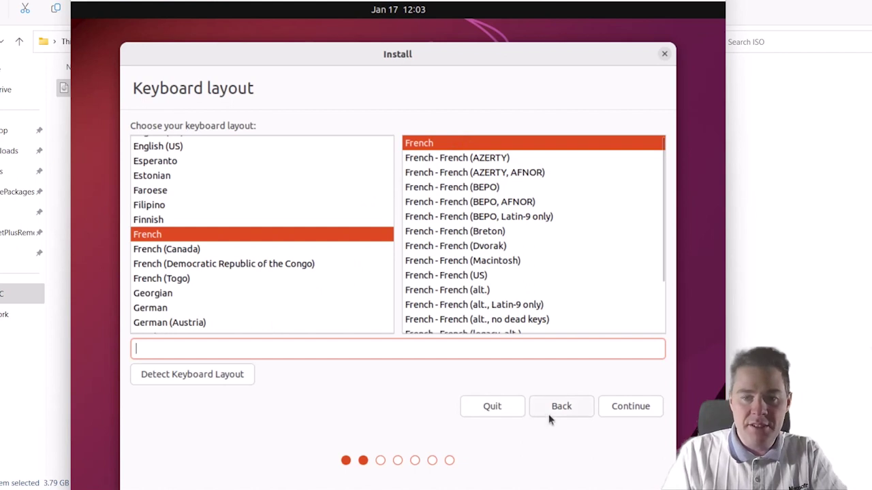
- Confirm the French layout and keep Normal installation with update downloads
{"action": "left_click", "coordinate": [630, 407]}
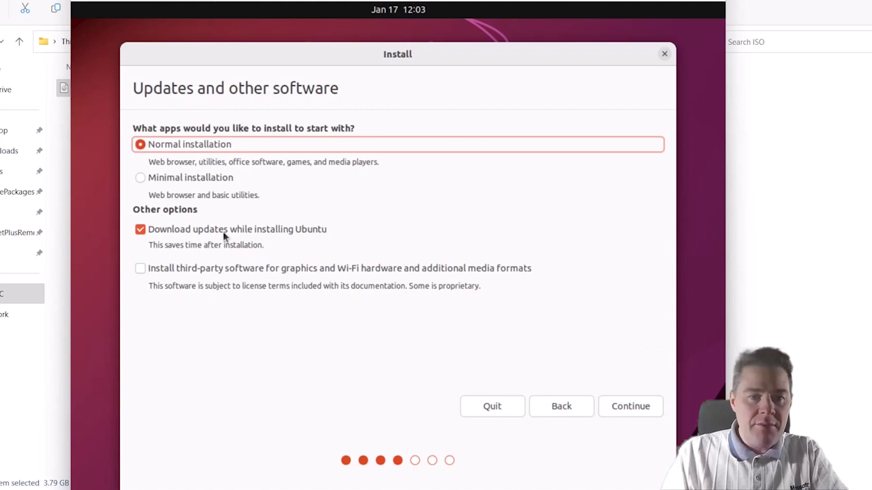
{"action": "left_click", "coordinate": [627, 406]}
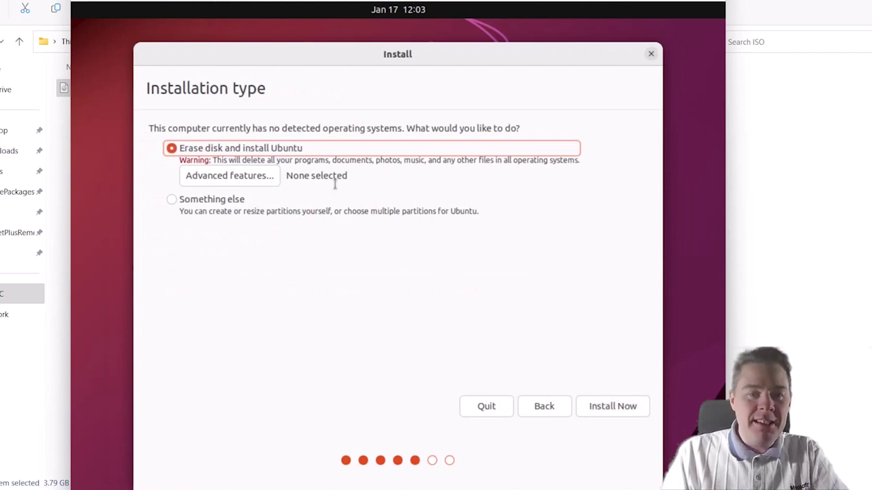
- Set Erase disk and install Ubuntu to use LVM with encryption, then continue
{"action": "left_click", "coordinate": [604, 407]}
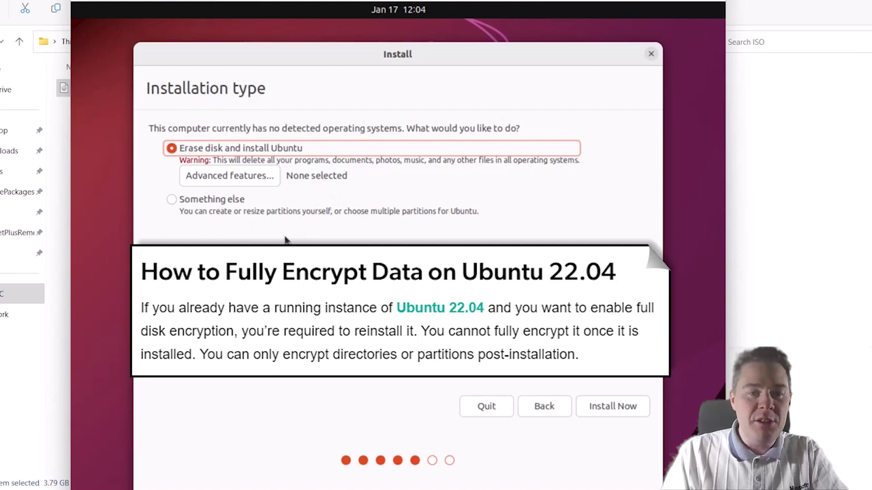
{"action": "left_click", "coordinate": [223, 175]}
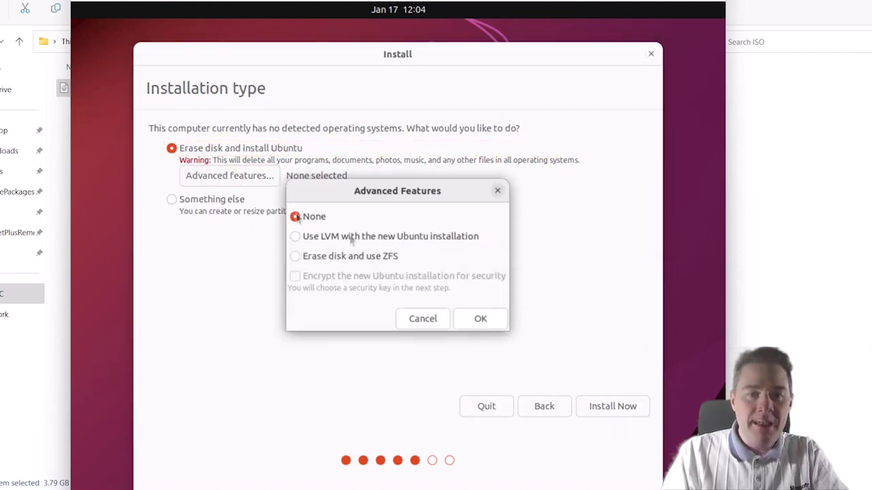
{"action": "left_click", "coordinate": [295, 236]}
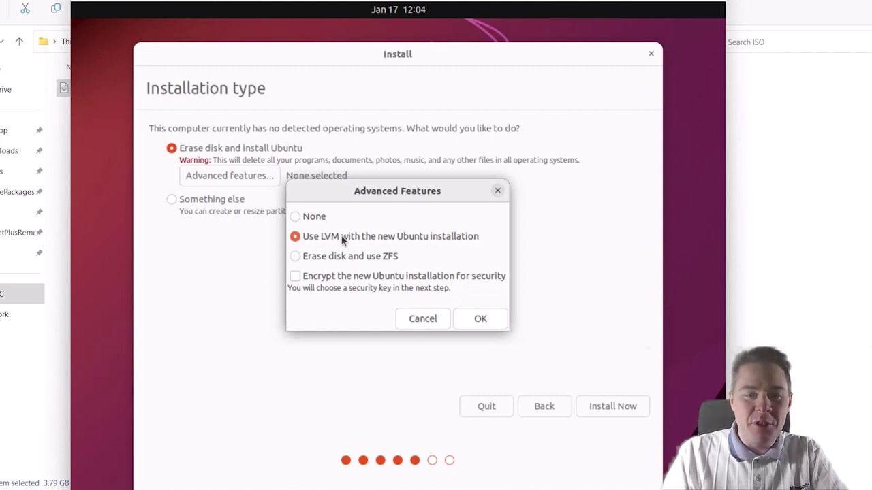
{"action": "left_click", "coordinate": [296, 276]}
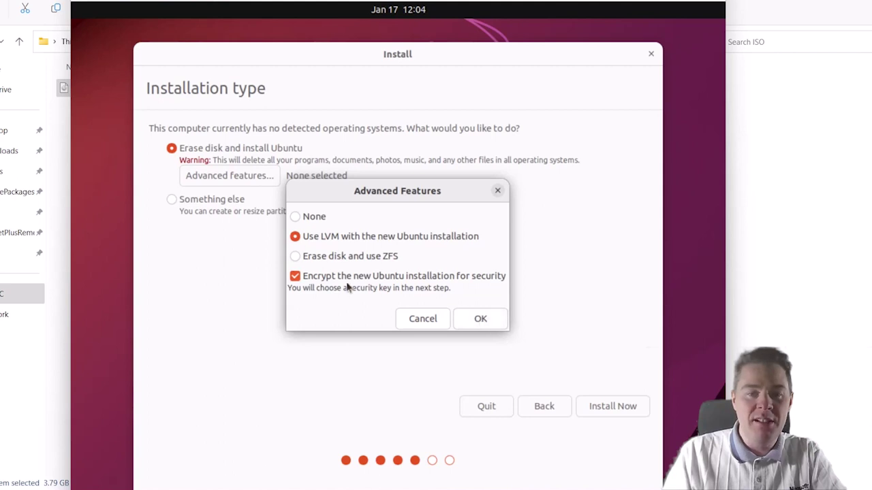
{"action": "left_click", "coordinate": [480, 320]}
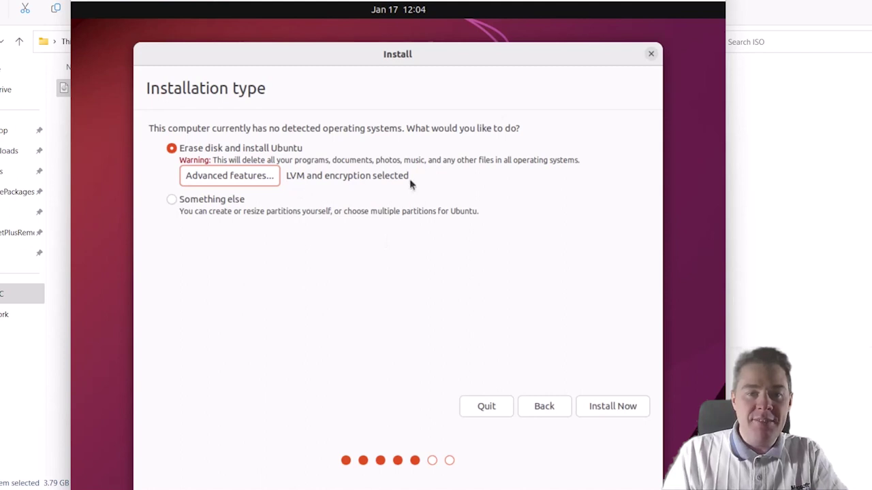
{"action": "left_click", "coordinate": [606, 407]}
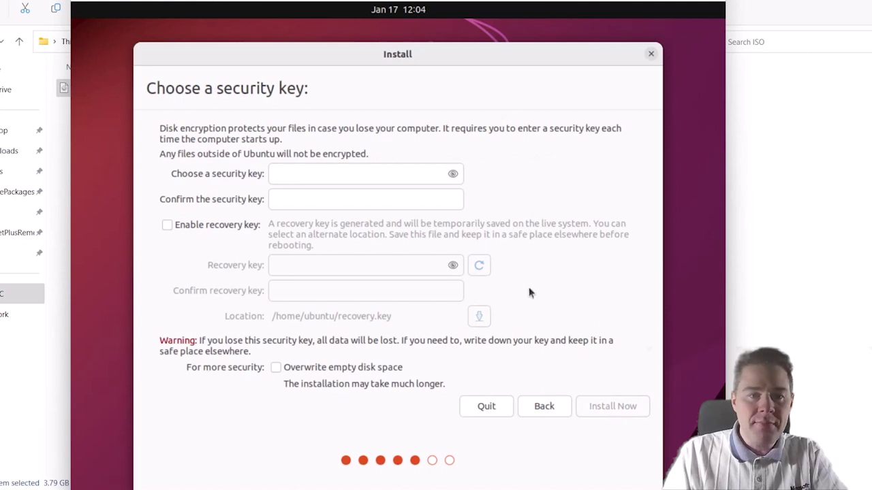
- Enter and confirm the disk security key, leave empty-space overwriting off, and install
{"action": "left_click", "coordinate": [323, 173]}
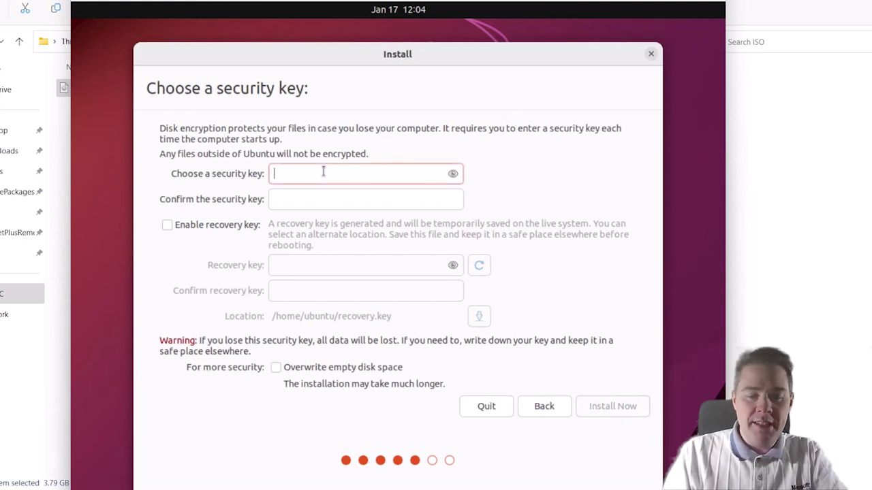
{"action": "type", "text": "●●●●●●●●●●●●●●●●"}
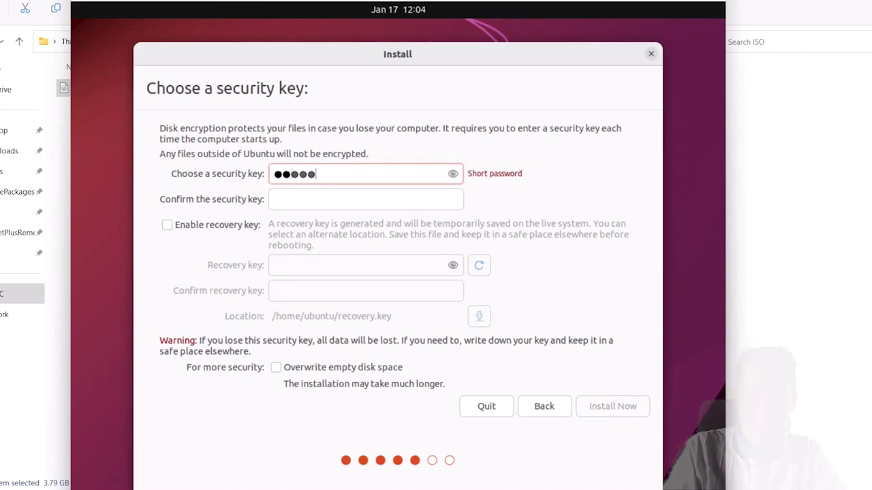
{"action": "key", "text": "Tab"}
{"action": "type", "text": "●●●●●●●●●●●●●●●"}
{"action": "key", "text": "ctrl+a"}
{"action": "type", "text": "●●●●●●●●●●●●●●●●"}
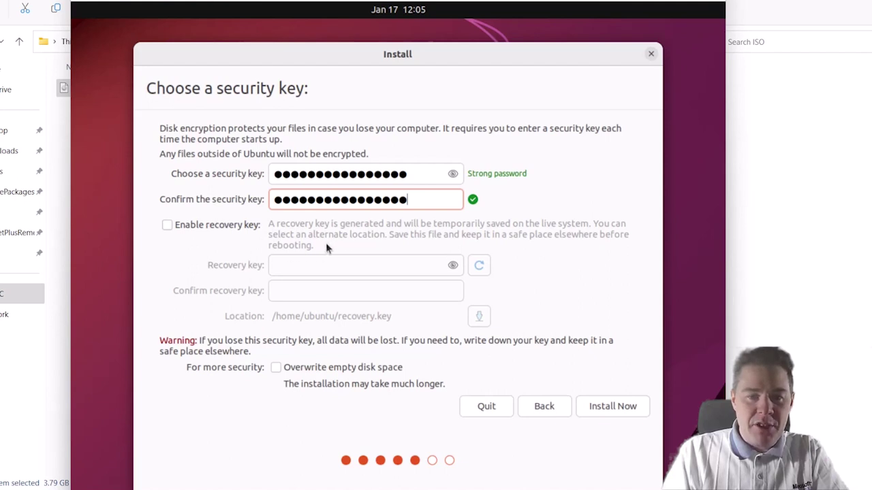
{"action": "left_click", "coordinate": [274, 368]}
{"action": "left_click", "coordinate": [274, 367]}
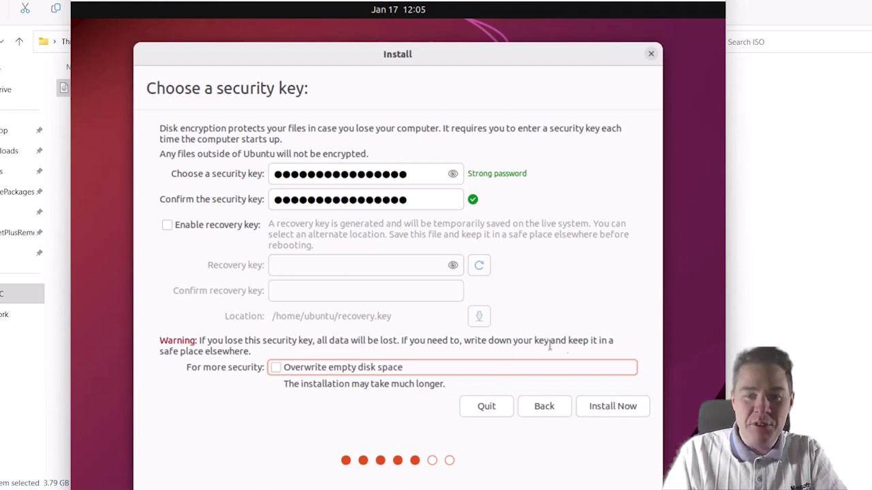
{"action": "left_click", "coordinate": [610, 407]}
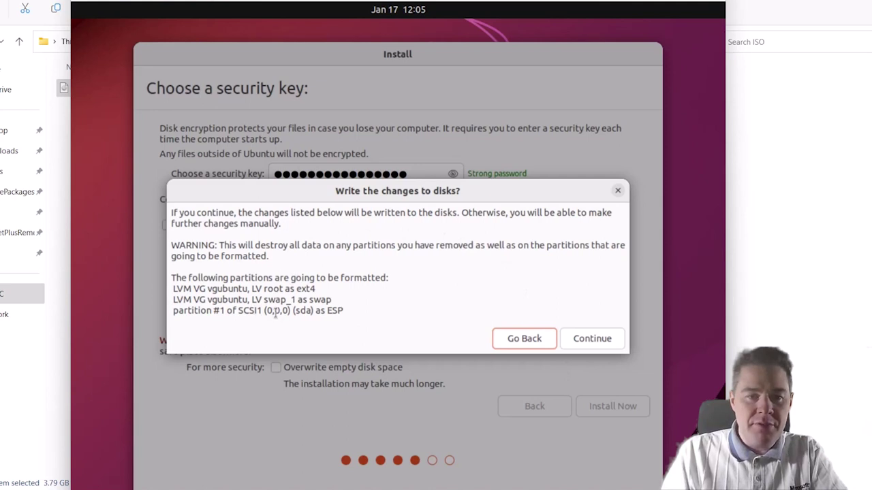
- Approve writing the disk changes and keep Paris as the time zone
{"action": "left_click", "coordinate": [589, 338]}
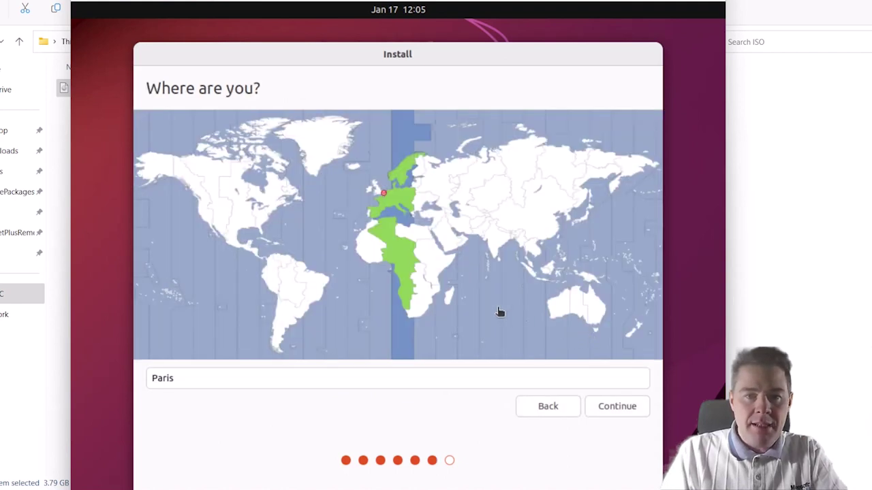
{"action": "left_click", "coordinate": [614, 407]}
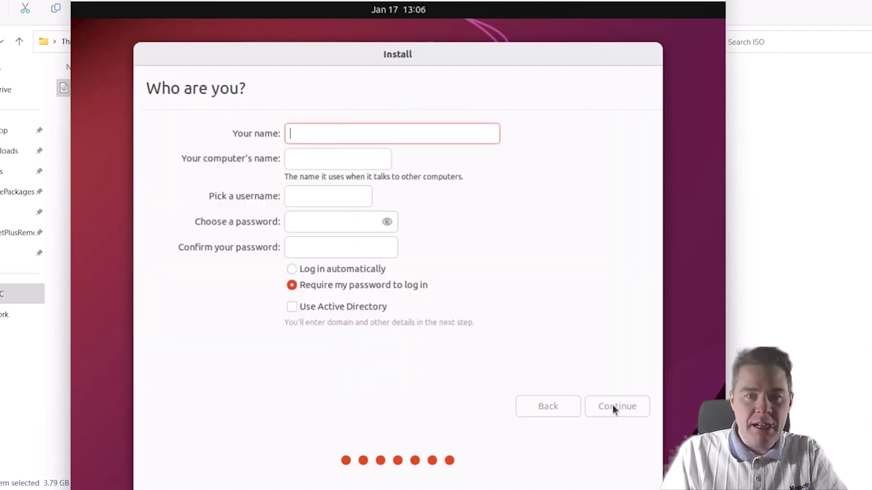
- Enter the user's name and set the computer name to JBN-UBUNTU-02
{"action": "type", "text": "John Bryntze"}
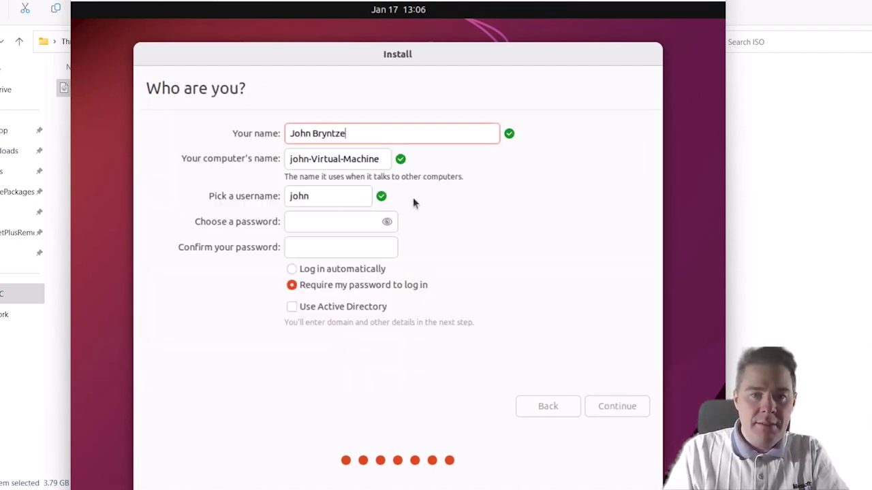
{"action": "left_click", "coordinate": [379, 159]}
{"action": "key", "text": "ctrl+a"}
{"action": "type", "text": "e"}
{"action": "key", "text": "BackSpace"}
{"action": "type", "text": "JB"}
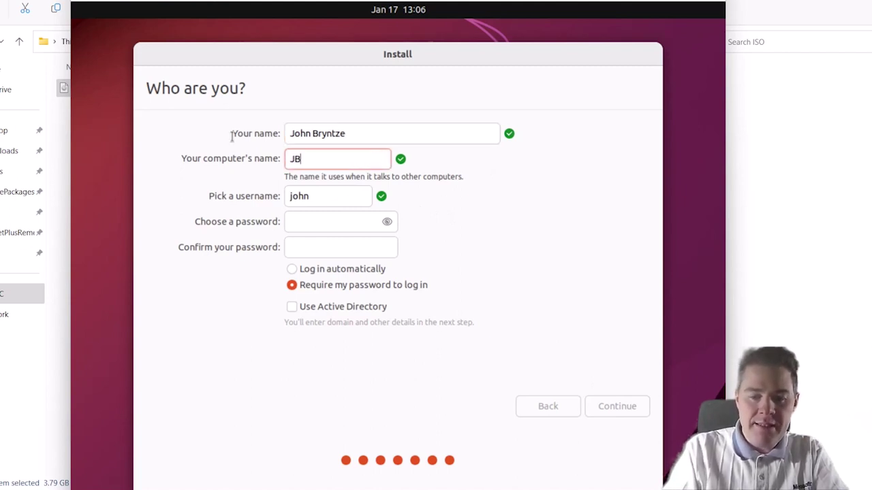
{"action": "type", "text": "N_"}
{"action": "key", "text": "BackSpace"}
{"action": "type", "text": "-UBU"}
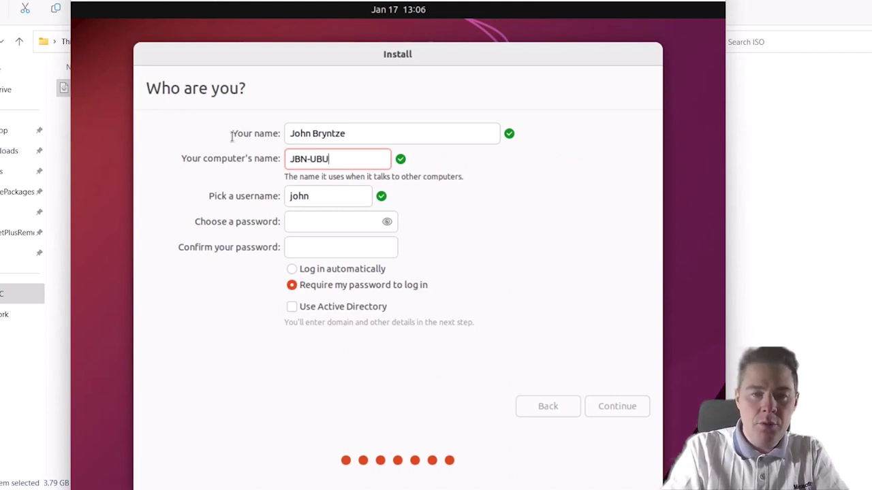
{"action": "type", "text": "NTU-02"}
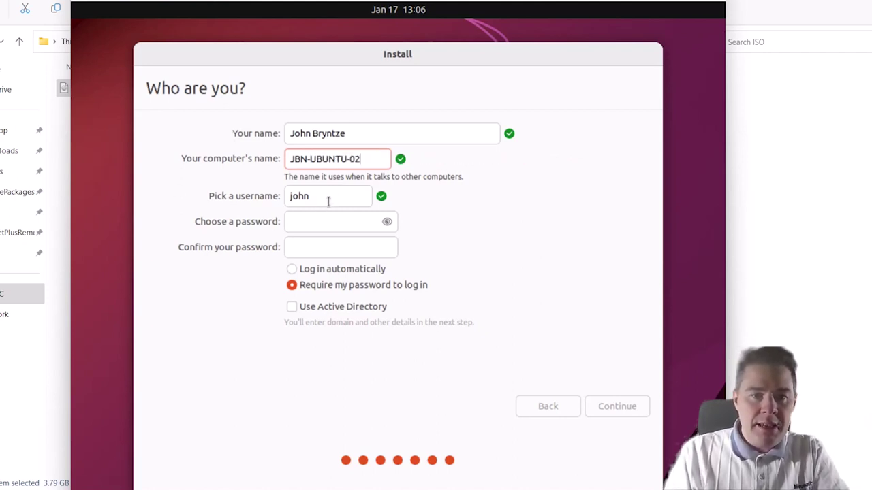
- Enter and confirm the account password, then submit the account details
{"action": "left_click", "coordinate": [320, 223]}
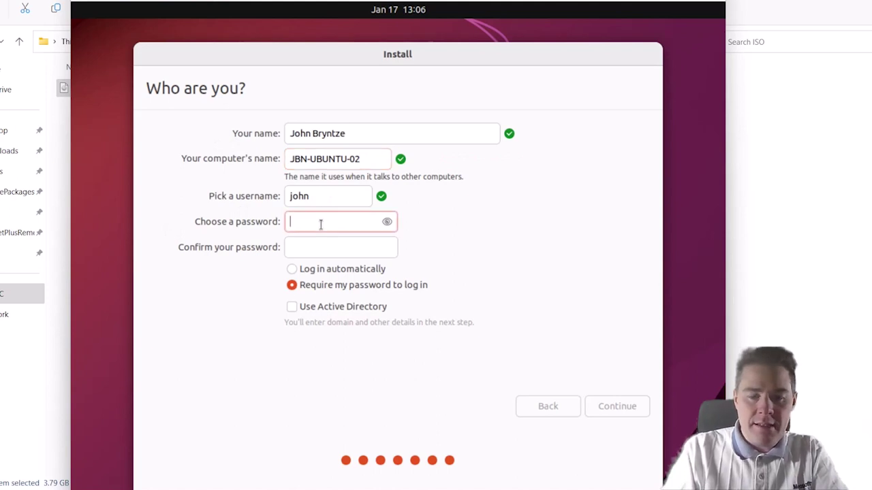
{"action": "type", "text": "●●●●●●●●●●●"}
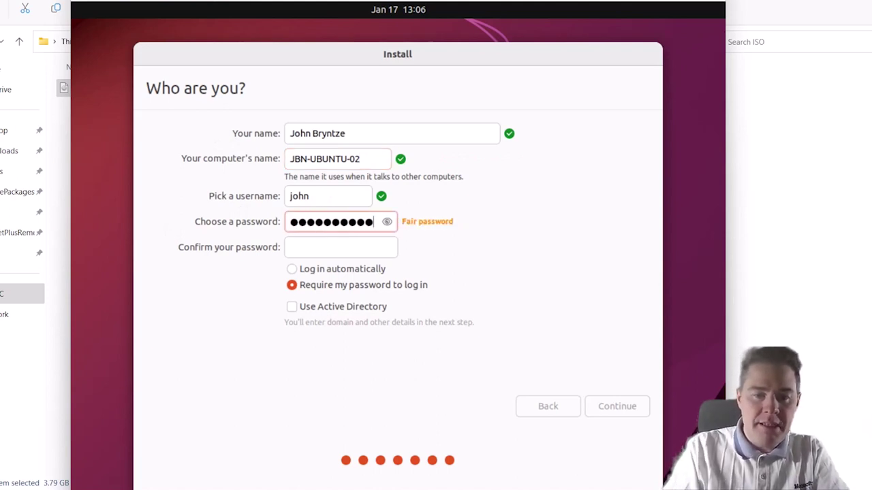
{"action": "type", "text": "●●●"}
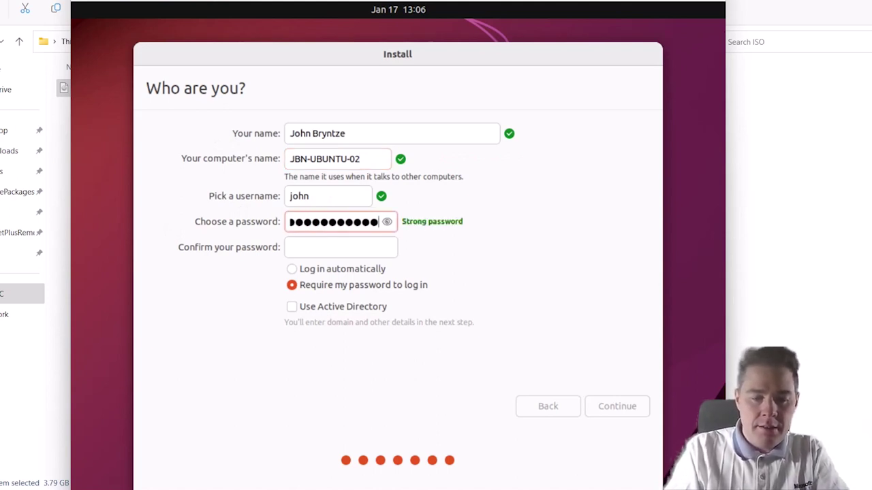
{"action": "key", "text": "Tab"}
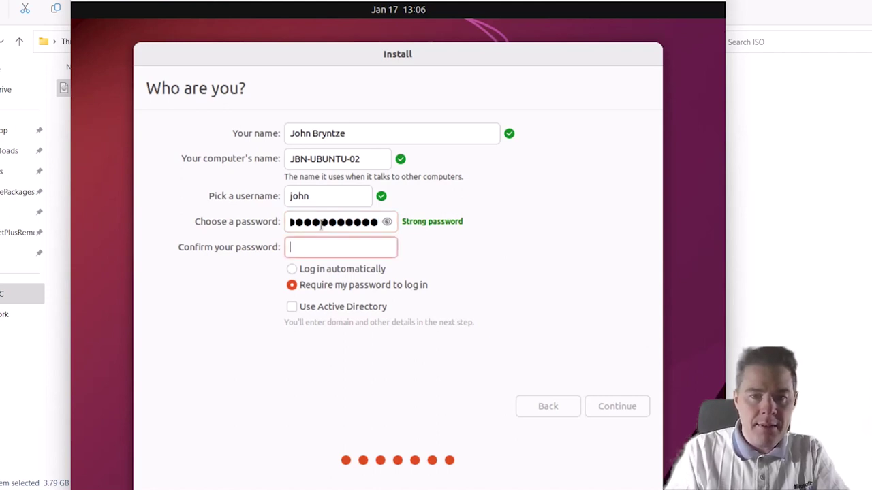
{"action": "type", "text": "●●●●●●●●●●●"}
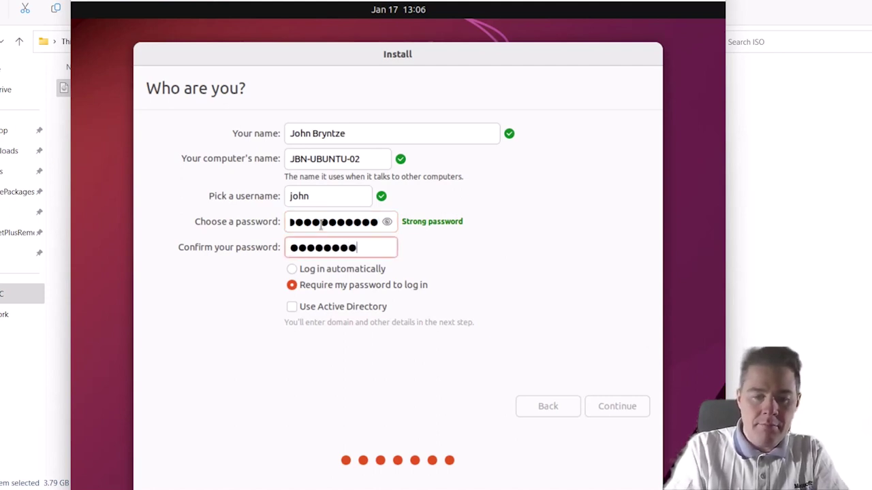
{"action": "type", "text": "●●●"}
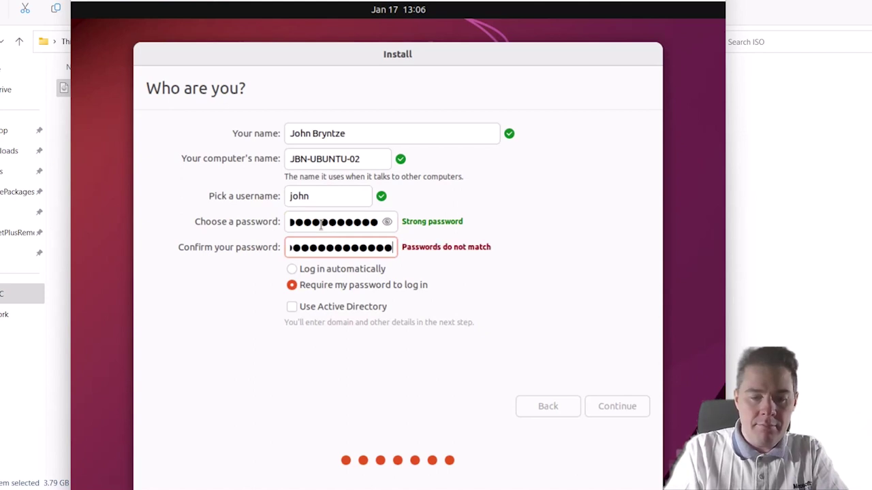
{"action": "type", "text": "●"}
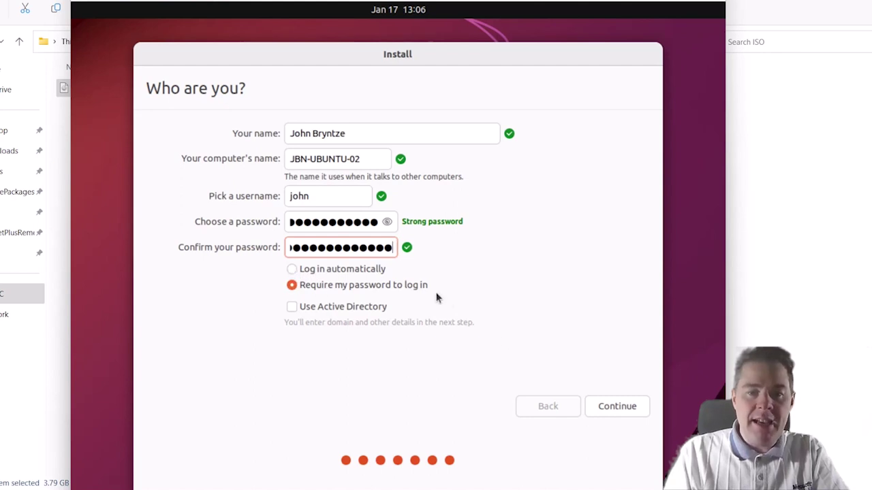
{"action": "left_click", "coordinate": [615, 407]}
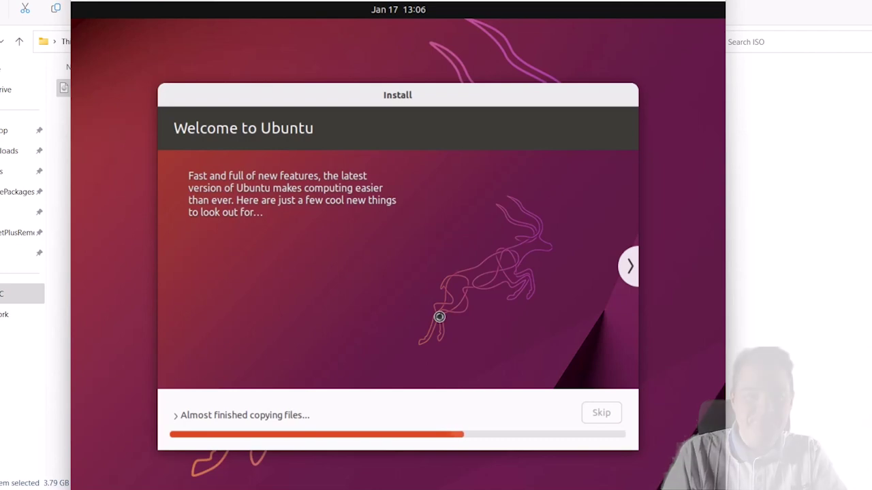
- Expand the installation progress details to view the copy log
{"action": "left_click", "coordinate": [175, 414]}
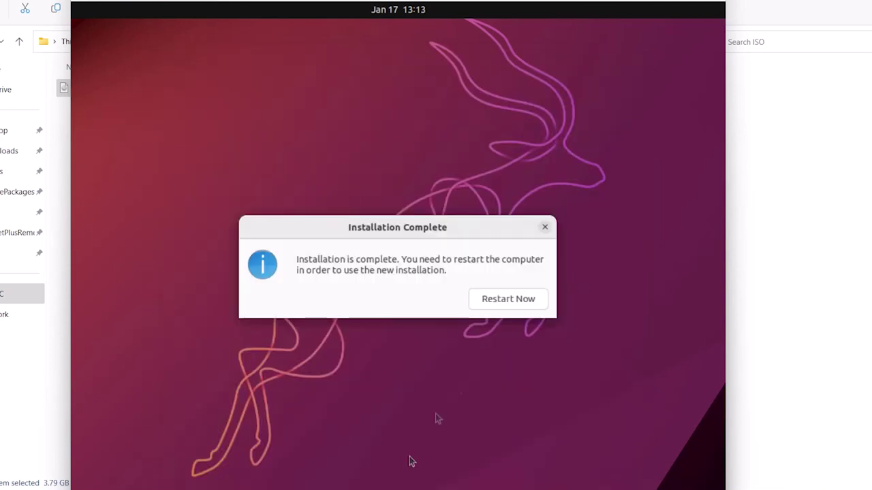
- Restart into the installed system, leave the DVD drive as is, and continue past the remove-medium prompt
{"action": "left_click", "coordinate": [499, 300]}
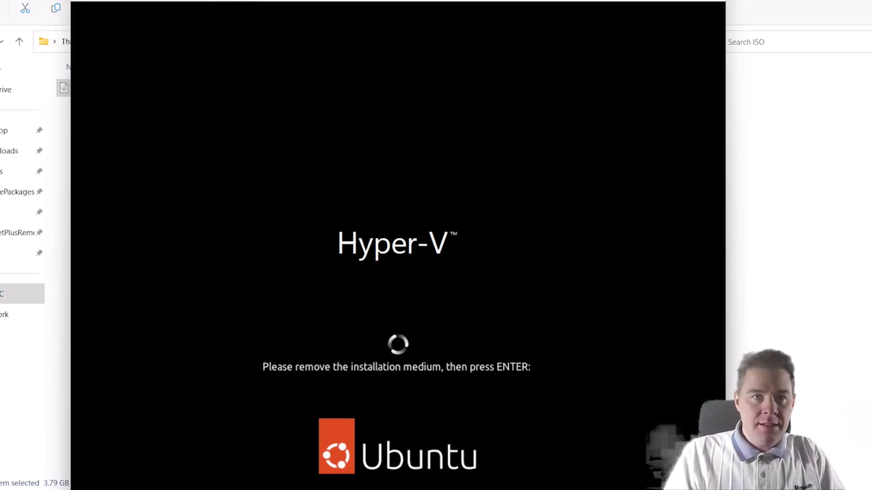
{"action": "left_click", "coordinate": [146, 3]}
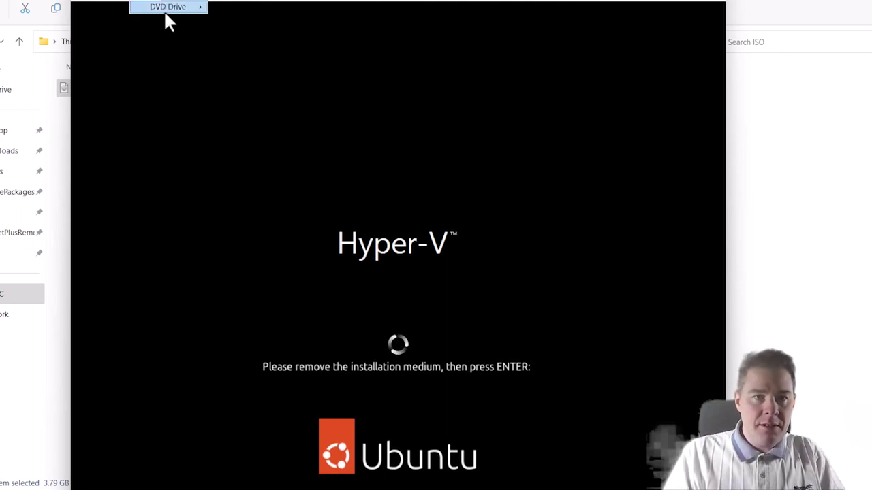
{"action": "mouse_move", "coordinate": [165, 8]}
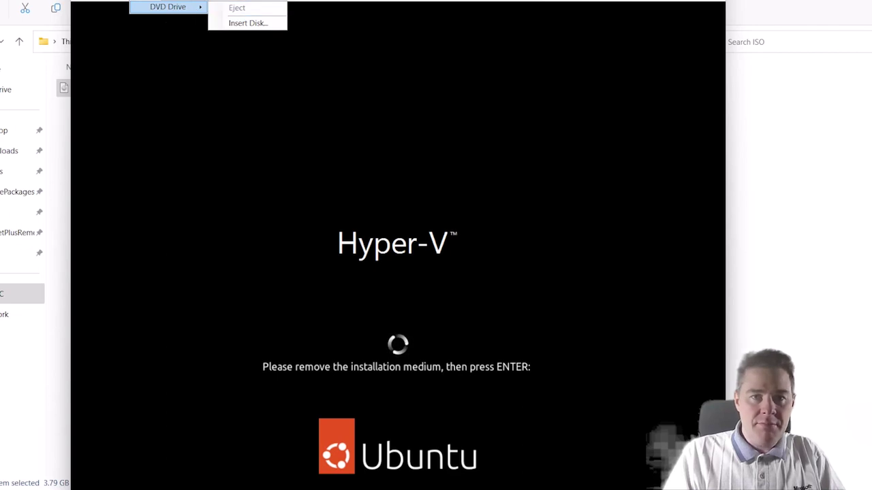
{"action": "left_click", "coordinate": [394, 3]}
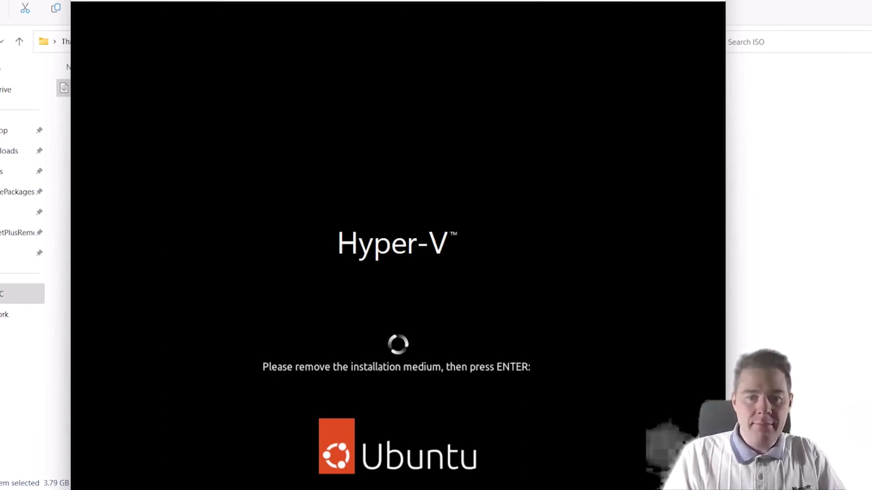
{"action": "key", "text": "Return"}
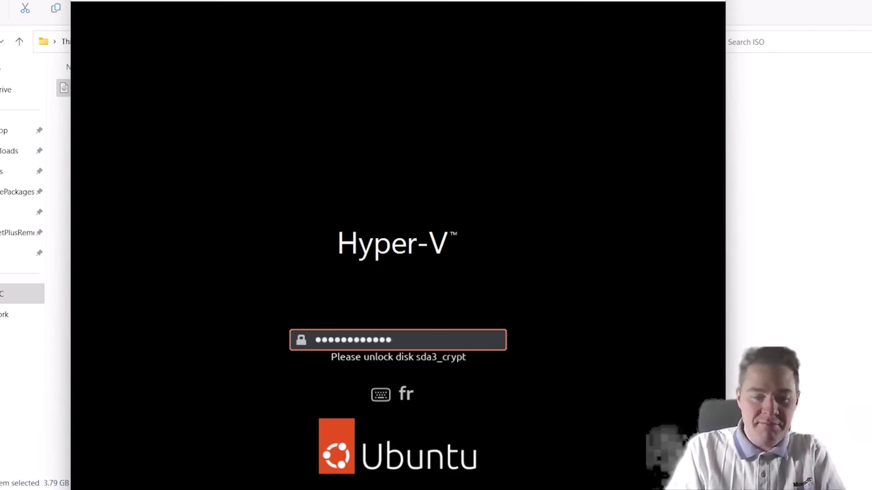
- Unlock sda3_crypt with the disk passphrase, then log in to the new user account with its password
{"action": "key", "text": "Return"}
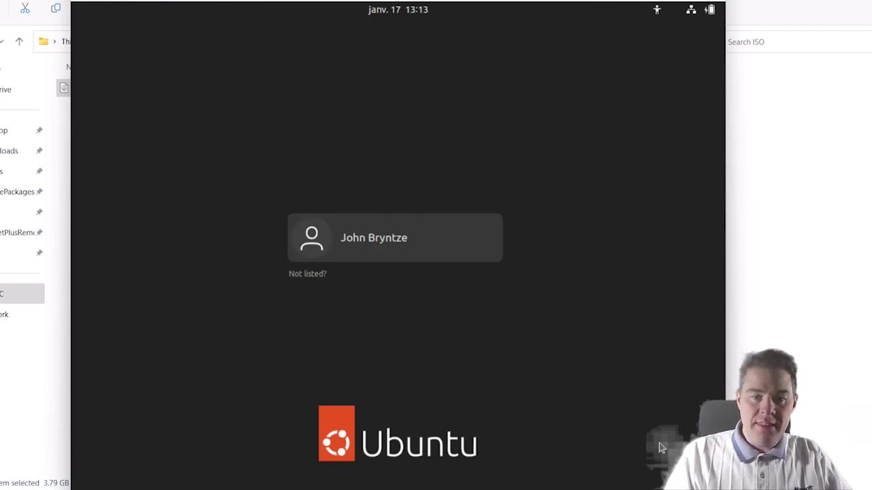
{"action": "left_click", "coordinate": [310, 239]}
{"action": "type", "text": "********"}
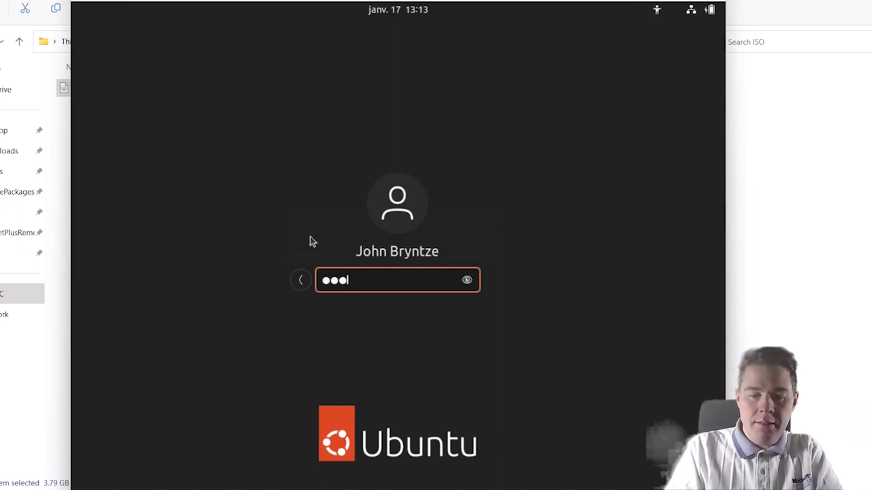
{"action": "type", "text": "*****"}
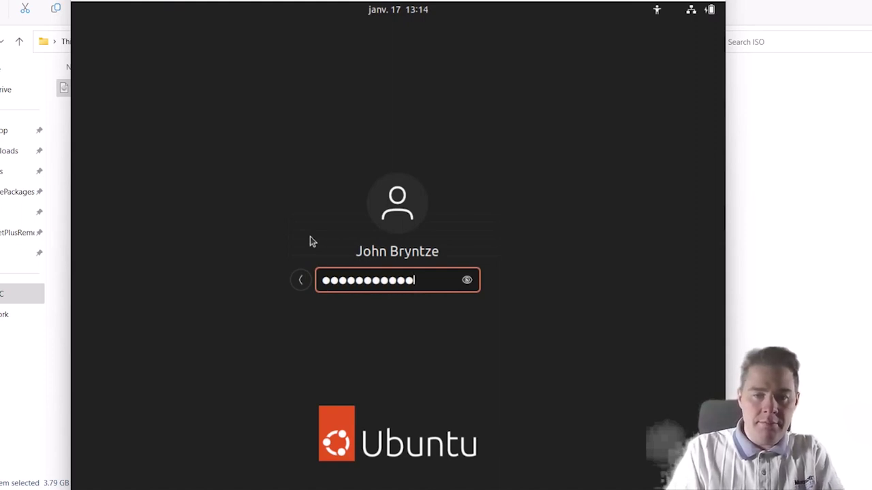
{"action": "type", "text": "*"}
{"action": "key", "text": "Return"}
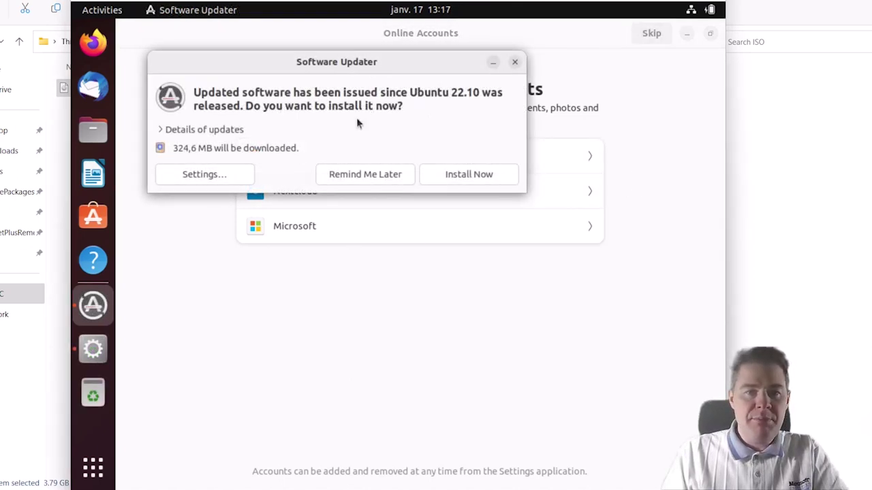
- Move the Software Updater dialog lower, install the 324,6 MB of updates, and launch Firefox
{"action": "left_click_drag", "start_coordinate": [389, 61], "coordinate": [392, 219]}
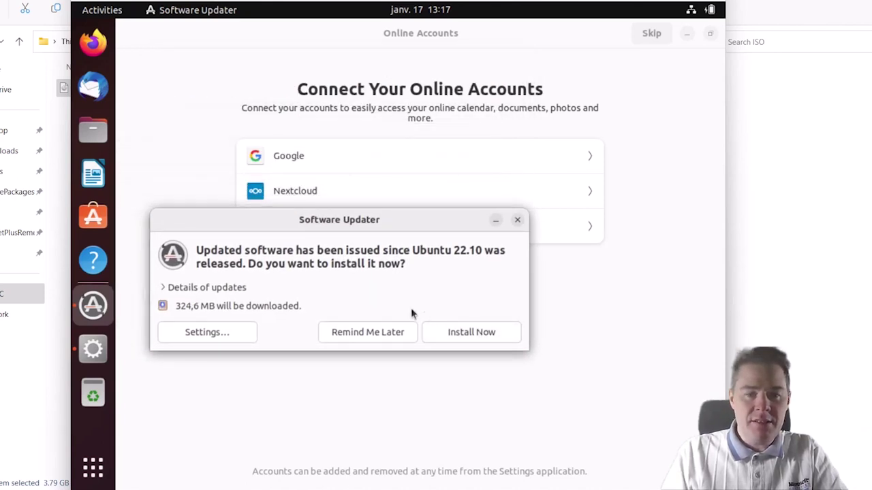
{"action": "left_click", "coordinate": [468, 340]}
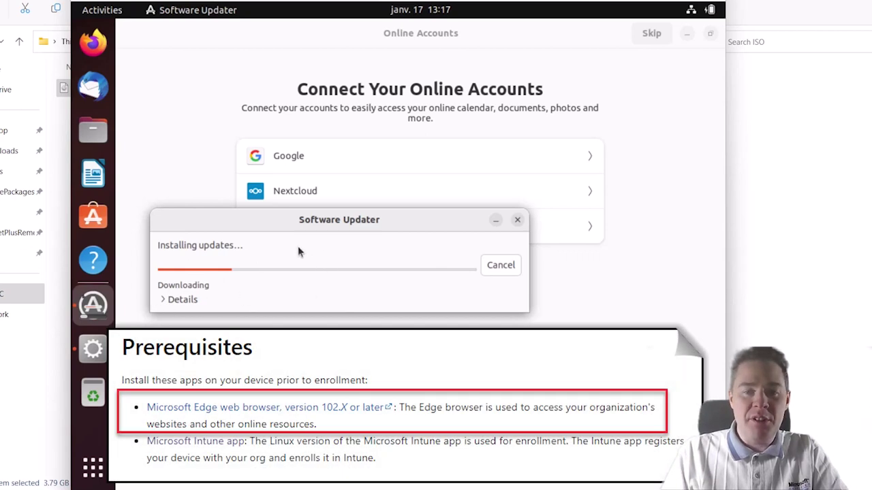
{"action": "left_click", "coordinate": [93, 48]}
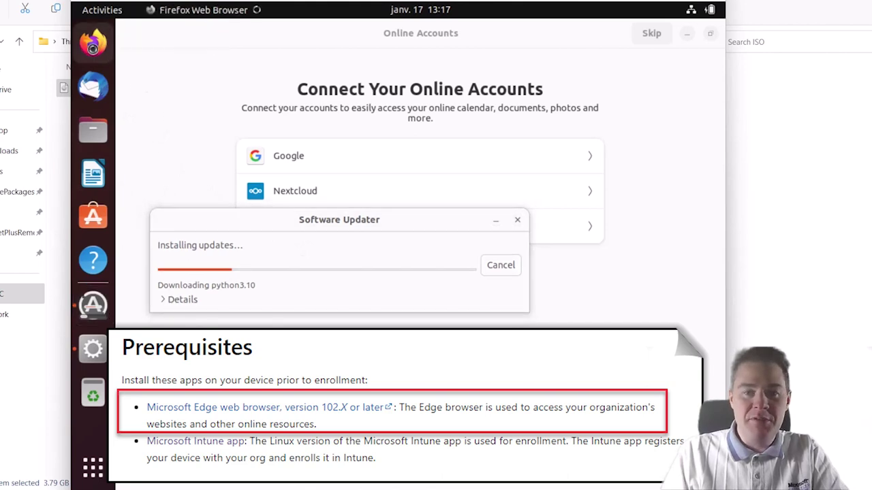
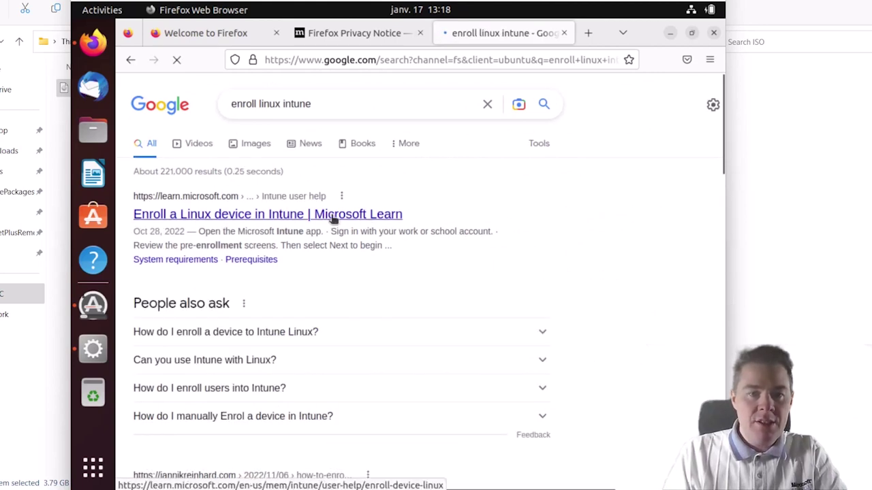
- Open the Microsoft Learn article on enrolling Linux devices in Intune and scroll to its Prerequisites
{"action": "left_click", "coordinate": [327, 216]}
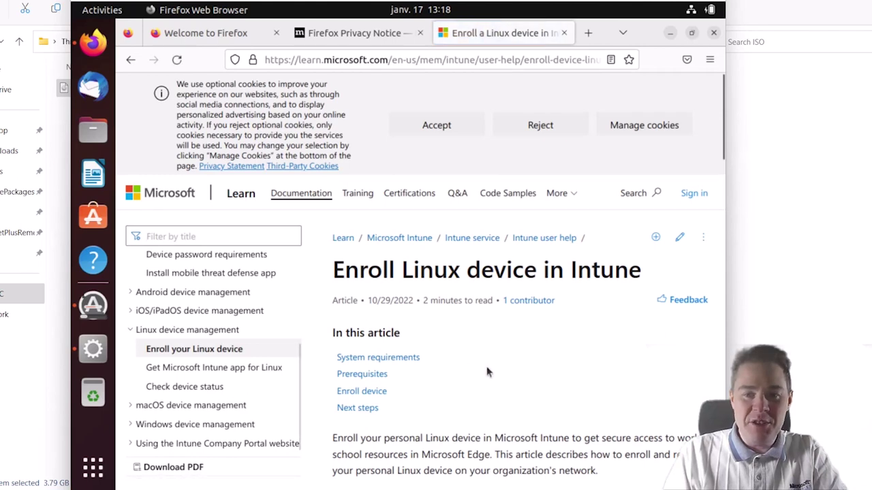
{"action": "scroll", "coordinate": [499, 381], "scroll_direction": "down", "scroll_amount": 5}
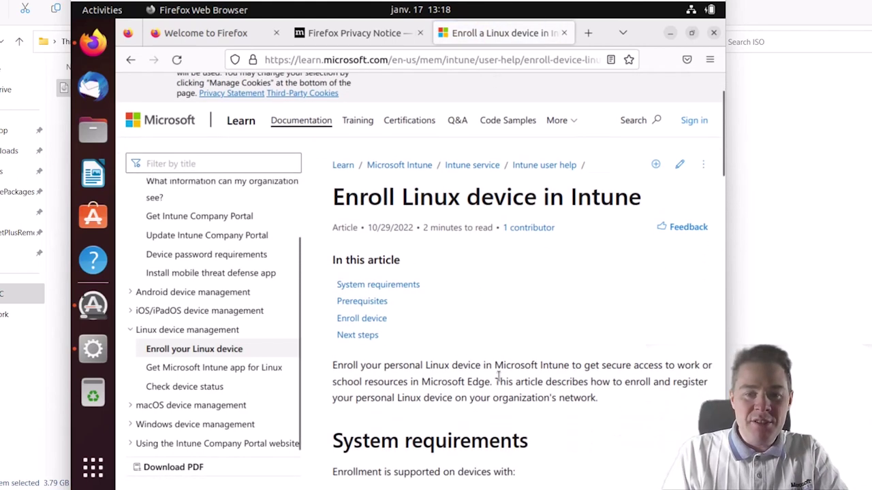
{"action": "scroll", "coordinate": [499, 379], "scroll_direction": "down", "scroll_amount": 1}
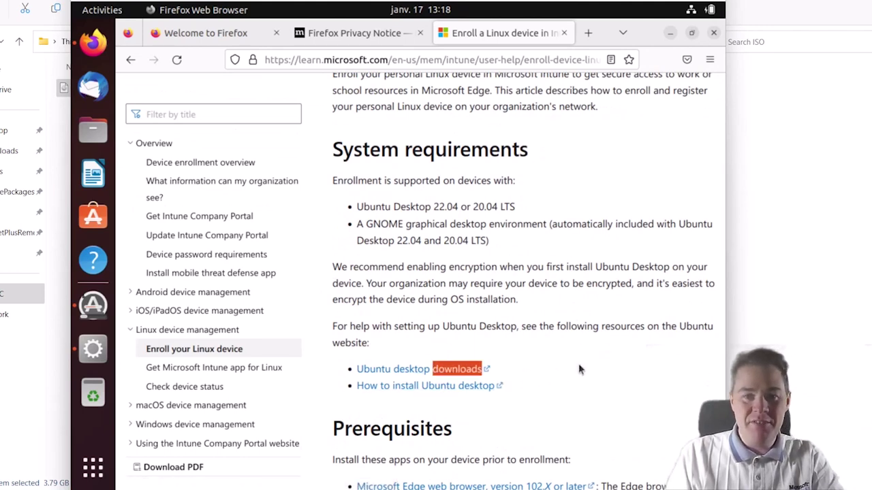
{"action": "scroll", "coordinate": [578, 370], "scroll_direction": "down", "scroll_amount": 5}
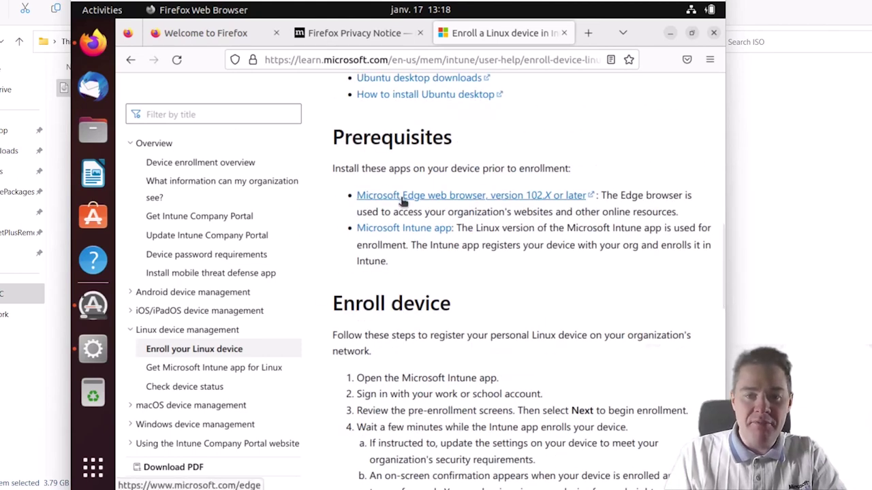
- Open the Microsoft Edge prerequisite link in a new tab and accept the site's cookies
{"action": "right_click", "coordinate": [402, 196]}
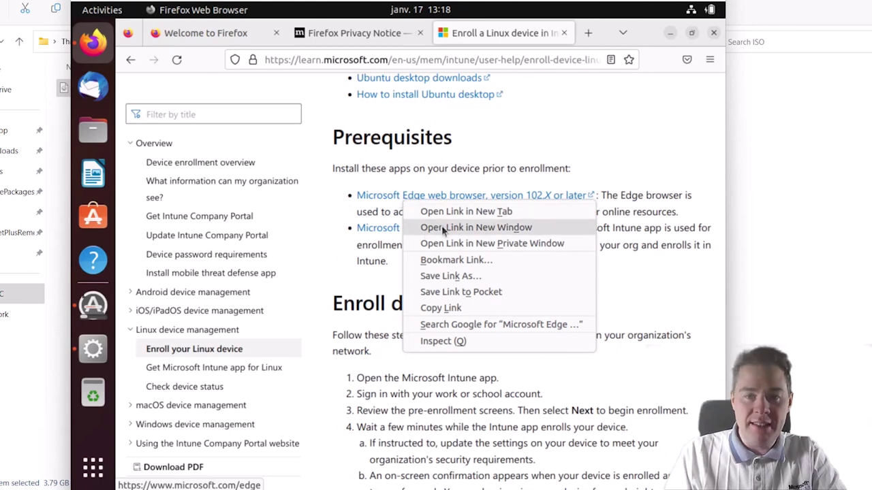
{"action": "left_click", "coordinate": [440, 213]}
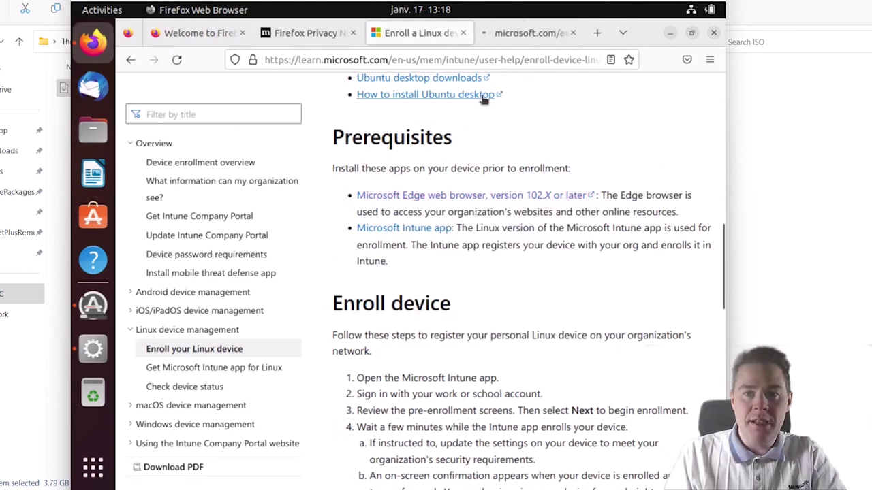
{"action": "left_click", "coordinate": [515, 32]}
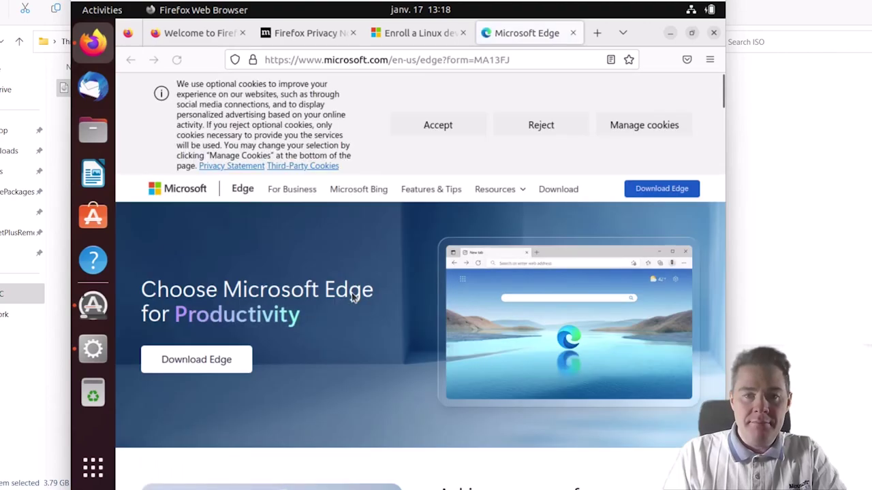
{"action": "left_click", "coordinate": [440, 126]}
{"action": "scroll", "coordinate": [346, 346], "scroll_direction": "down", "scroll_amount": 20}
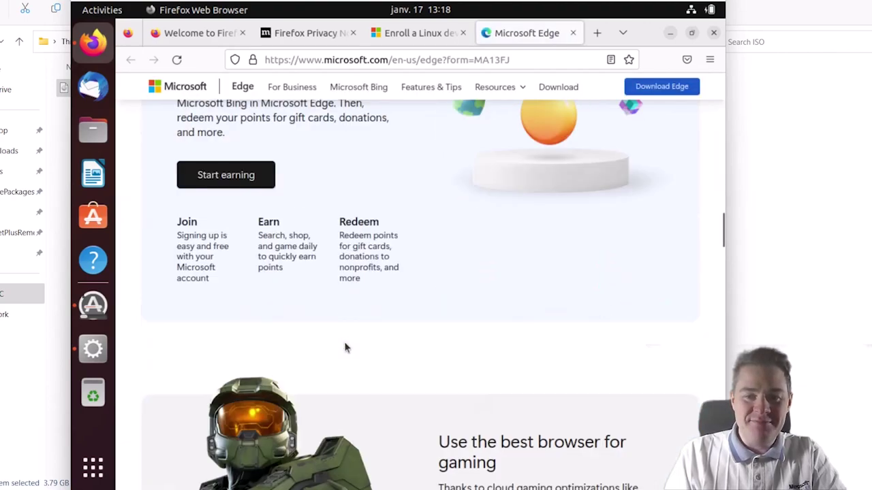
{"action": "scroll", "coordinate": [346, 346], "scroll_direction": "up", "scroll_amount": 10}
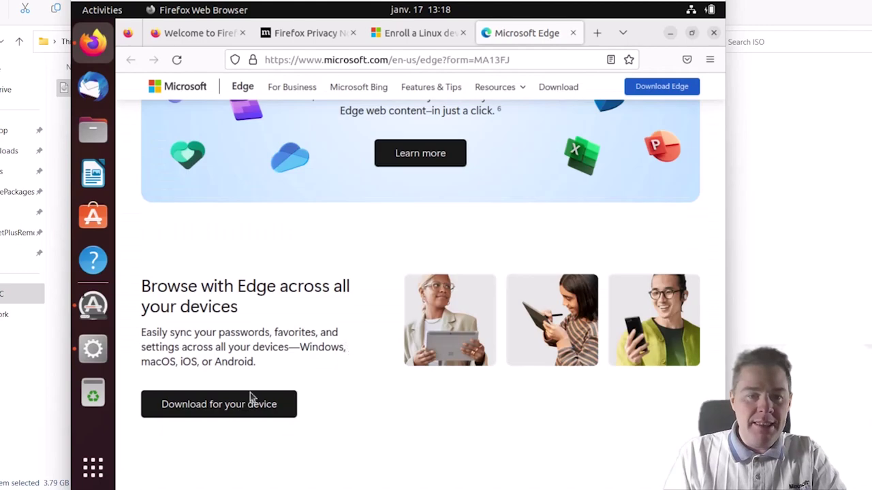
- Download the Linux (.deb) Edge package, accepting the license terms, and check the downloads list
{"action": "left_click", "coordinate": [222, 406]}
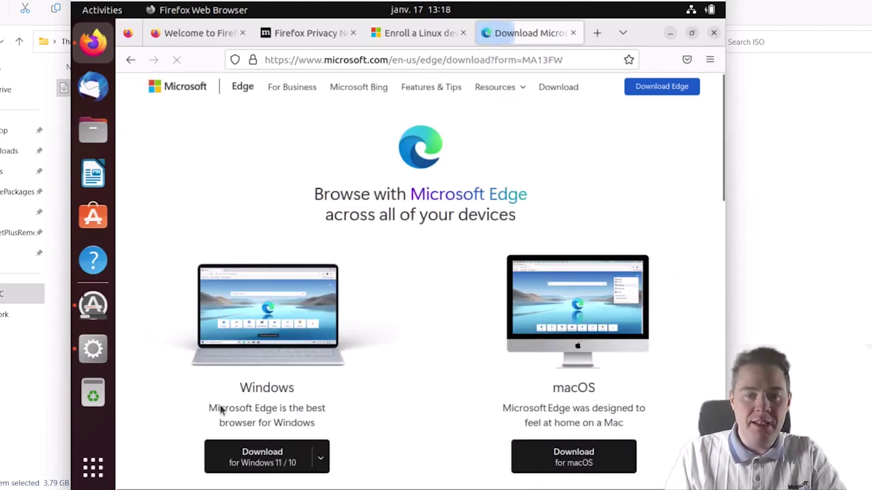
{"action": "scroll", "coordinate": [470, 386], "scroll_direction": "down", "scroll_amount": 8}
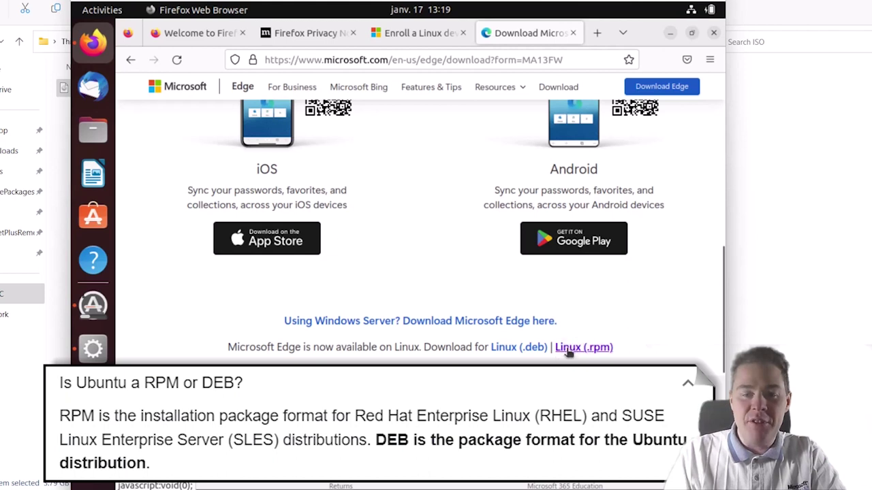
{"action": "left_click", "coordinate": [532, 356]}
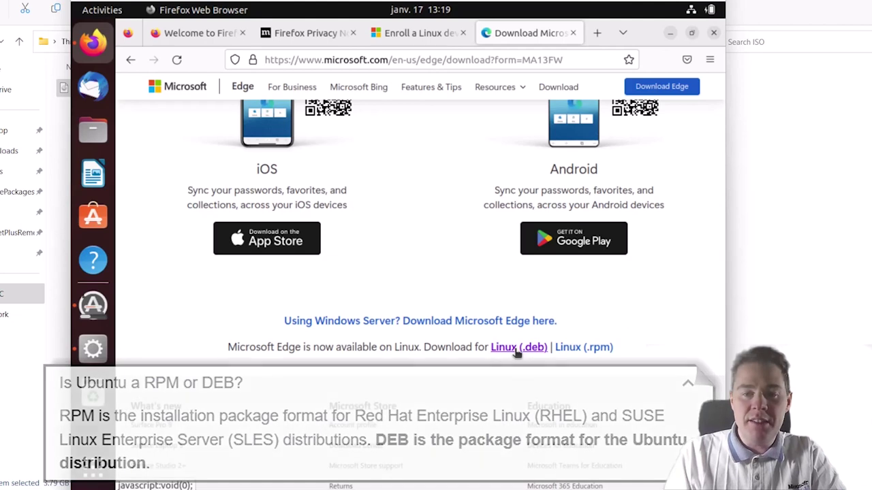
{"action": "left_click", "coordinate": [515, 348]}
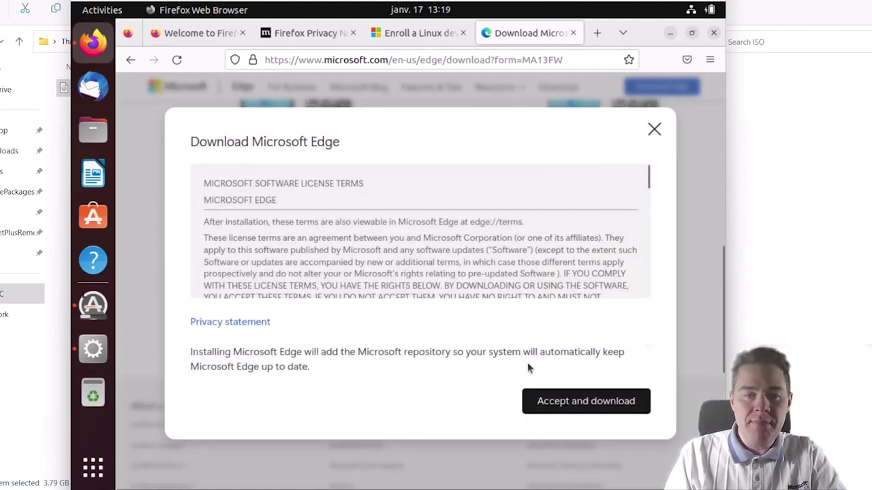
{"action": "left_click", "coordinate": [567, 404]}
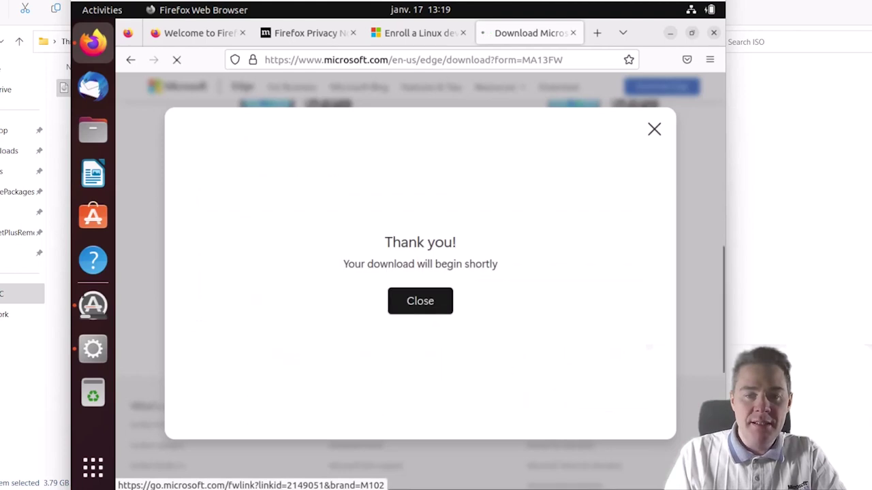
{"action": "left_click", "coordinate": [420, 305]}
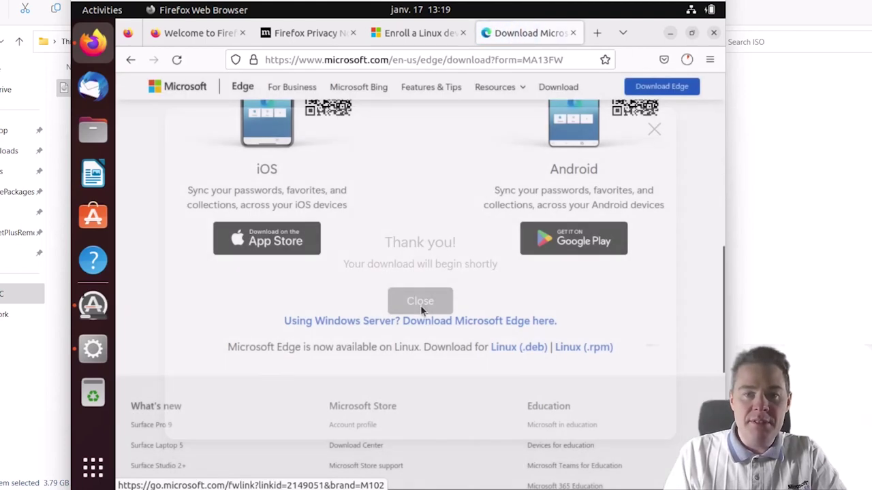
{"action": "left_click", "coordinate": [688, 59]}
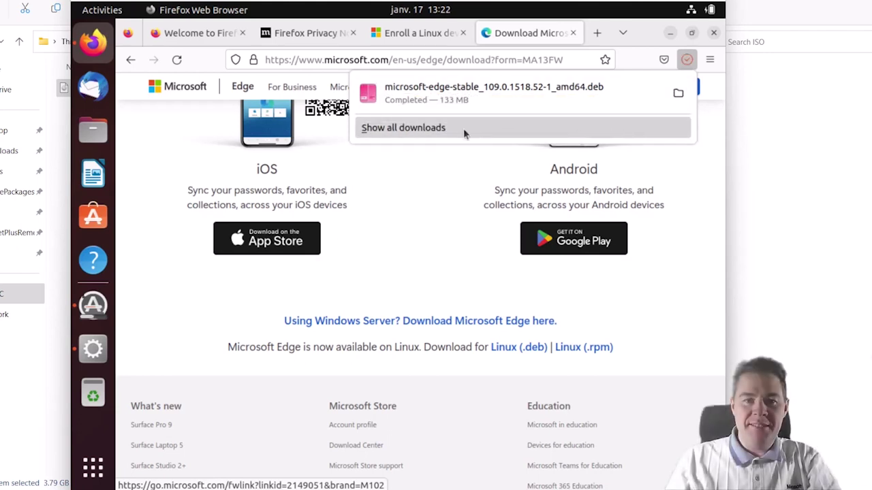
- Open the downloaded microsoft-edge-stable .deb in Software Install and authorise its installation with the password
{"action": "left_click", "coordinate": [683, 95]}
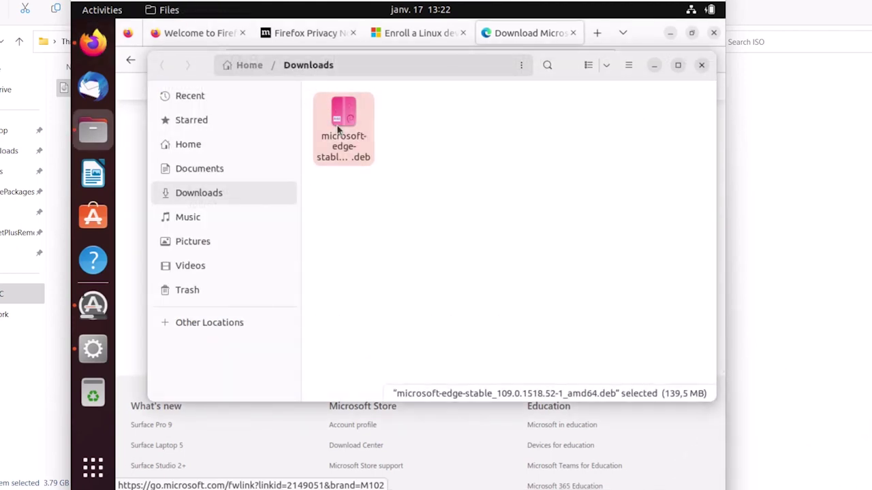
{"action": "double_click", "coordinate": [337, 129]}
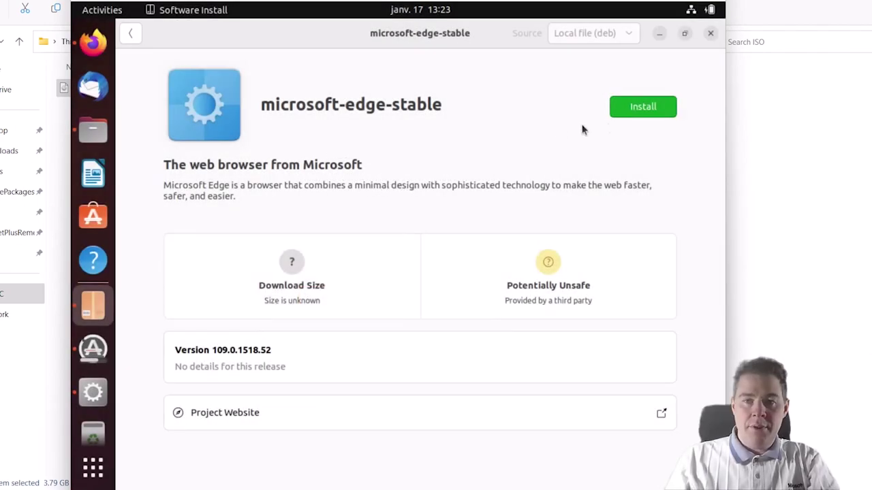
{"action": "left_click", "coordinate": [643, 106]}
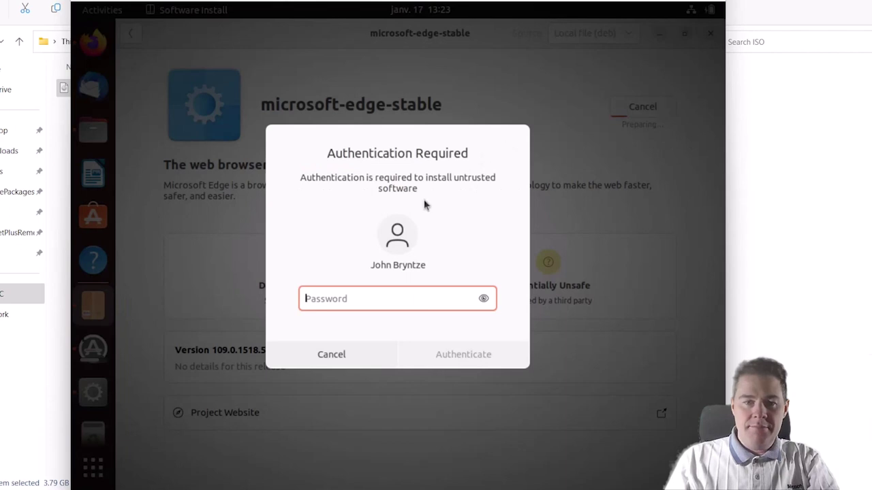
{"action": "type", "text": "•••••••••••••••••"}
{"action": "key", "text": "Return"}
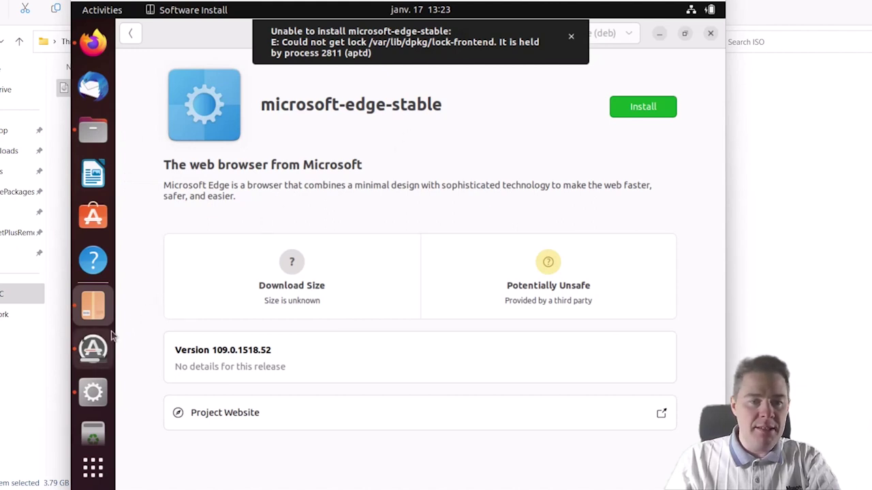
- Let the running system updates finish and choose Restart Later
{"action": "left_click", "coordinate": [94, 351]}
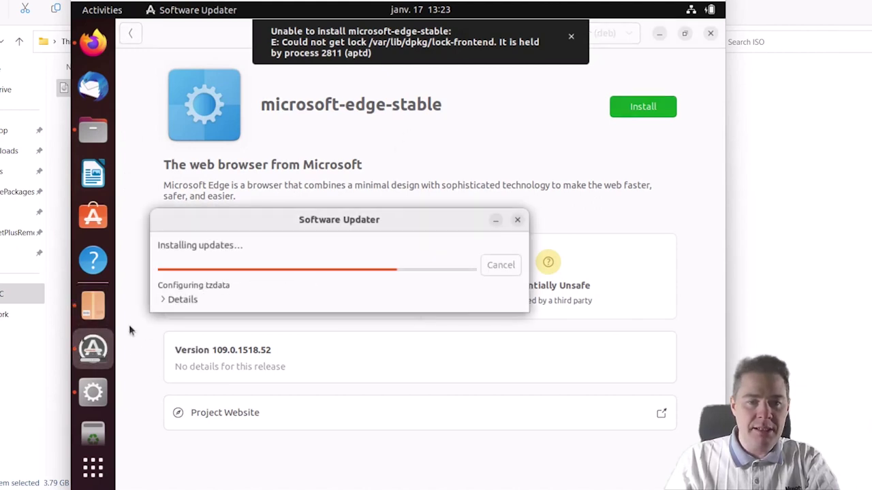
{"action": "left_click", "coordinate": [164, 300]}
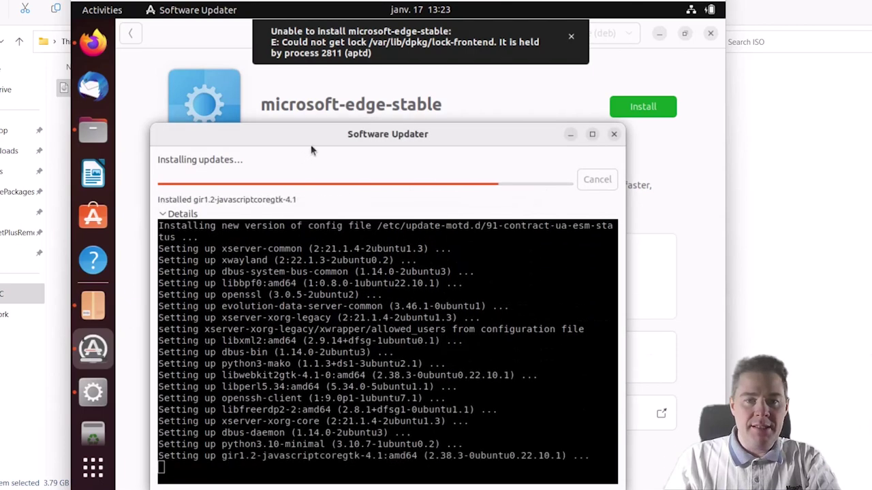
{"action": "left_click_drag", "start_coordinate": [315, 135], "coordinate": [296, 94]}
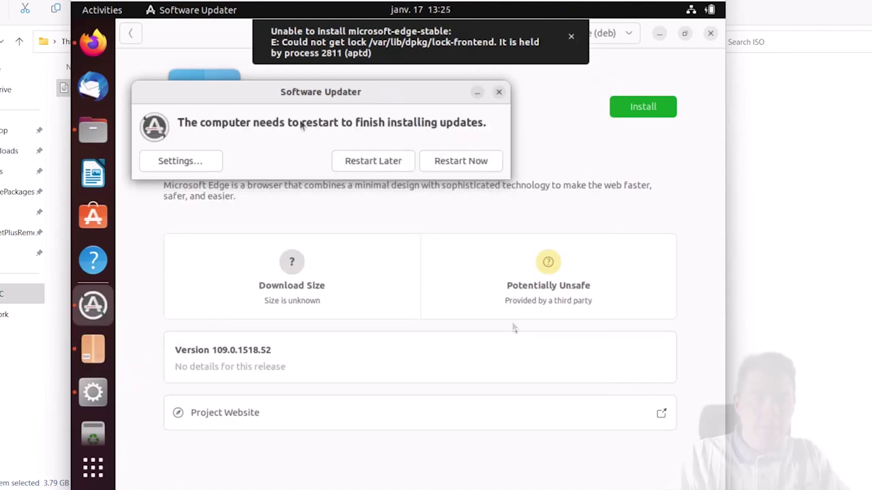
{"action": "left_click", "coordinate": [374, 163]}
- Retry installing microsoft-edge-stable with the password and dismiss the earlier error message
{"action": "left_click", "coordinate": [644, 108]}
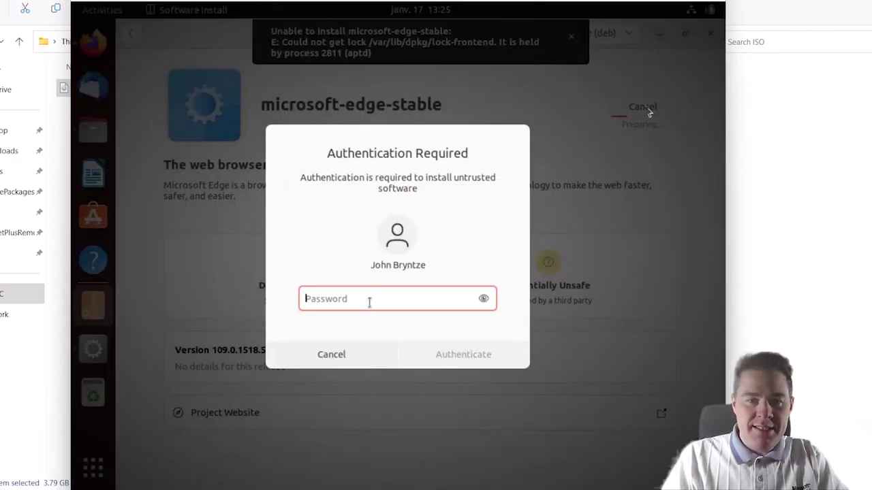
{"action": "type", "text": "********"}
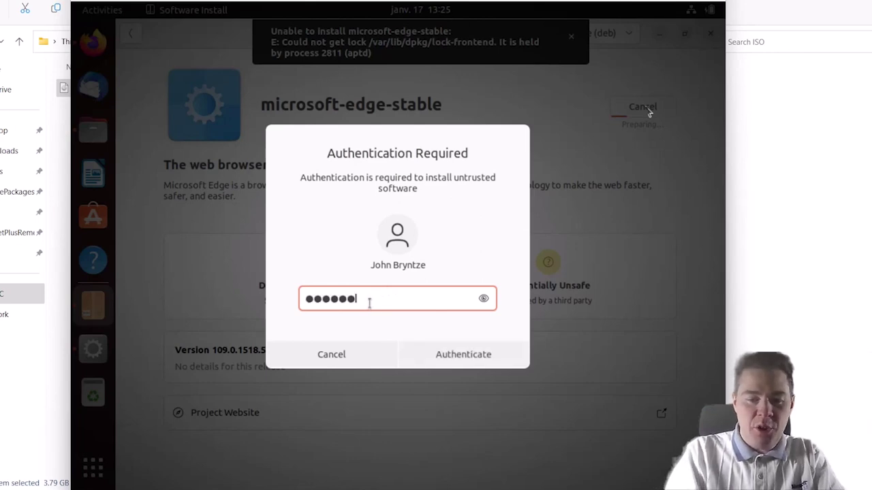
{"action": "type", "text": "*******"}
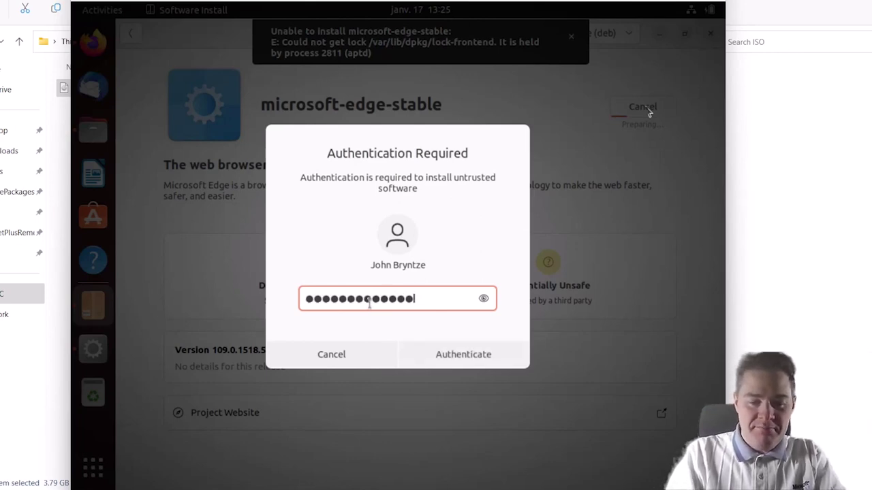
{"action": "key", "text": "Return"}
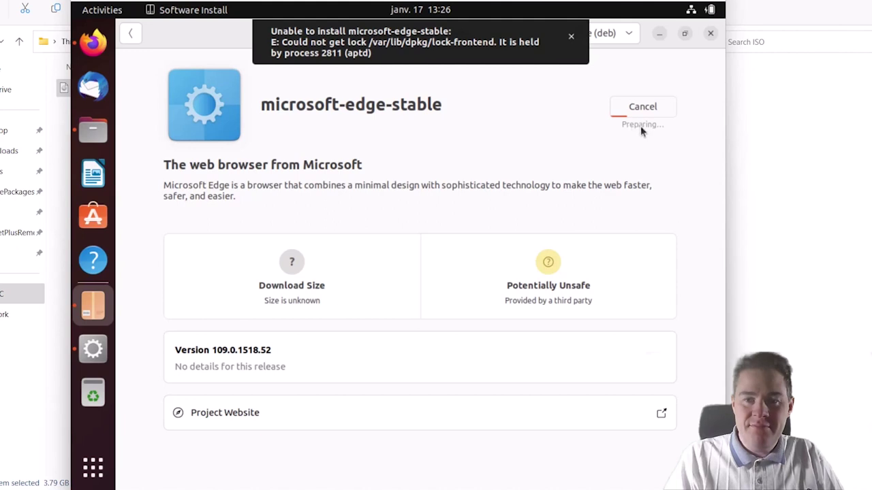
{"action": "left_click", "coordinate": [570, 36]}
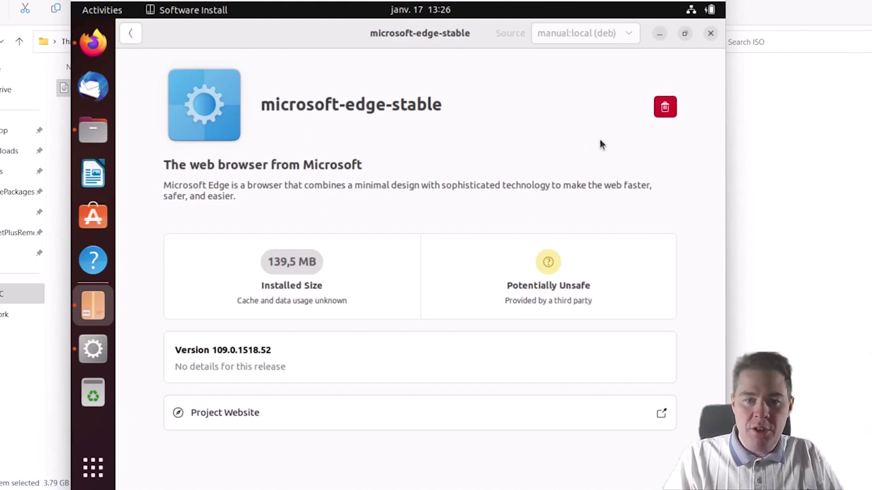
- Launch the newly installed Microsoft Edge from the application grid
{"action": "left_click", "coordinate": [92, 467]}
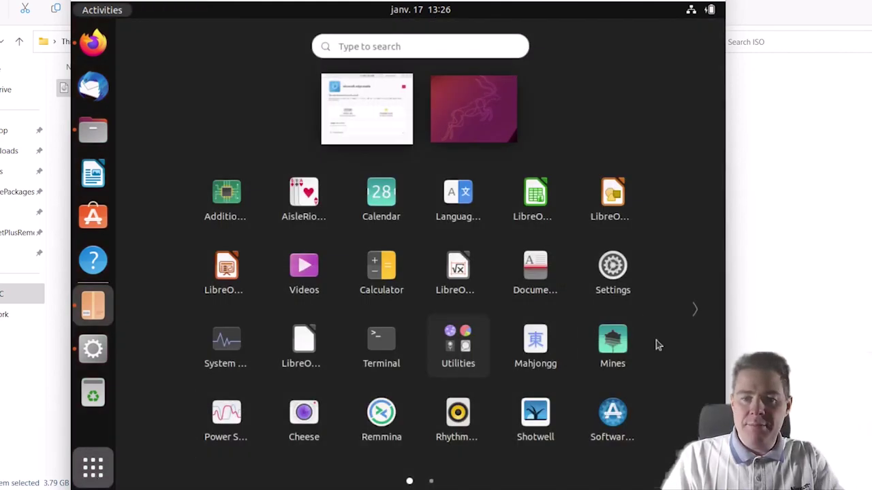
{"action": "left_click", "coordinate": [695, 309]}
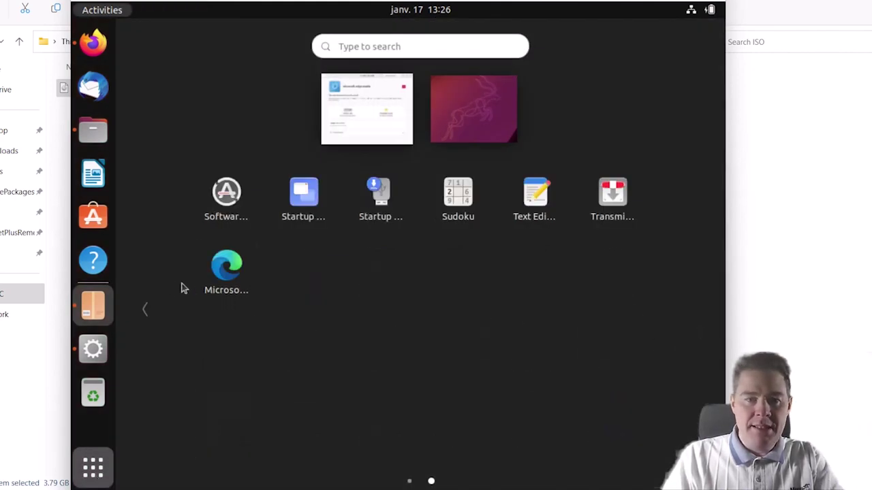
{"action": "left_click", "coordinate": [214, 281]}
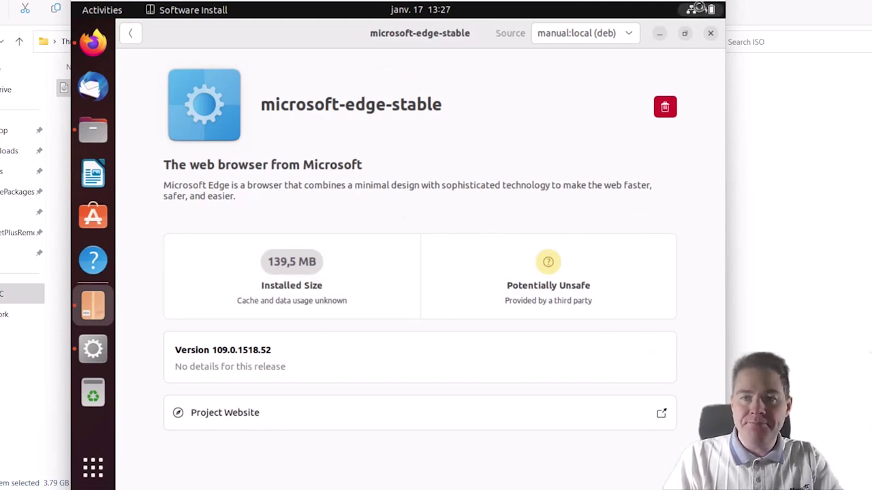
- Restart the virtual machine from the system power menu and confirm
{"action": "left_click", "coordinate": [698, 8]}
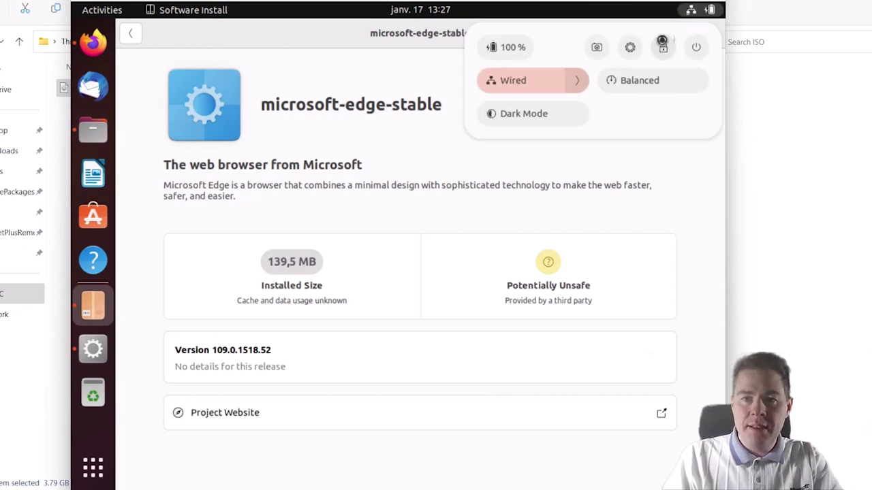
{"action": "left_click", "coordinate": [696, 47]}
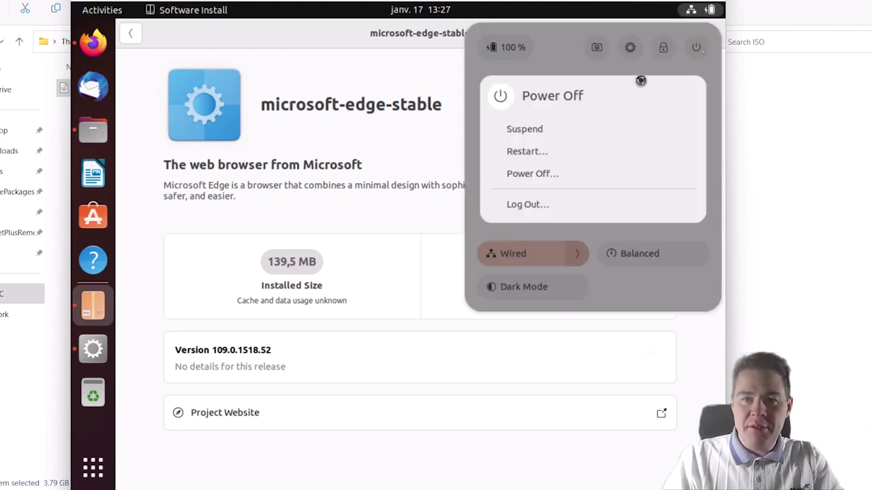
{"action": "left_click", "coordinate": [511, 153]}
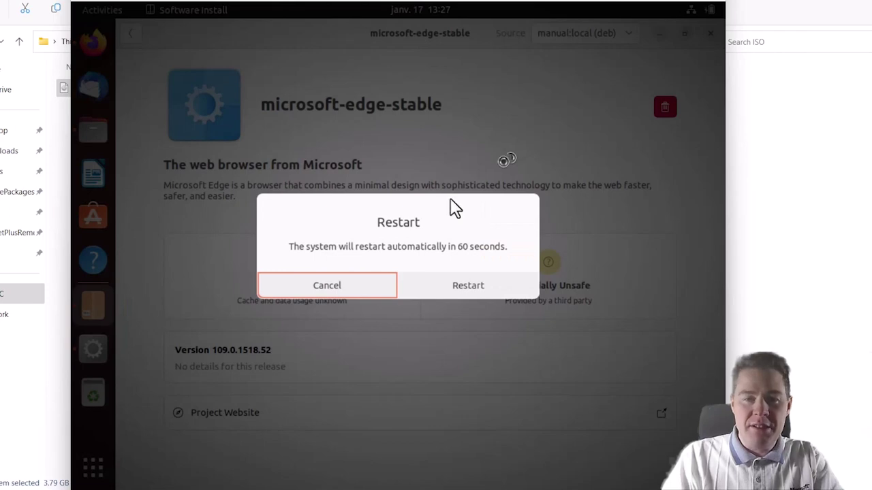
{"action": "left_click", "coordinate": [442, 286]}
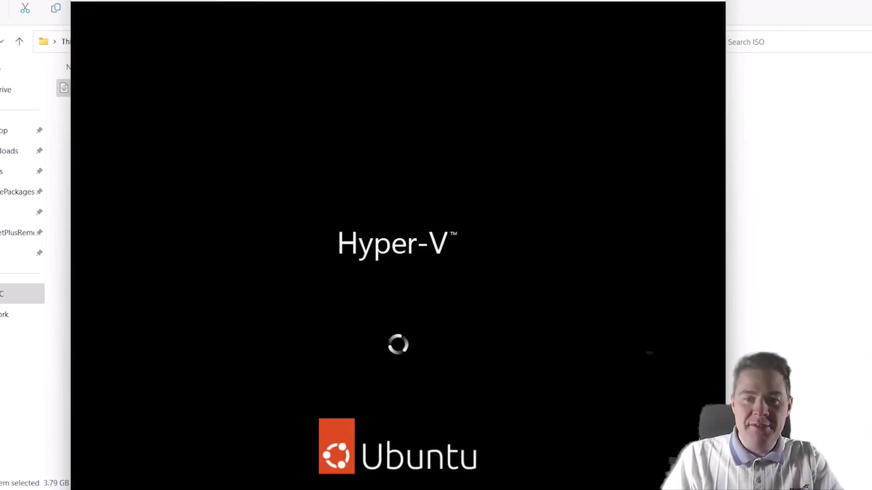
- Enter the disk passphrase and login password, then launch Microsoft Edge from the app grid
{"action": "type", "text": "••••••••••"}
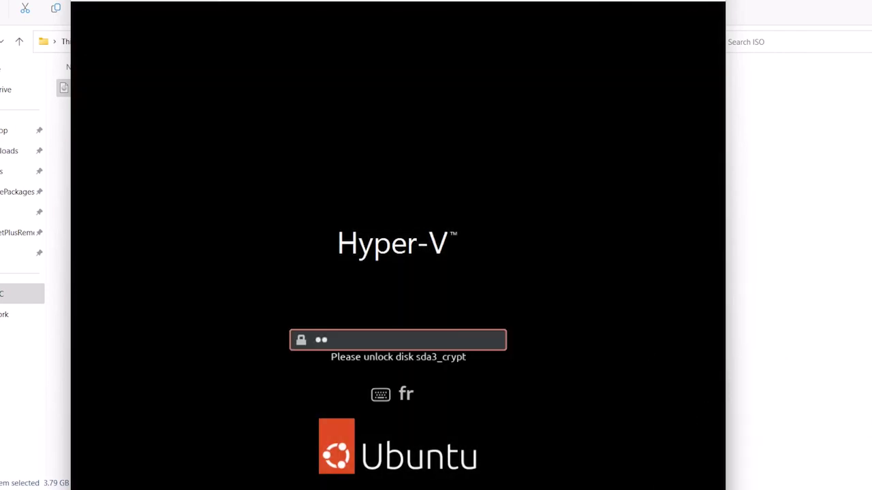
{"action": "key", "text": "Return"}
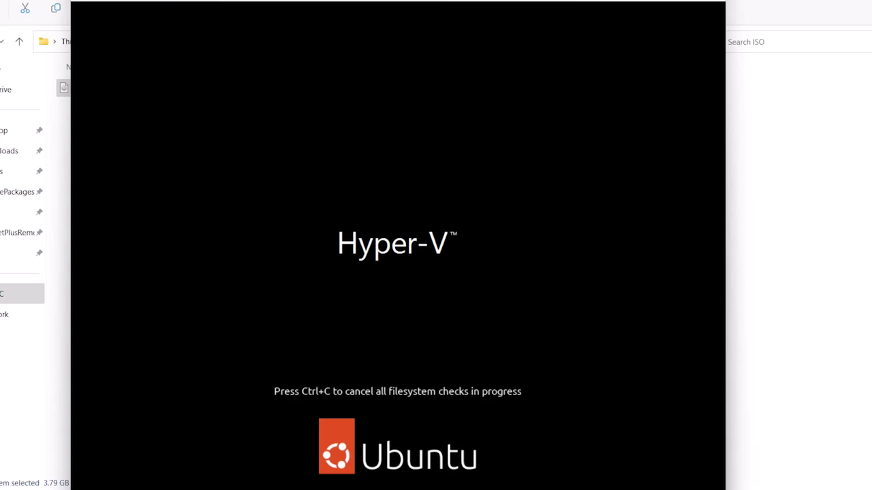
{"action": "type", "text": "••••••••"}
{"action": "key", "text": "Return"}
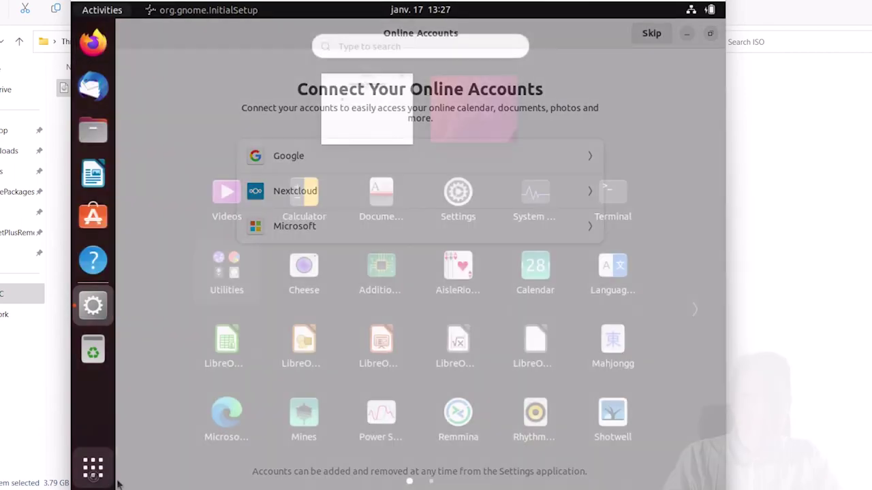
{"action": "left_click", "coordinate": [93, 468]}
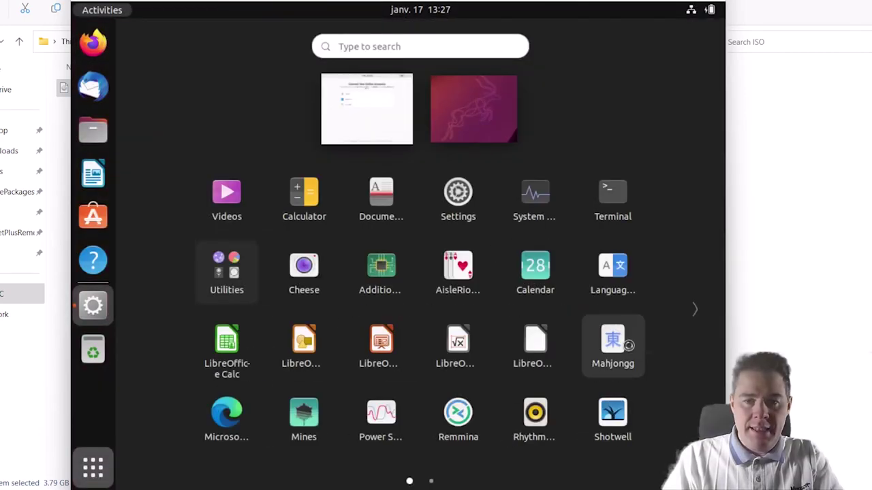
{"action": "left_click", "coordinate": [227, 414]}
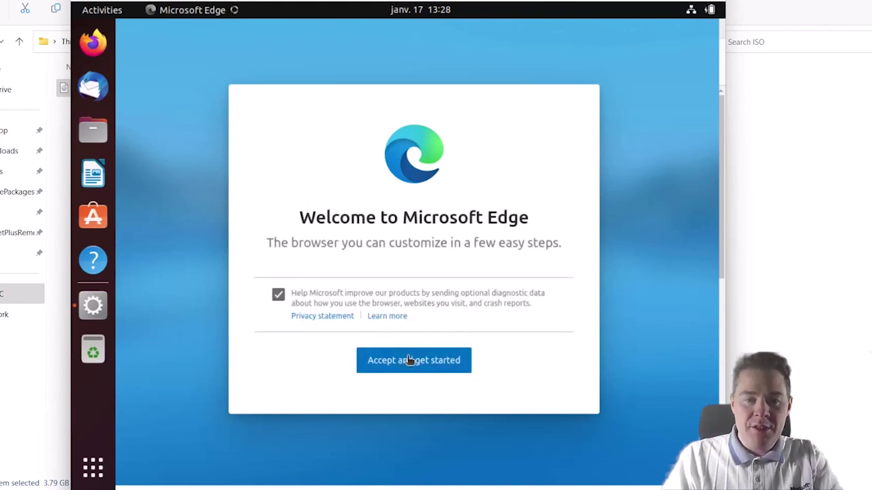
- Accept Edge's welcome terms, confirm the Focused layout, skip sync, accept cookies, and open a new tab
{"action": "left_click", "coordinate": [406, 360]}
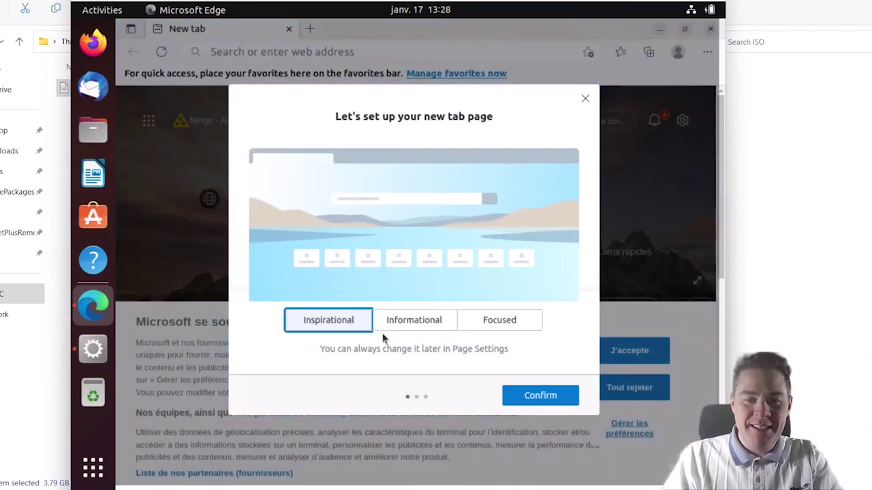
{"action": "left_click", "coordinate": [486, 328]}
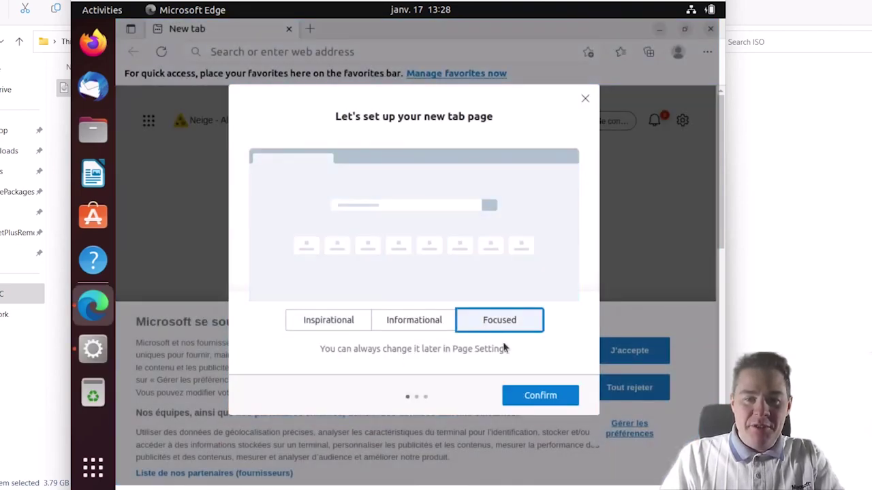
{"action": "left_click", "coordinate": [531, 395]}
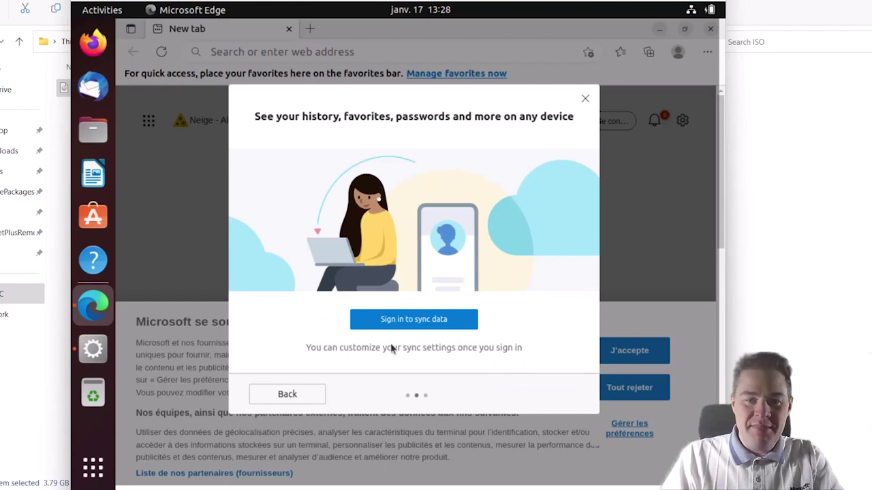
{"action": "left_click", "coordinate": [584, 98]}
{"action": "left_click", "coordinate": [618, 350]}
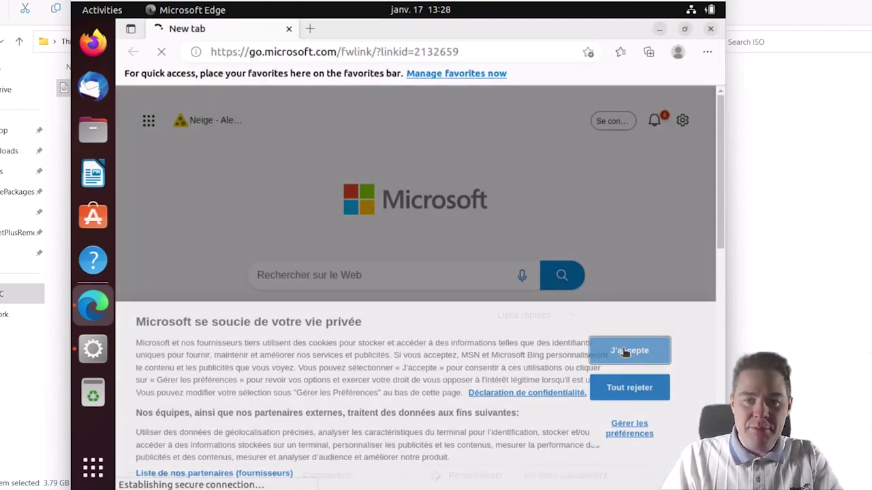
{"action": "left_click", "coordinate": [308, 29]}
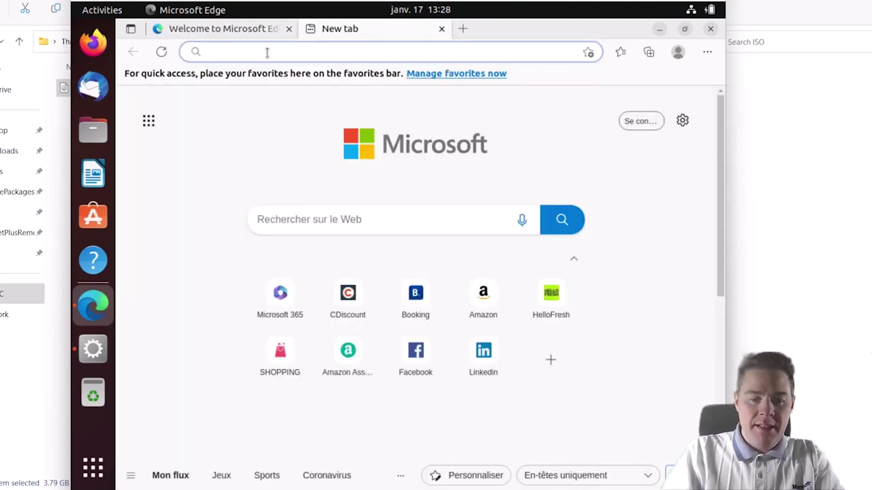
- Search 'enrill linux intune', open the Enroll Linux device article, accept cookies, and jump to Prerequisites
{"action": "type", "text": "enrill linu"}
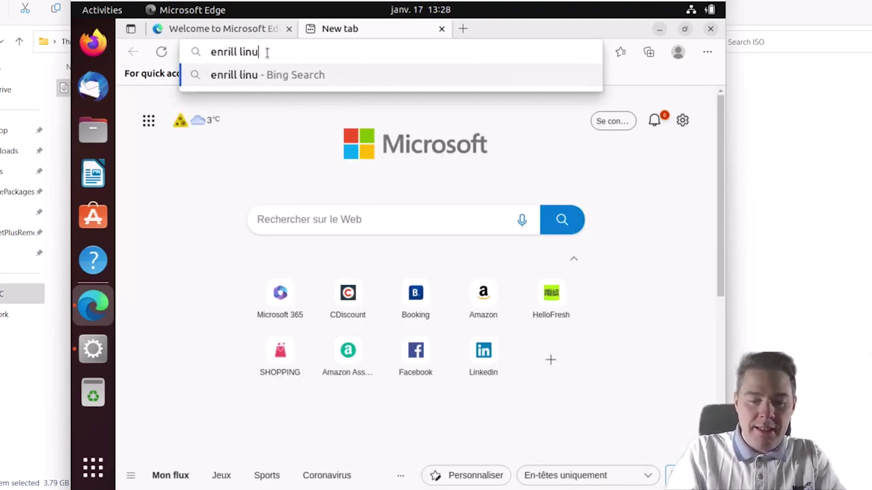
{"action": "type", "text": "x intune"}
{"action": "key", "text": "Return"}
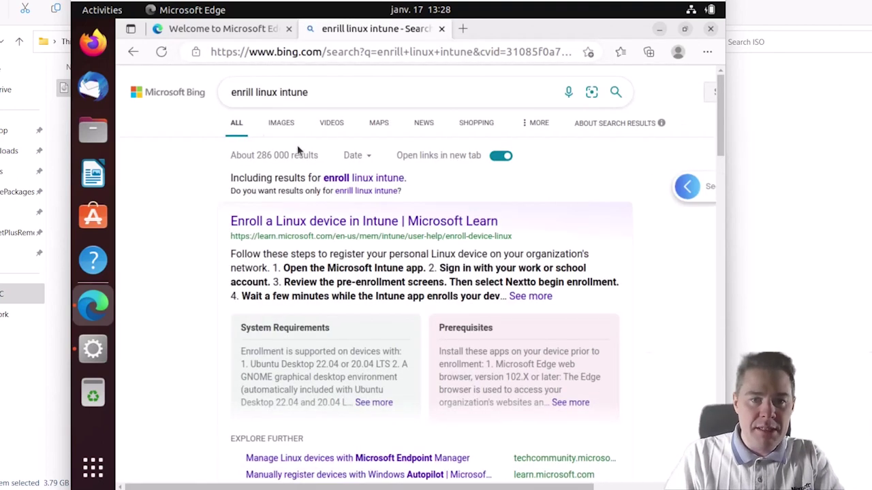
{"action": "left_click", "coordinate": [310, 223]}
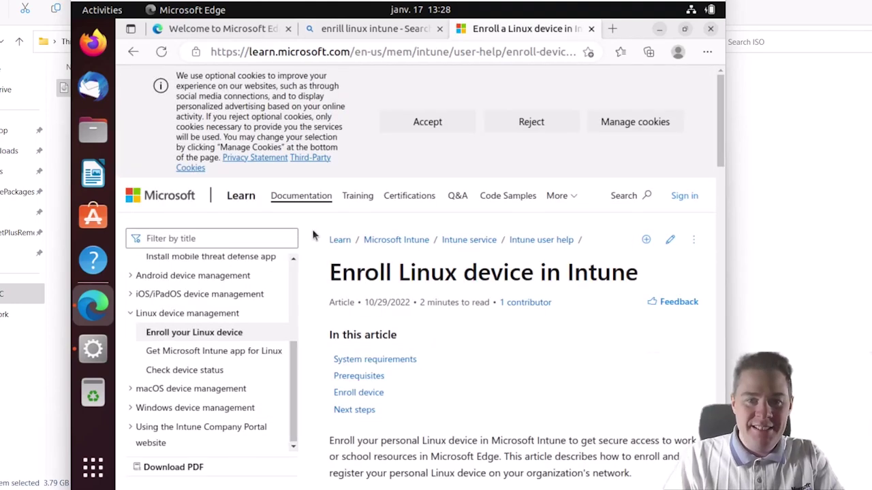
{"action": "left_click", "coordinate": [433, 123]}
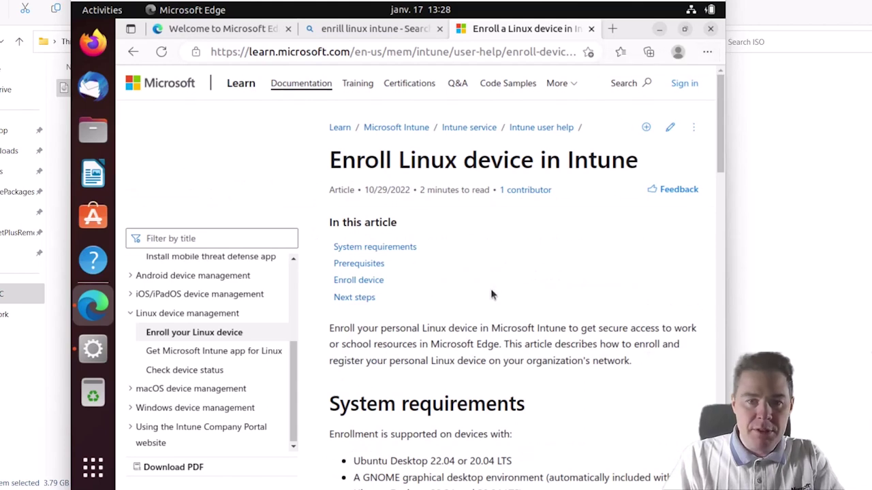
{"action": "left_click", "coordinate": [363, 265]}
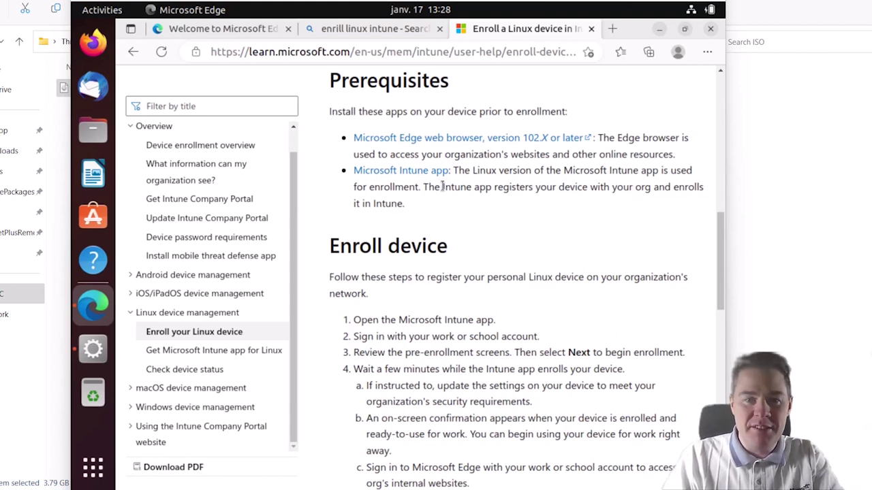
- Open the 'Get the Microsoft Intune app for Linux' article in a new tab
{"action": "left_click", "coordinate": [196, 167]}
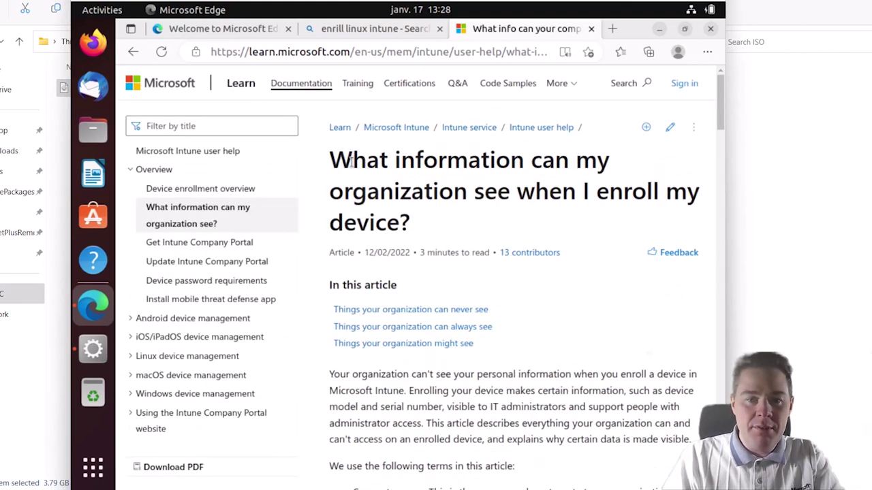
{"action": "left_click", "coordinate": [132, 52]}
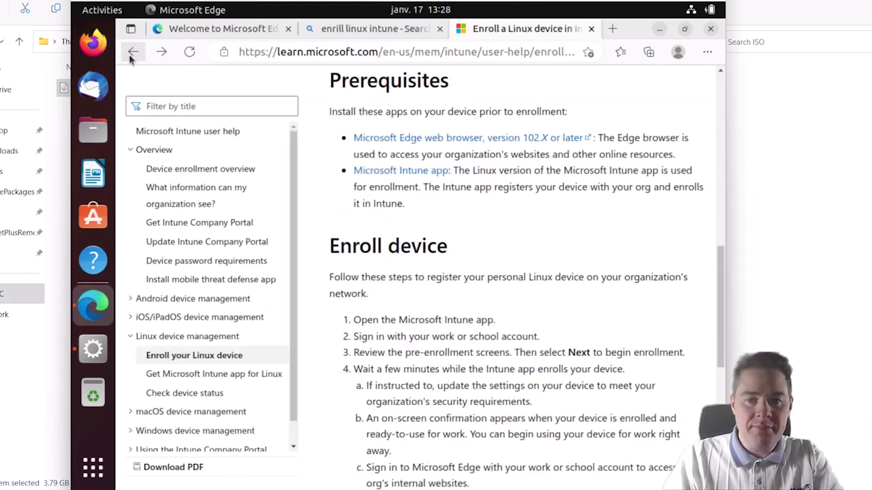
{"action": "right_click", "coordinate": [408, 176]}
{"action": "left_click", "coordinate": [440, 190]}
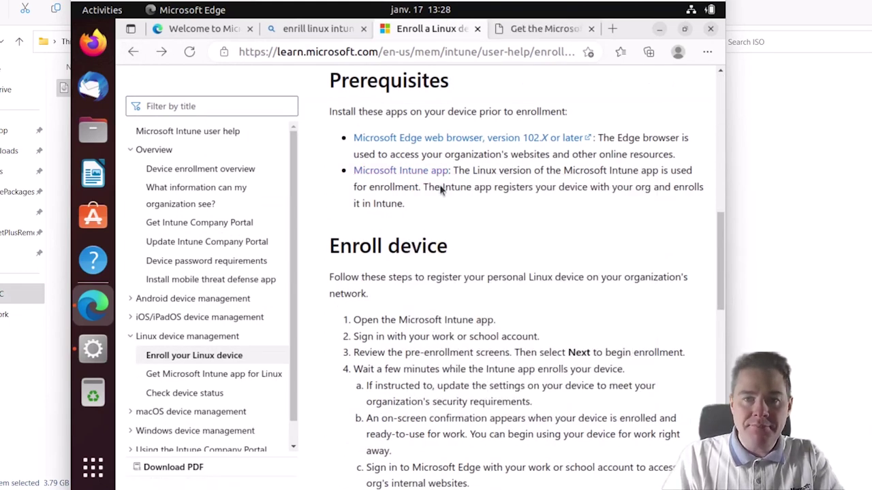
{"action": "left_click", "coordinate": [543, 27]}
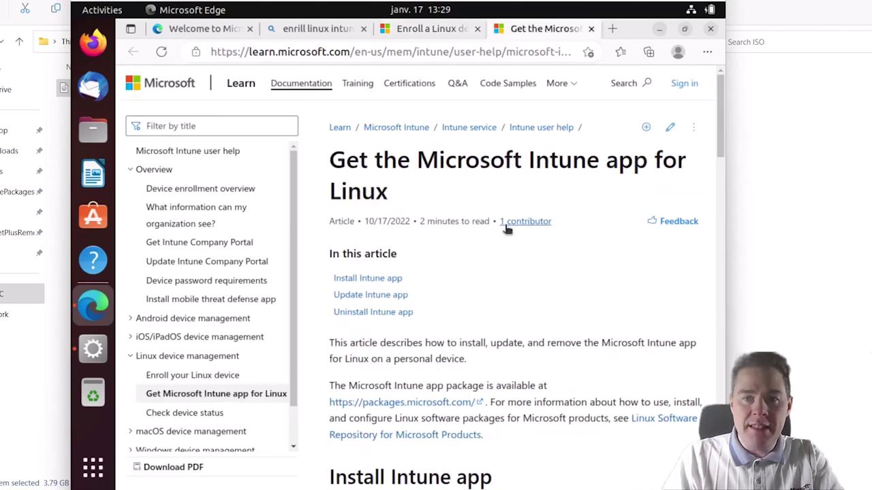
- Scroll to the Install Intune app commands and launch Terminal
{"action": "scroll", "coordinate": [465, 286], "scroll_direction": "down", "scroll_amount": 1}
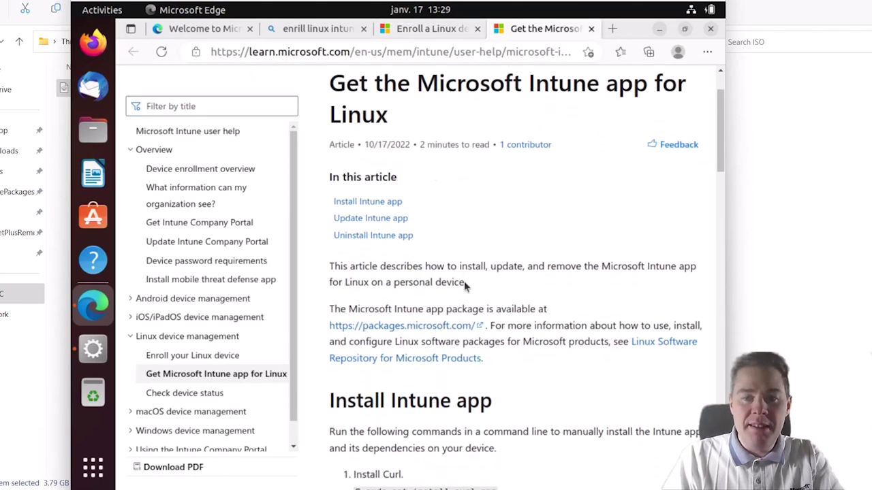
{"action": "scroll", "coordinate": [465, 285], "scroll_direction": "down", "scroll_amount": 5}
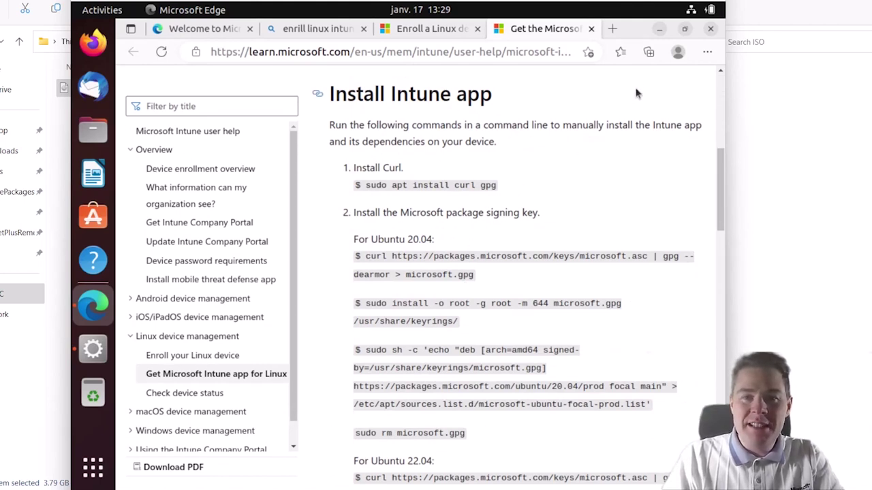
{"action": "left_click", "coordinate": [93, 467]}
{"action": "left_click", "coordinate": [613, 194]}
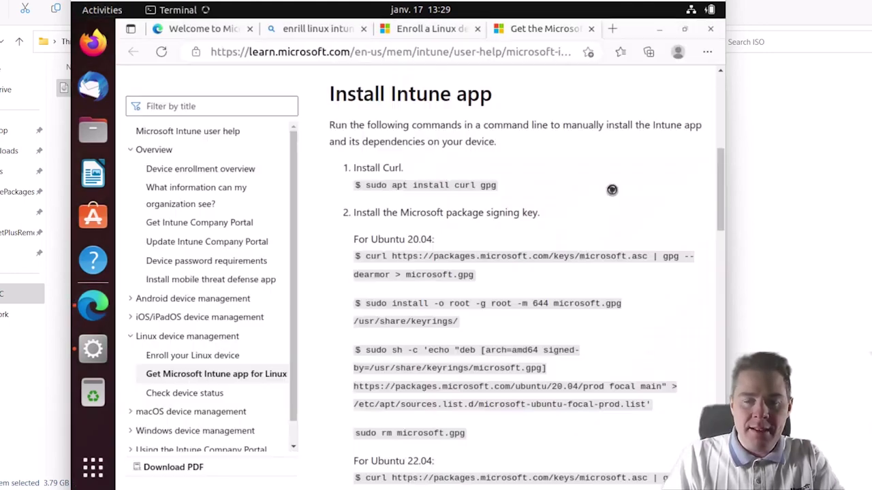
- Copy the 'sudo apt install curl gpg' command from the Intune guide
{"action": "left_click_drag", "start_coordinate": [417, 75], "coordinate": [485, 268]}
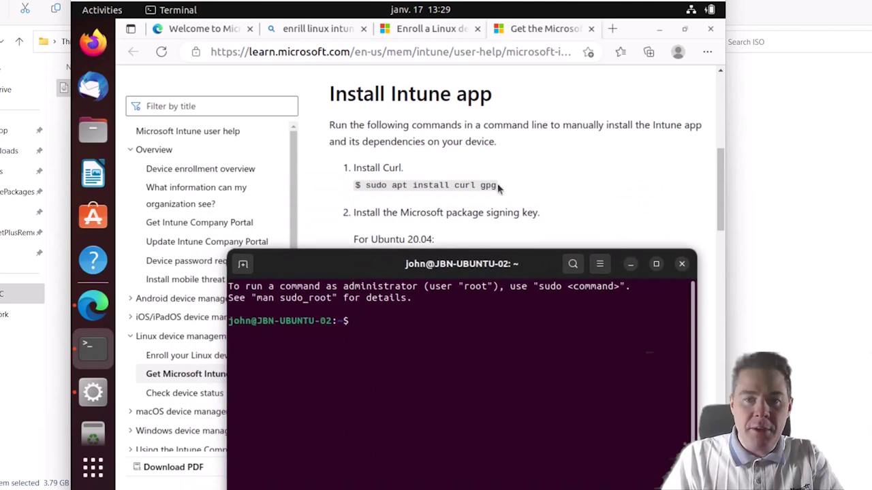
{"action": "left_click_drag", "start_coordinate": [499, 185], "coordinate": [355, 186]}
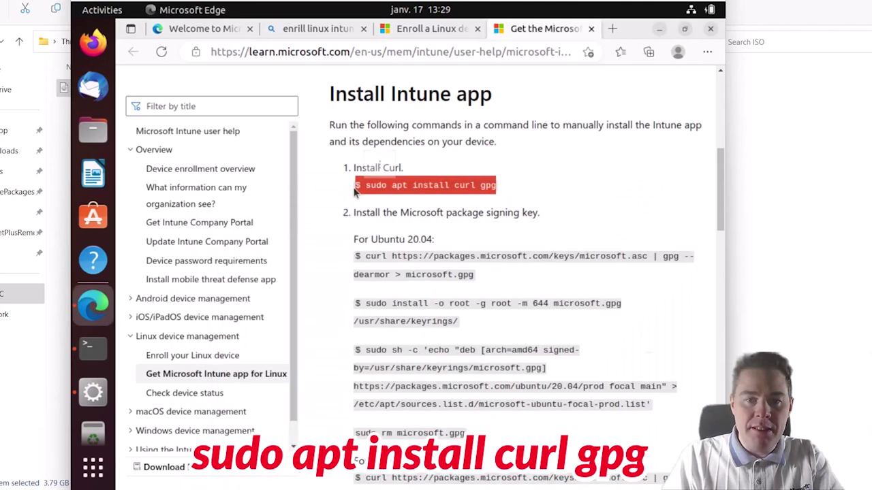
{"action": "left_click_drag", "start_coordinate": [366, 186], "coordinate": [500, 186]}
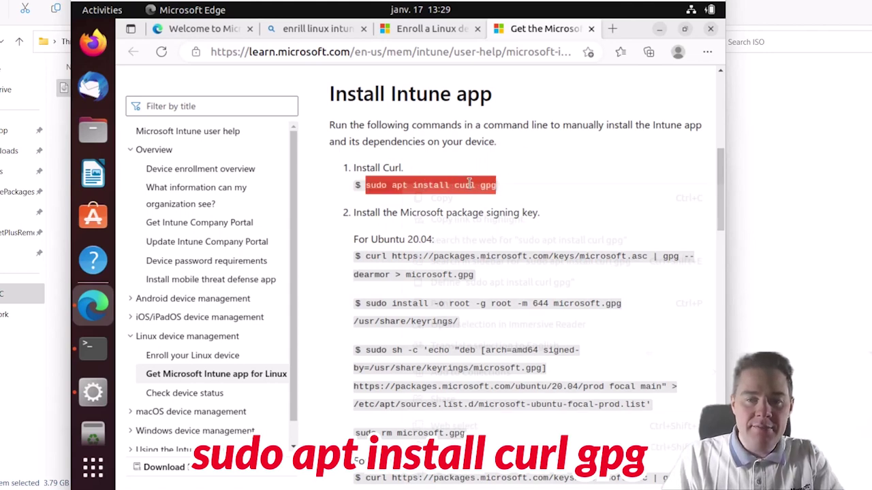
{"action": "right_click", "coordinate": [420, 186]}
{"action": "left_click", "coordinate": [443, 197]}
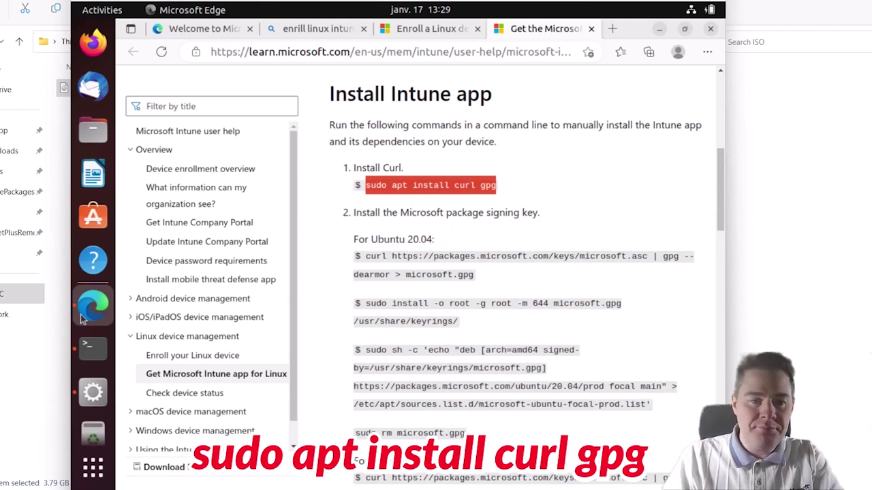
- Run pwd in Terminal, then paste and run 'sudo apt install curl gpg'
{"action": "left_click", "coordinate": [93, 348]}
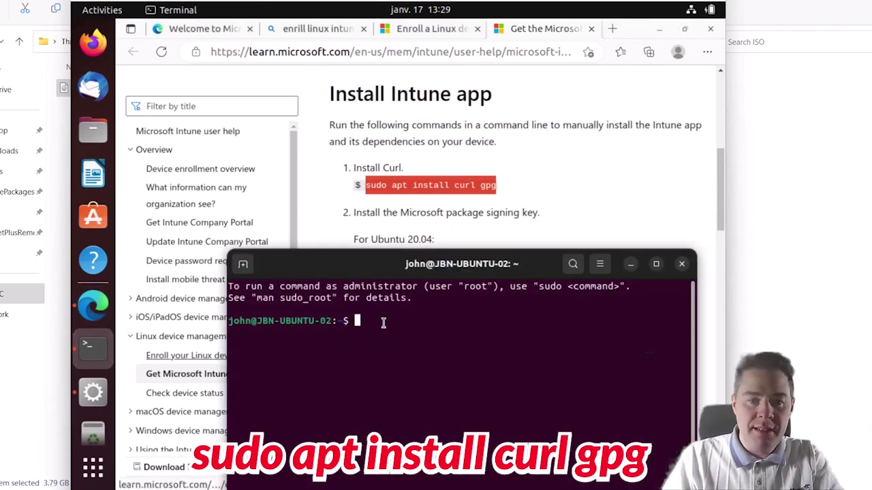
{"action": "type", "text": "pwd"}
{"action": "key", "text": "Return"}
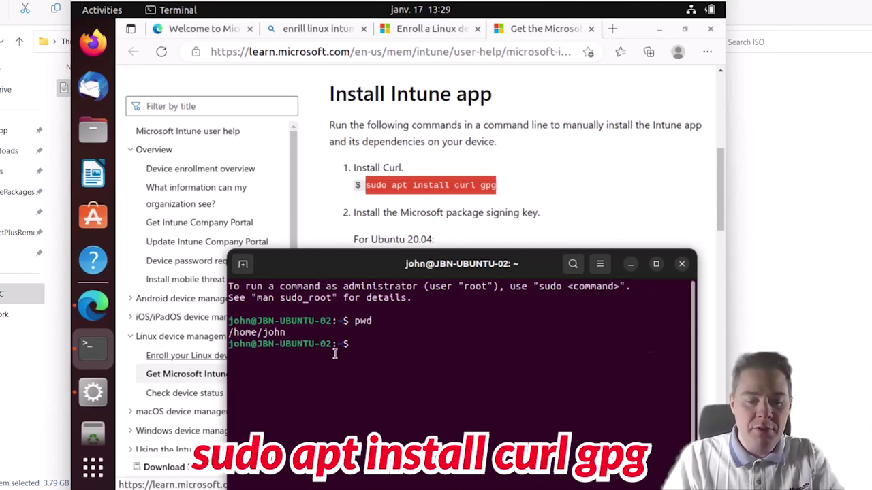
{"action": "right_click", "coordinate": [358, 348]}
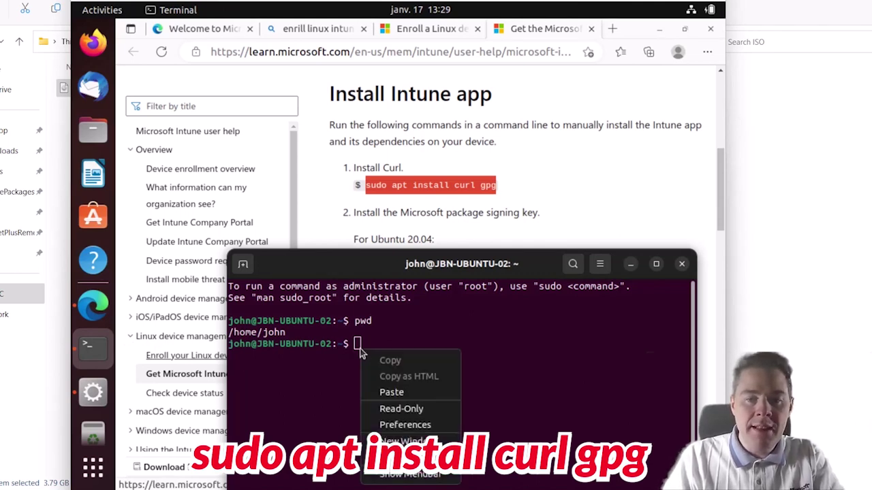
{"action": "left_click", "coordinate": [392, 393]}
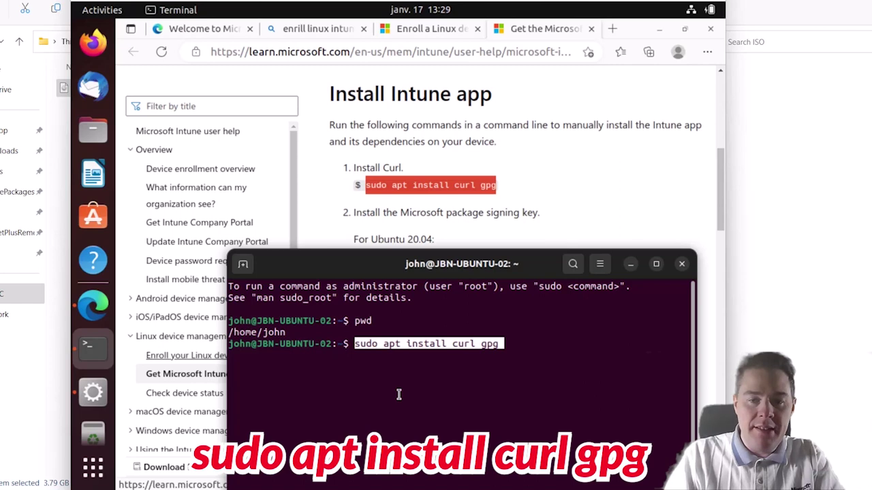
{"action": "key", "text": "Return"}
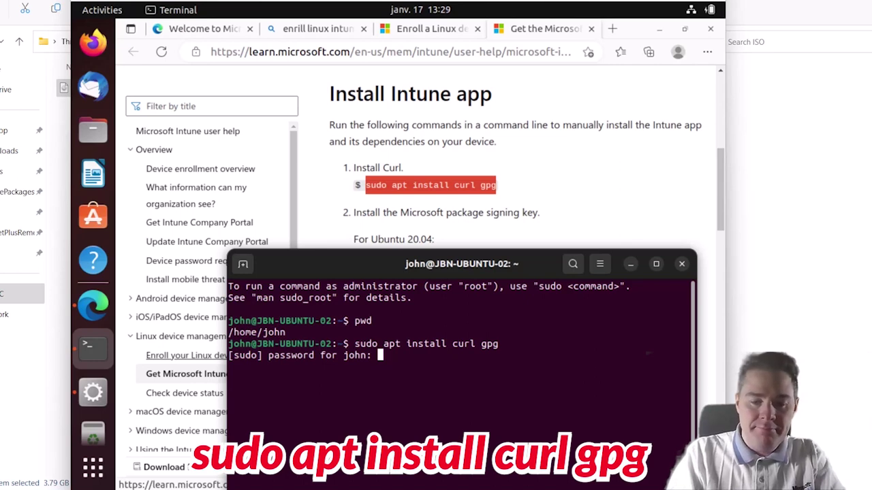
- Enter the sudo password and answer y to install curl
{"action": "key", "text": "Return"}
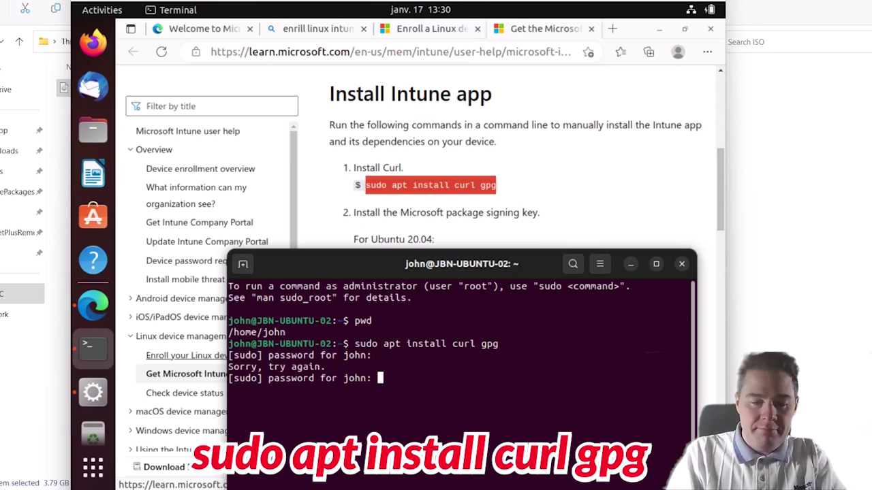
{"action": "key", "text": "Return"}
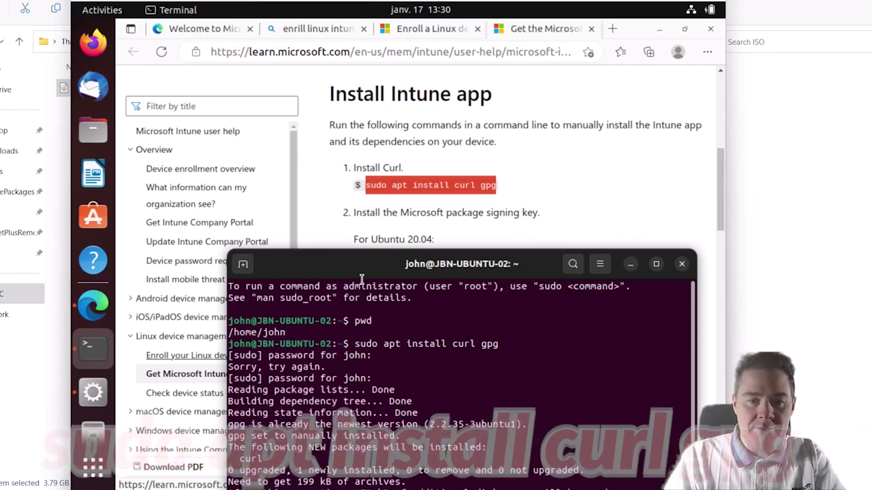
{"action": "left_click_drag", "start_coordinate": [364, 264], "coordinate": [348, 216]}
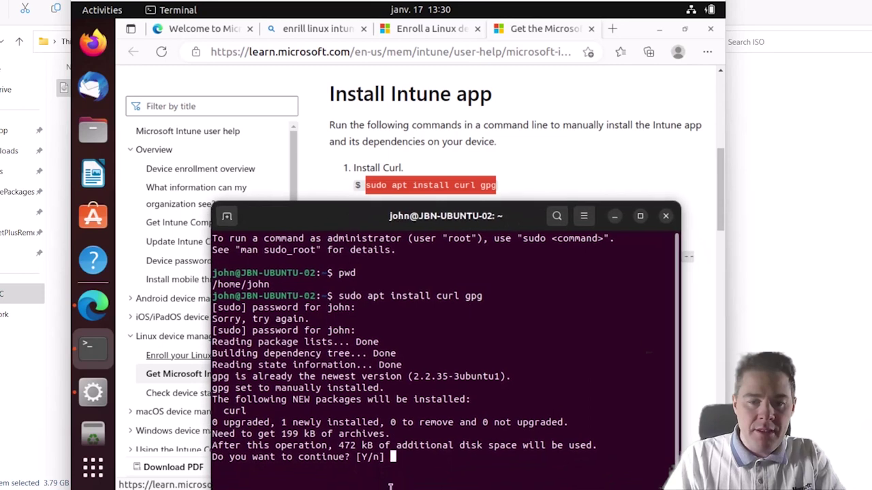
{"action": "type", "text": "y"}
{"action": "key", "text": "Return"}
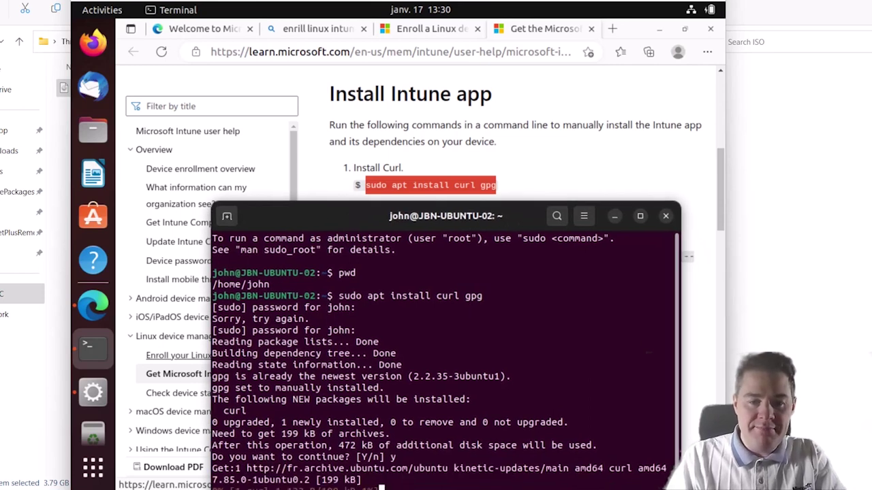
{"action": "left_click_drag", "start_coordinate": [345, 217], "coordinate": [259, 114]}
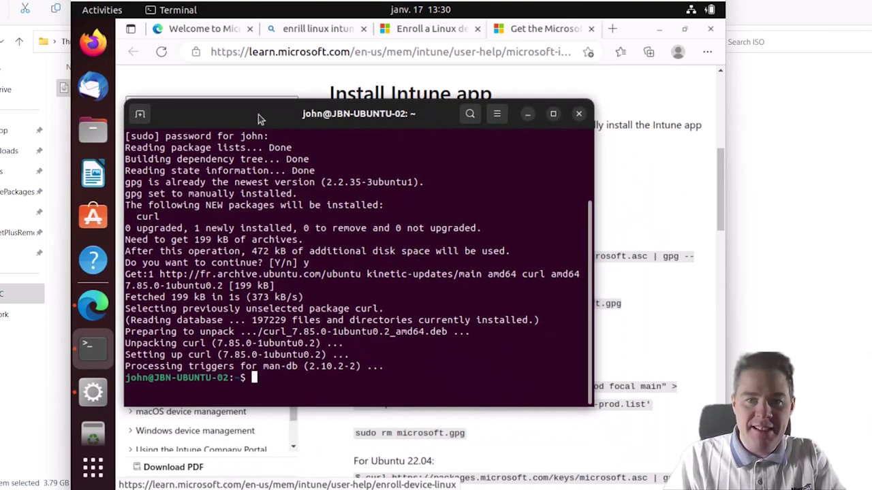
{"action": "left_click", "coordinate": [718, 170]}
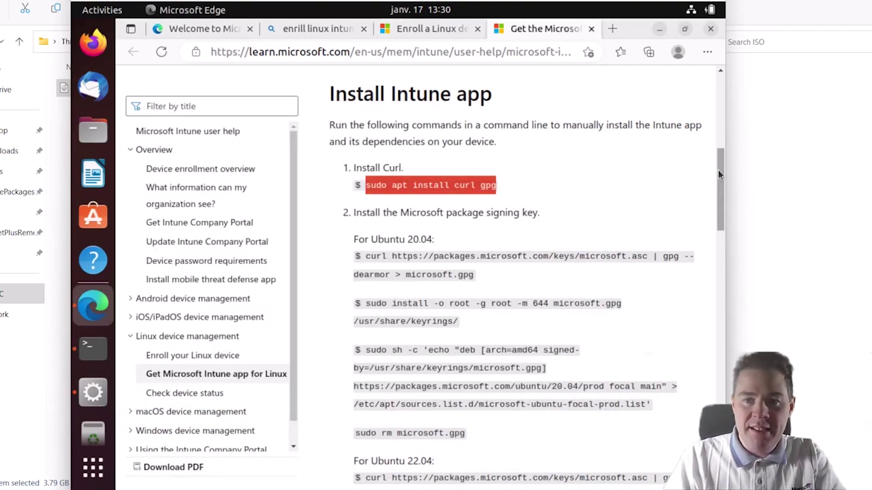
- Select the Ubuntu 22.04 curl … microsoft.gpg signing-key download command on the Intune Linux guide
{"action": "left_click_drag", "start_coordinate": [722, 181], "coordinate": [722, 140]}
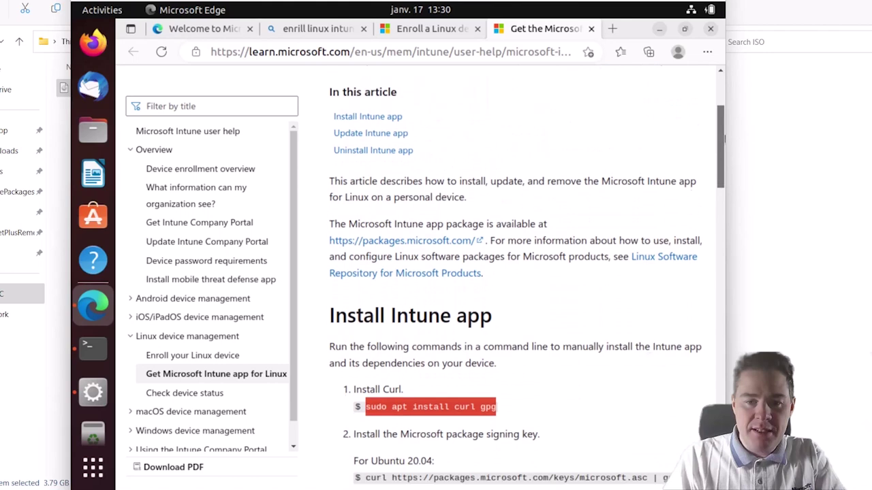
{"action": "left_click", "coordinate": [93, 348]}
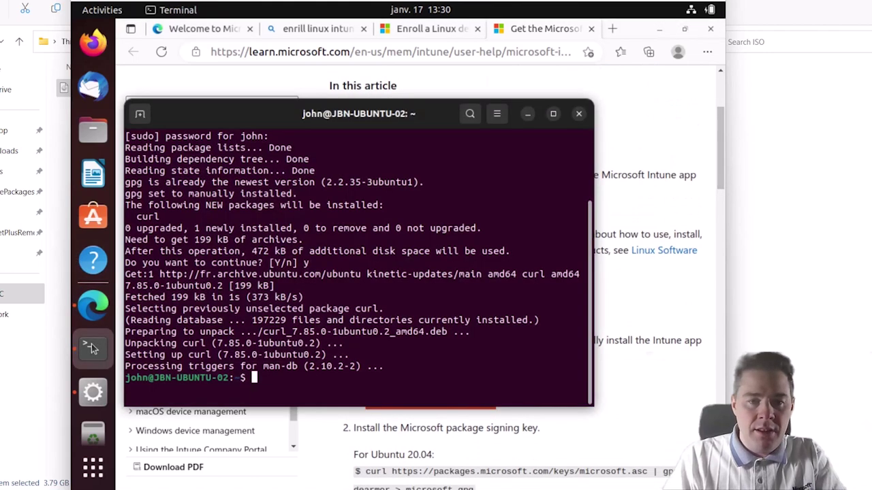
{"action": "left_click_drag", "start_coordinate": [338, 113], "coordinate": [334, 71]}
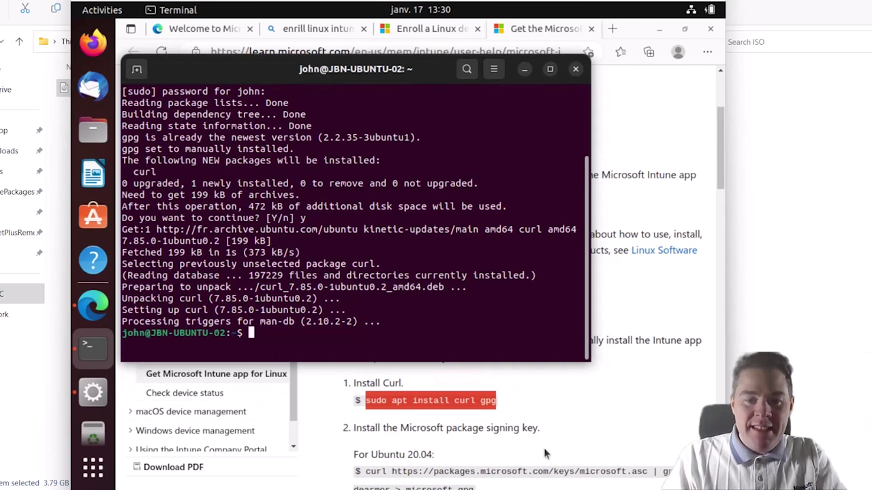
{"action": "left_click_drag", "start_coordinate": [715, 175], "coordinate": [723, 232]}
{"action": "scroll", "coordinate": [611, 255], "scroll_direction": "down", "scroll_amount": 3}
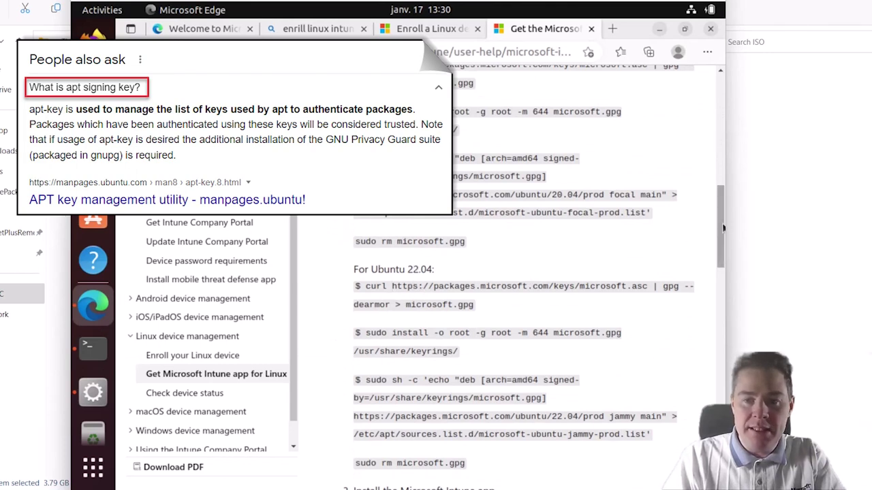
{"action": "left_click_drag", "start_coordinate": [720, 225], "coordinate": [720, 233]}
{"action": "scroll", "coordinate": [719, 235], "scroll_direction": "up", "scroll_amount": 5}
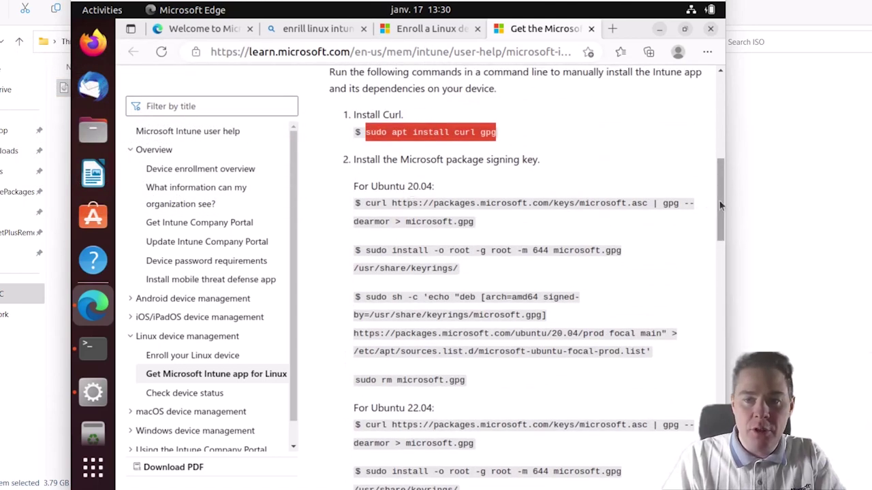
{"action": "left_click_drag", "start_coordinate": [719, 201], "coordinate": [720, 250]}
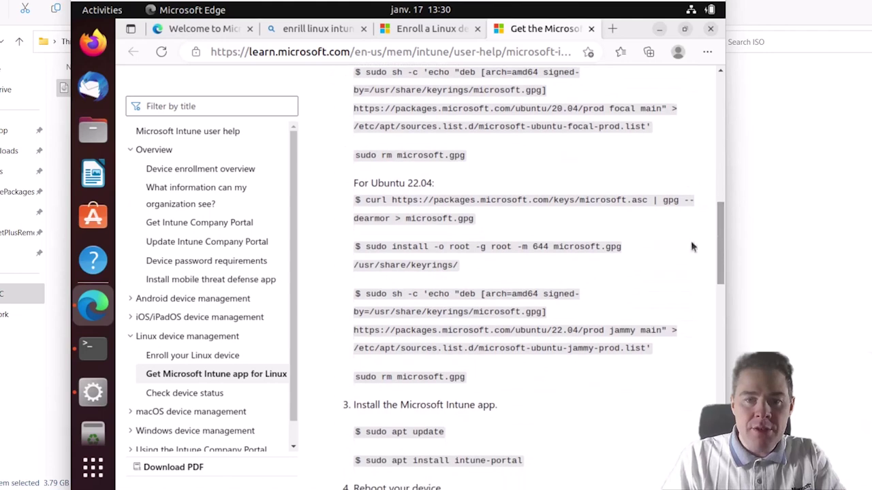
{"action": "left_click_drag", "start_coordinate": [473, 220], "coordinate": [368, 202]}
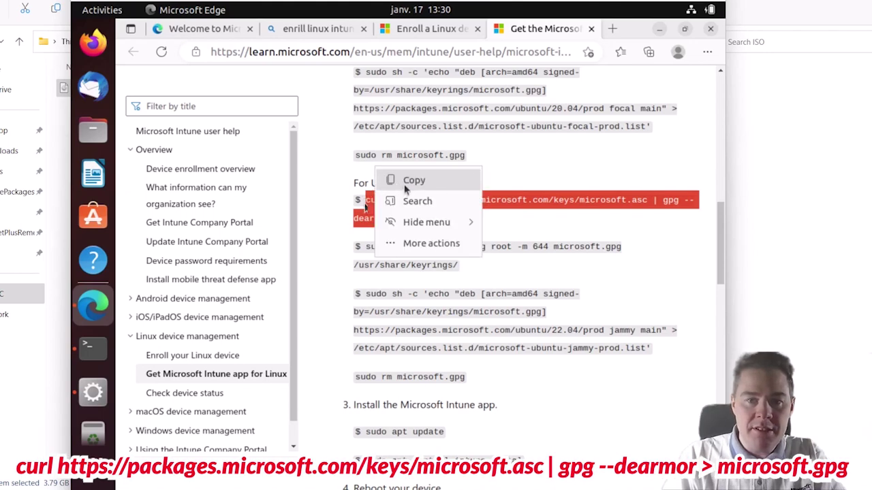
- Run the copied curl command in Terminal to save Microsoft's signing key as microsoft.gpg
{"action": "left_click", "coordinate": [406, 183]}
{"action": "left_click", "coordinate": [94, 354]}
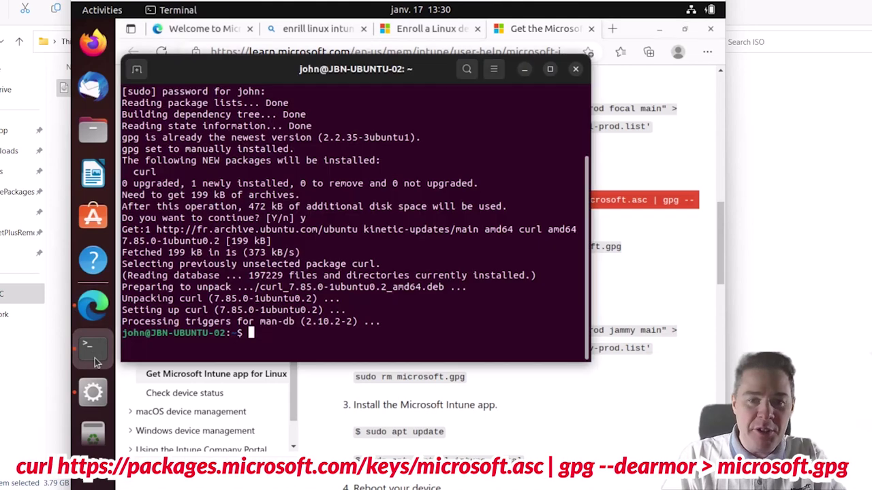
{"action": "right_click", "coordinate": [286, 343]}
{"action": "left_click", "coordinate": [316, 381]}
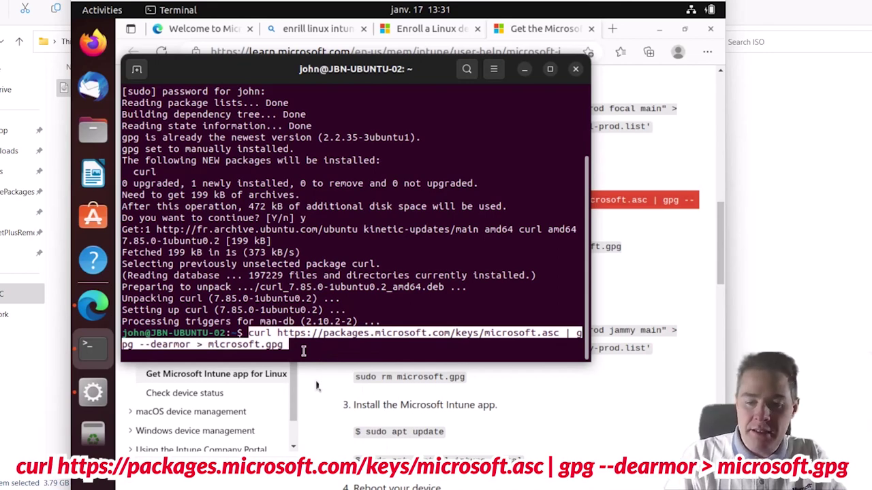
{"action": "key", "text": "Return"}
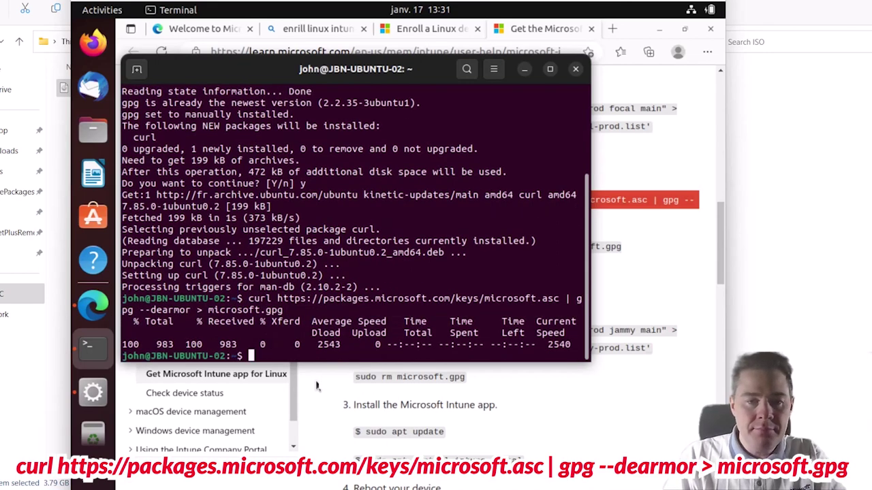
- Select the sudo install … /usr/share/keyrings/ command on the Intune guide
{"action": "left_click", "coordinate": [633, 248]}
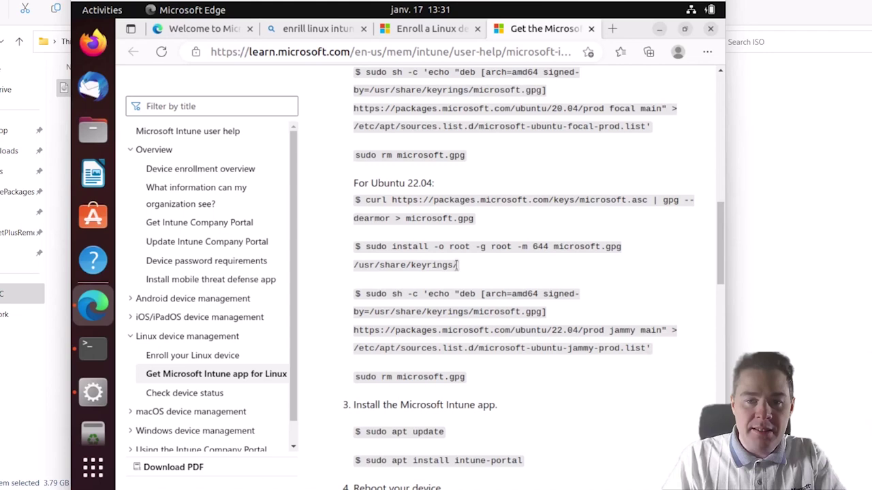
{"action": "left_click_drag", "start_coordinate": [457, 264], "coordinate": [364, 249]}
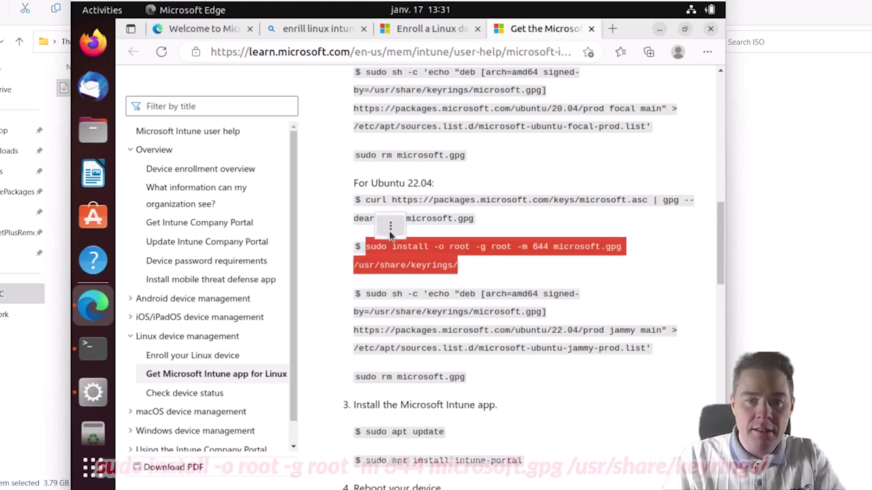
{"action": "left_click", "coordinate": [390, 226]}
- Run the command installing microsoft.gpg into /usr/share/keyrings in Terminal
{"action": "left_click", "coordinate": [411, 227]}
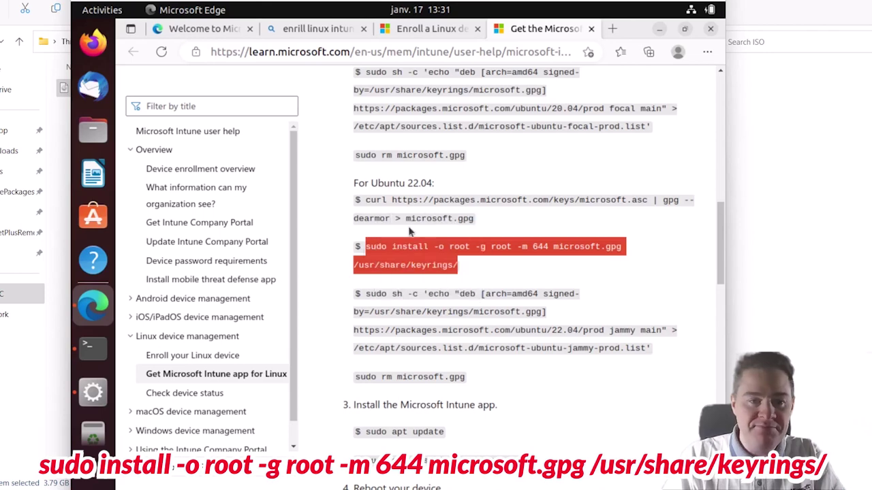
{"action": "left_click", "coordinate": [95, 349]}
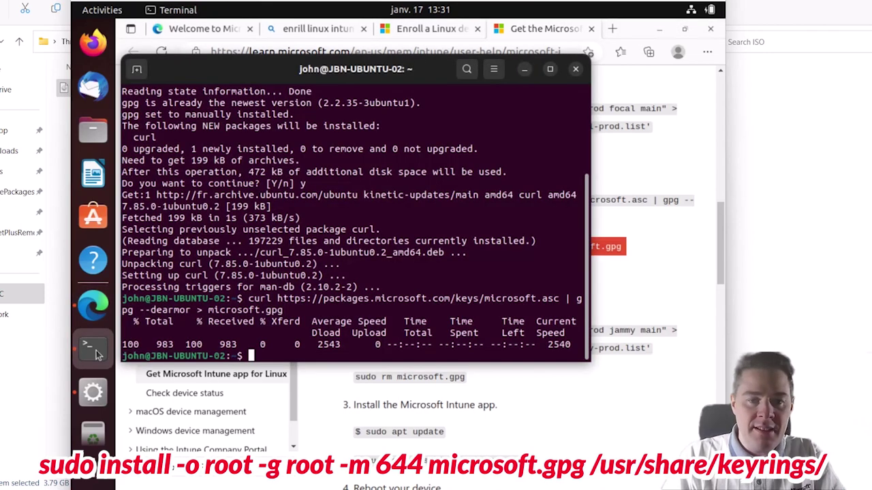
{"action": "right_click", "coordinate": [252, 356]}
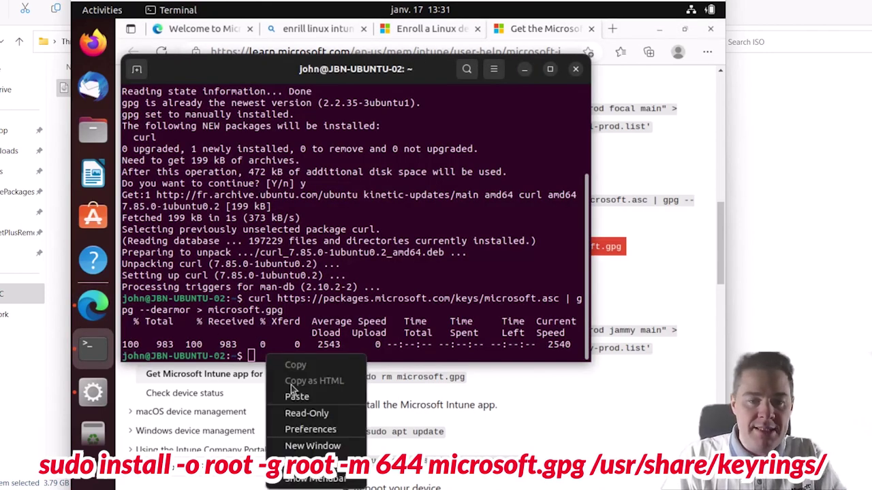
{"action": "left_click", "coordinate": [296, 397]}
{"action": "key", "text": "Return"}
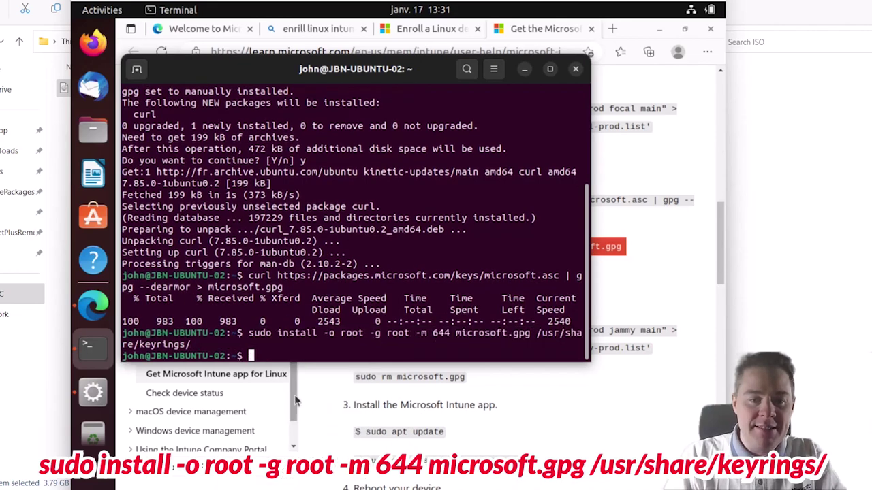
- Add Microsoft's jammy repository to microsoft-ubuntu-jammy-prod.list using the guide's command
{"action": "left_click", "coordinate": [676, 269]}
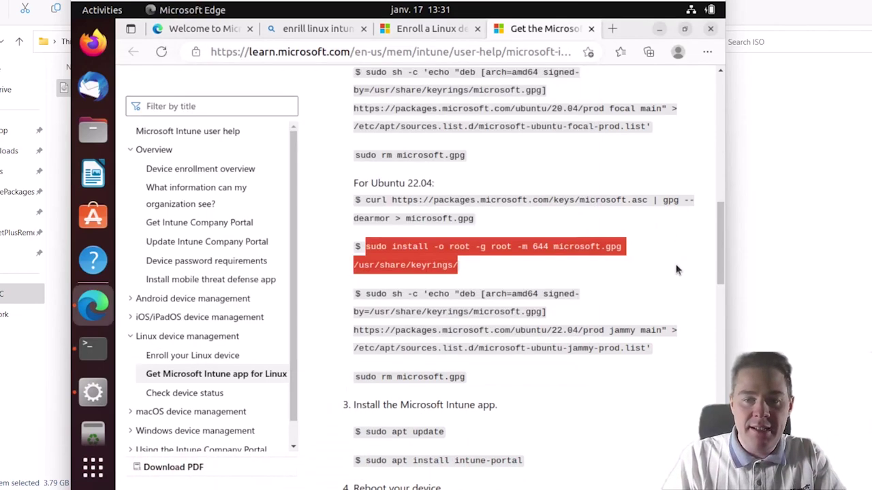
{"action": "left_click", "coordinate": [676, 269]}
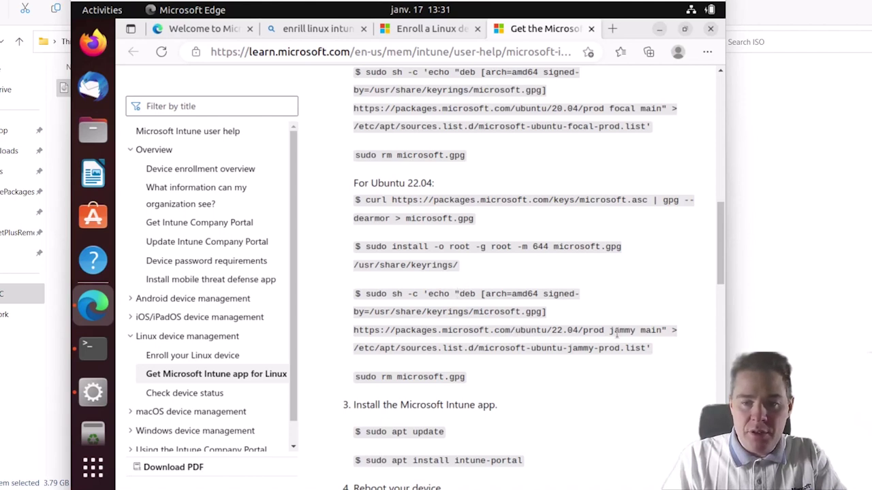
{"action": "left_click_drag", "start_coordinate": [650, 348], "coordinate": [365, 294]}
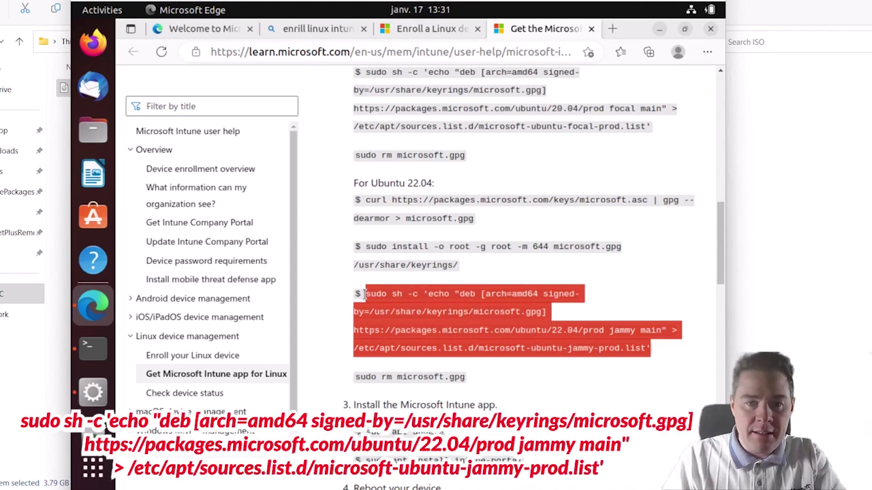
{"action": "right_click", "coordinate": [390, 272]}
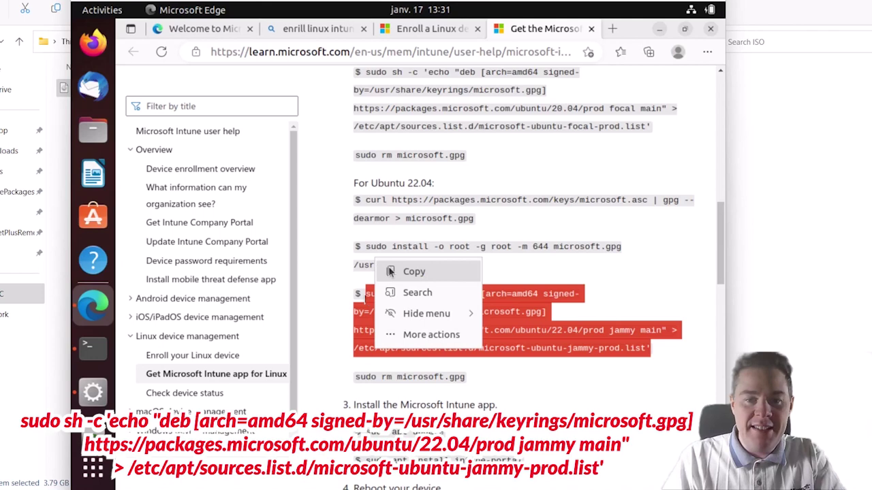
{"action": "left_click", "coordinate": [414, 272]}
{"action": "left_click", "coordinate": [93, 348]}
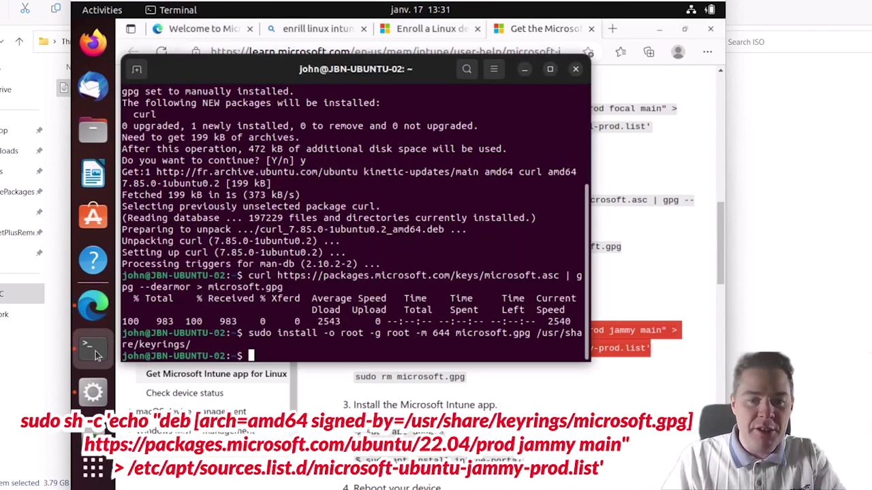
{"action": "right_click", "coordinate": [272, 354]}
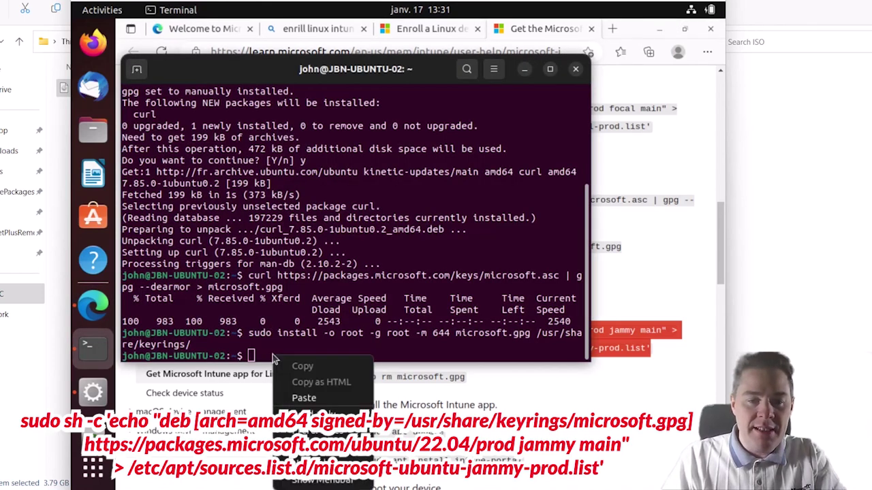
{"action": "left_click", "coordinate": [304, 397]}
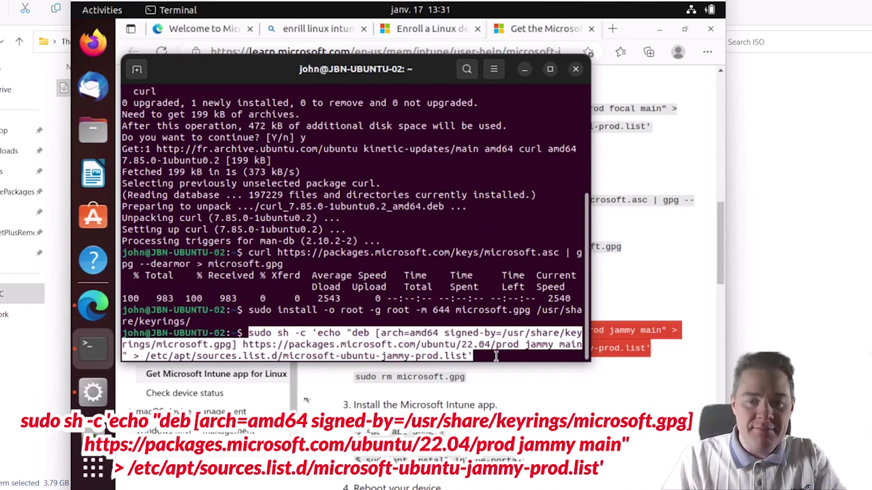
{"action": "key", "text": "Return"}
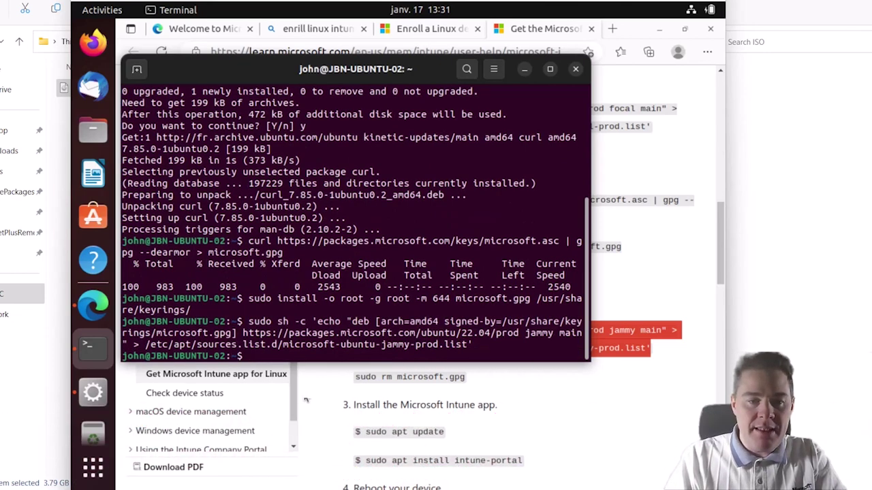
{"action": "left_click", "coordinate": [618, 386]}
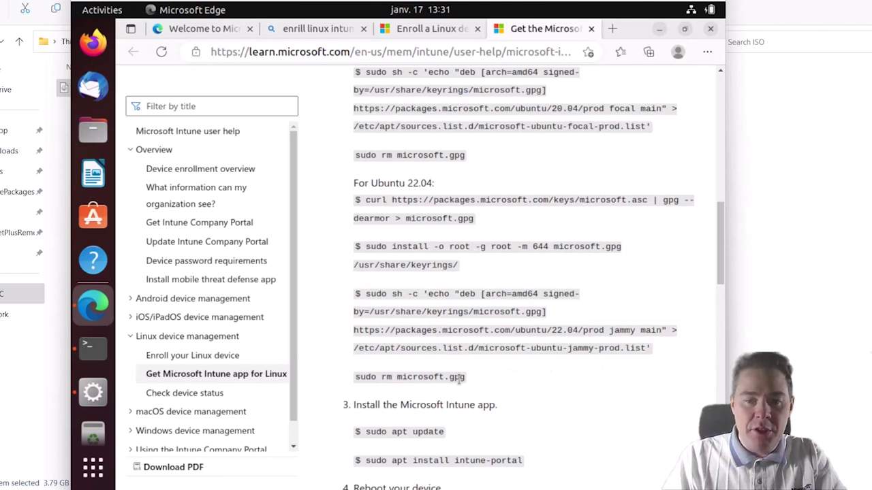
- Delete the temporary key file with 'sudo rm microsoft.gpg' in Terminal
{"action": "left_click_drag", "start_coordinate": [467, 385], "coordinate": [355, 383]}
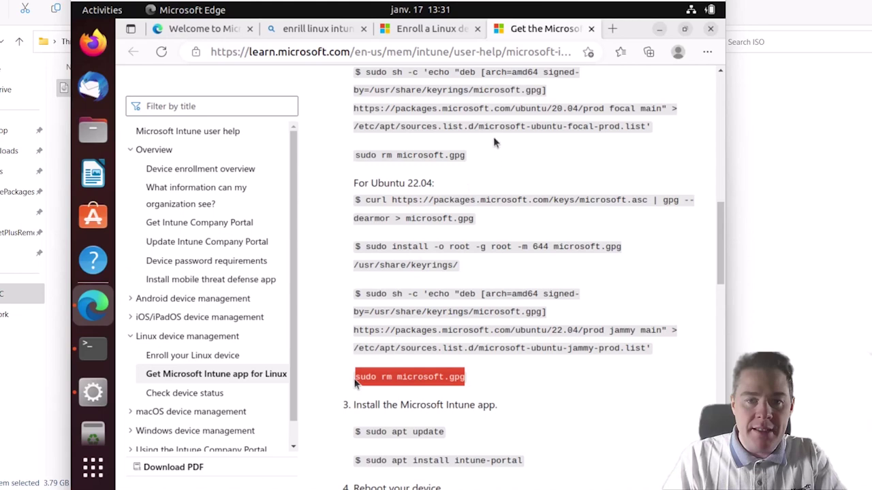
{"action": "right_click", "coordinate": [440, 377]}
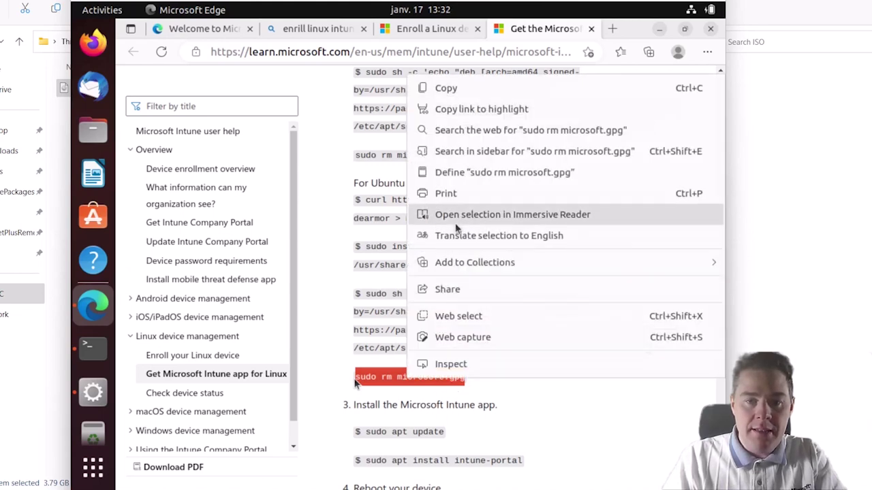
{"action": "left_click", "coordinate": [451, 87]}
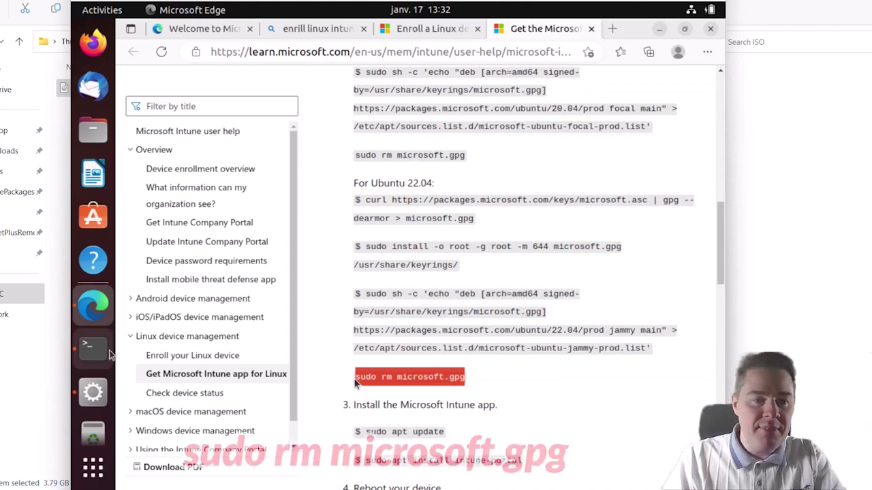
{"action": "key", "text": "alt+Tab"}
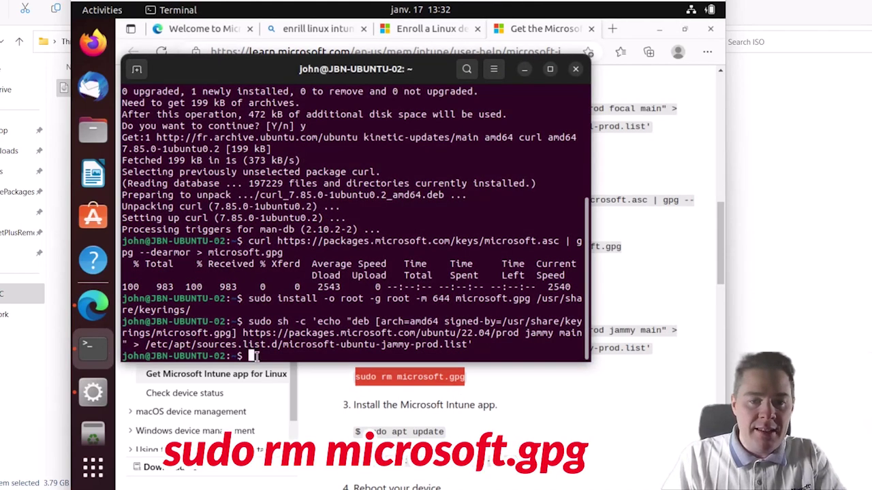
{"action": "right_click", "coordinate": [256, 355]}
{"action": "left_click", "coordinate": [289, 266]}
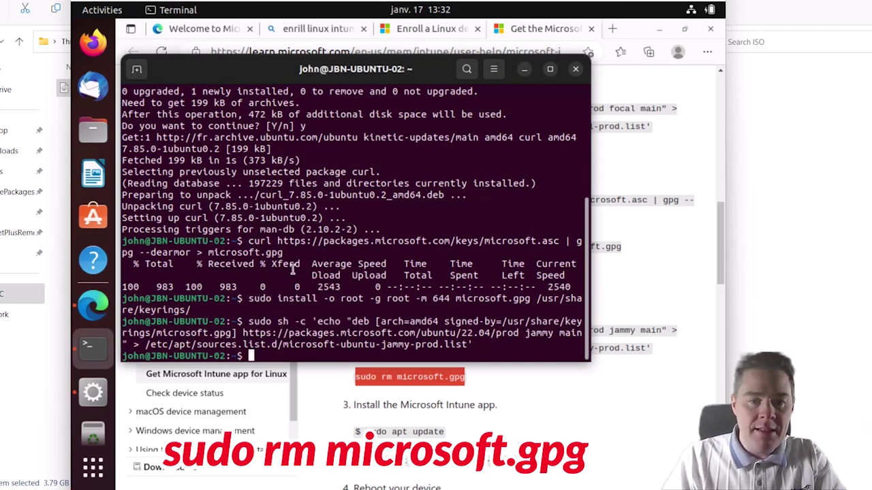
{"action": "key", "text": "Return"}
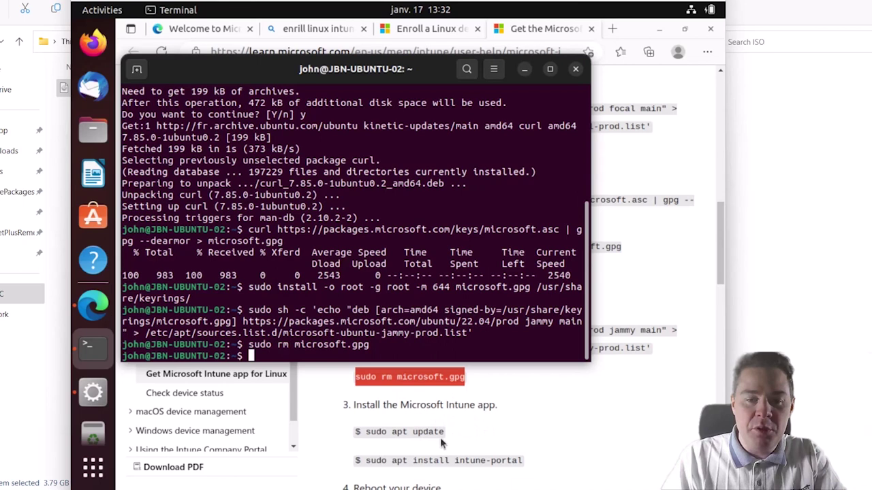
- Refresh the package lists with 'sudo apt update' in Terminal
{"action": "left_click", "coordinate": [444, 435]}
{"action": "left_click_drag", "start_coordinate": [443, 432], "coordinate": [366, 436]}
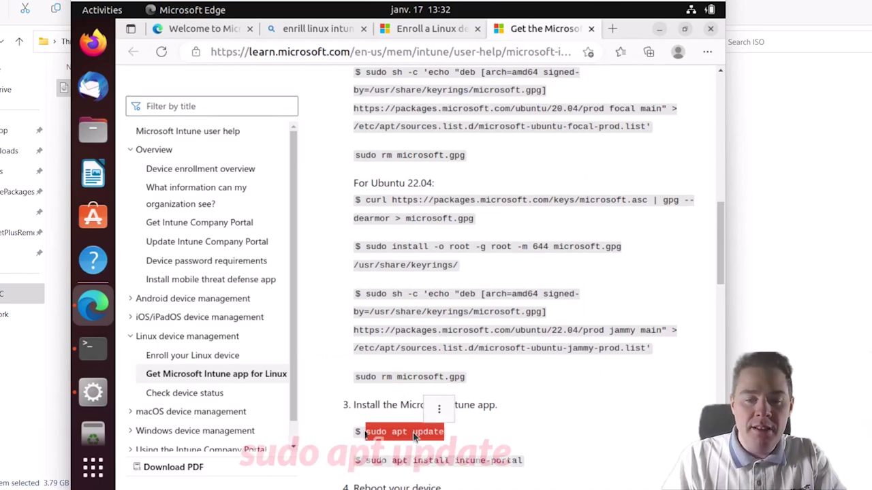
{"action": "left_click", "coordinate": [440, 410]}
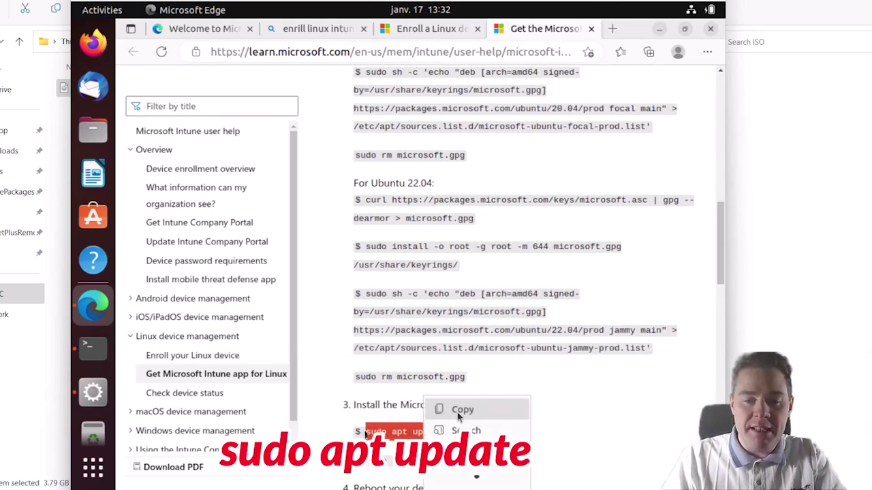
{"action": "left_click", "coordinate": [458, 411]}
{"action": "left_click", "coordinate": [88, 358]}
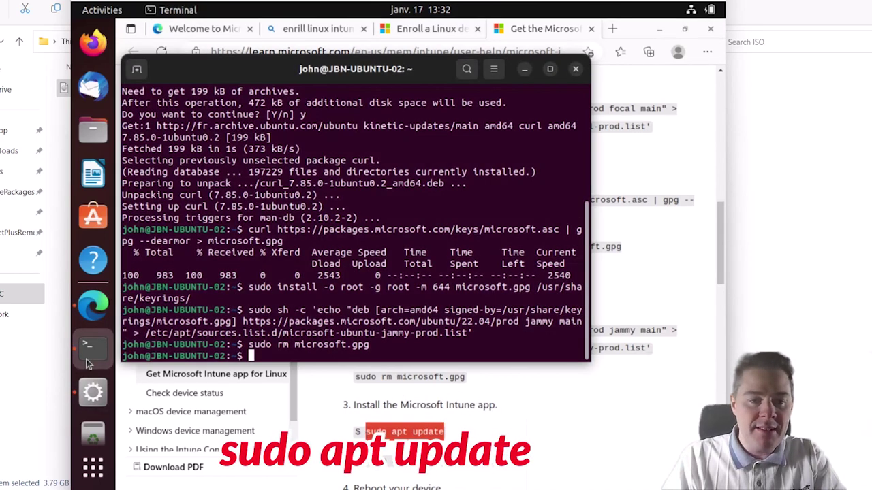
{"action": "right_click", "coordinate": [267, 360]}
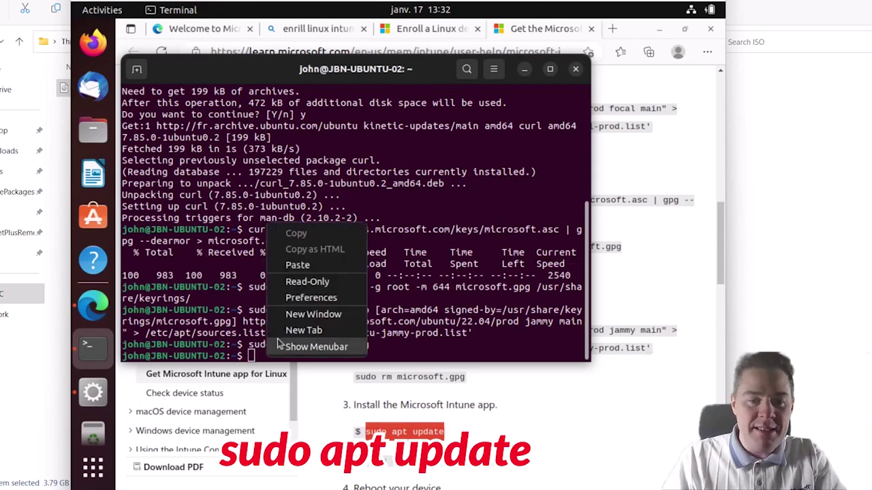
{"action": "left_click", "coordinate": [299, 265]}
{"action": "key", "text": "Return"}
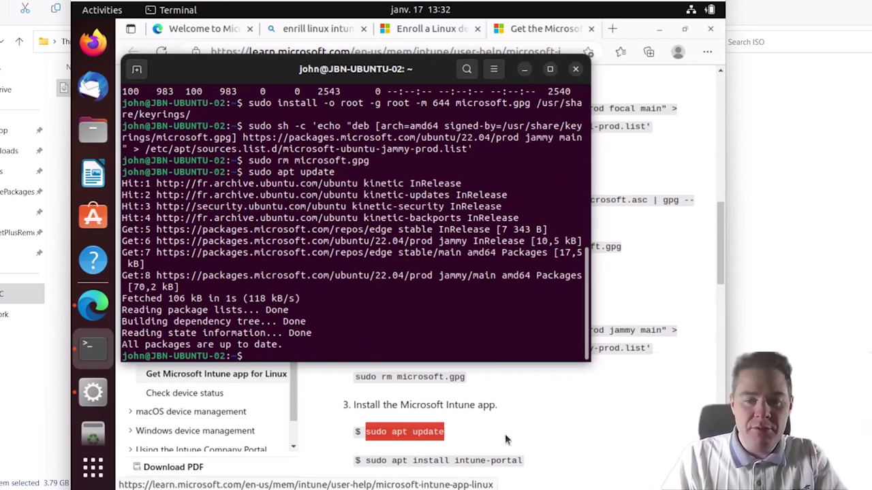
- Select the 'sudo apt install intune-portal' command on the Learn page
{"action": "left_click", "coordinate": [529, 462]}
{"action": "left_click_drag", "start_coordinate": [524, 461], "coordinate": [365, 461]}
{"action": "left_click", "coordinate": [394, 442]}
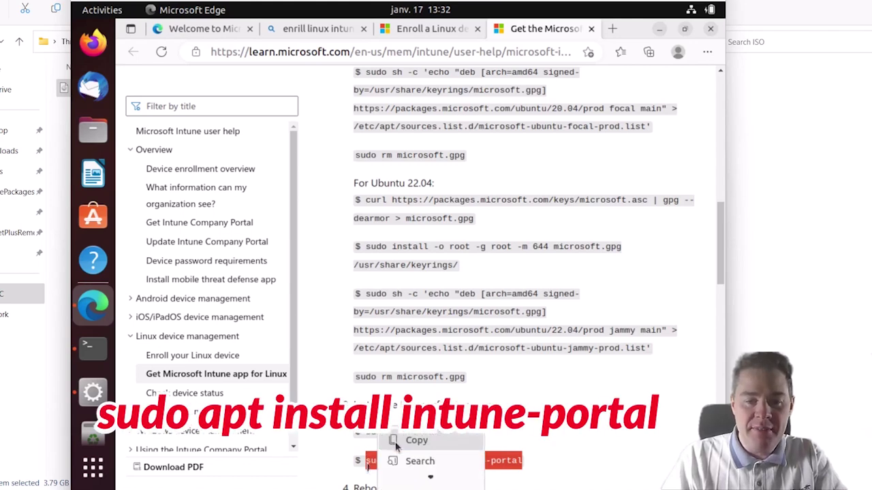
- Install intune-portal and its 14 extra packages, then show the applications overview
{"action": "left_click", "coordinate": [416, 441]}
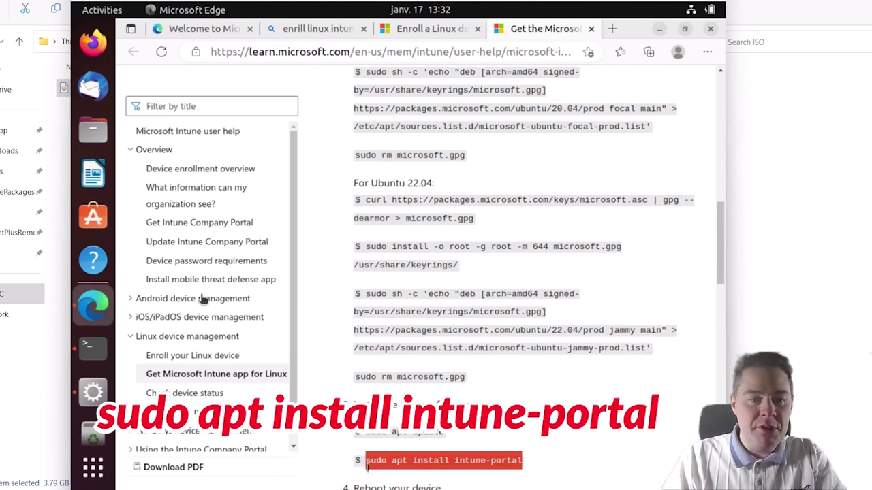
{"action": "left_click", "coordinate": [95, 349]}
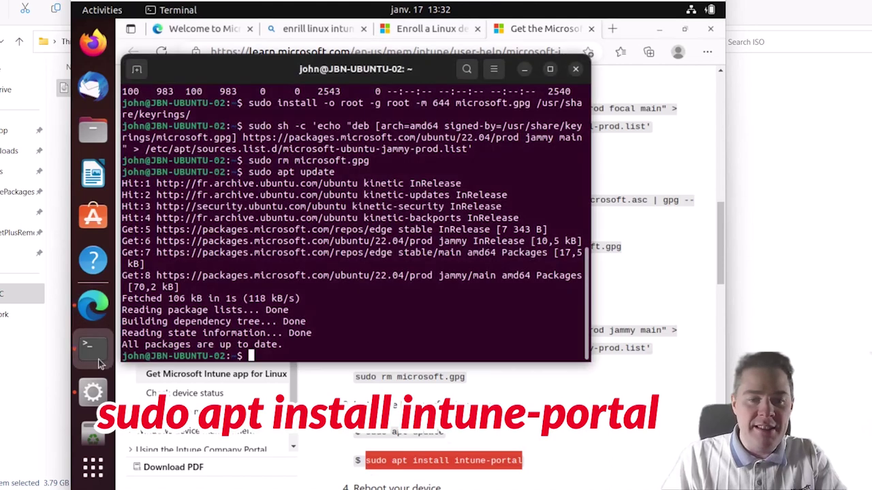
{"action": "right_click", "coordinate": [284, 356]}
{"action": "left_click", "coordinate": [333, 272]}
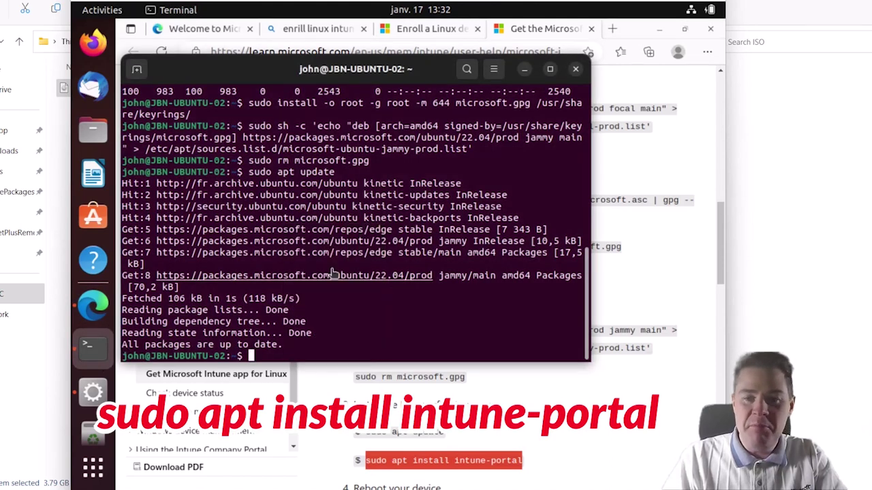
{"action": "key", "text": "Return"}
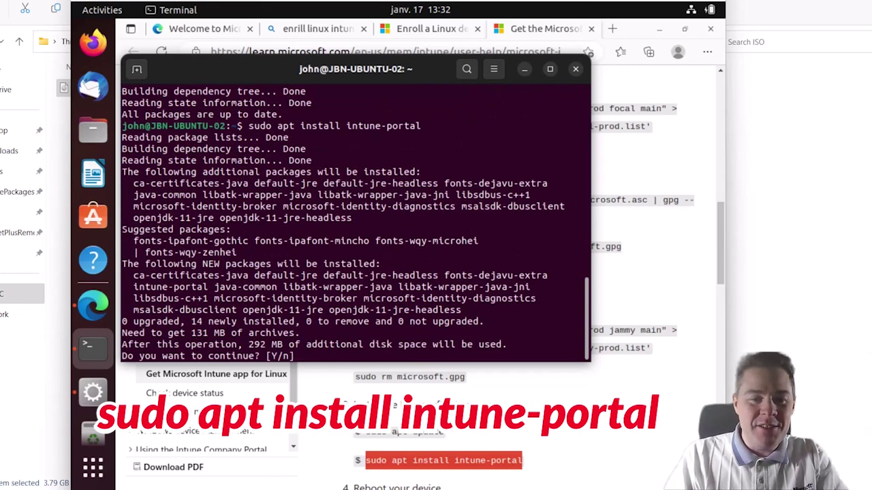
{"action": "type", "text": "y"}
{"action": "key", "text": "Return"}
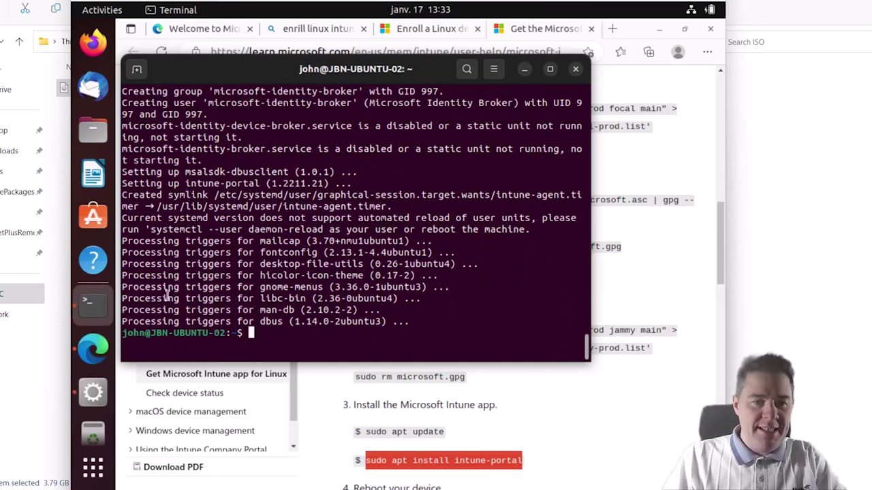
{"action": "left_click", "coordinate": [93, 468]}
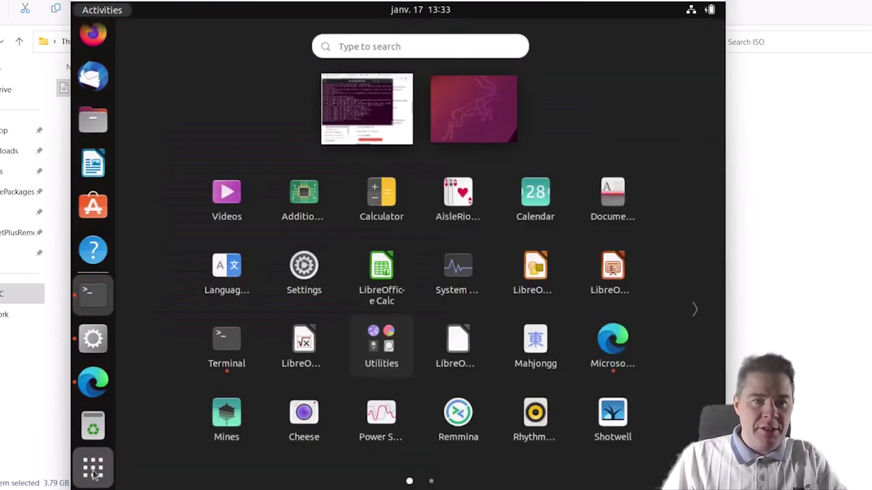
- Launch Microsoft Intune from the app grid and sign in with the work e-mail and password
{"action": "left_click", "coordinate": [693, 310]}
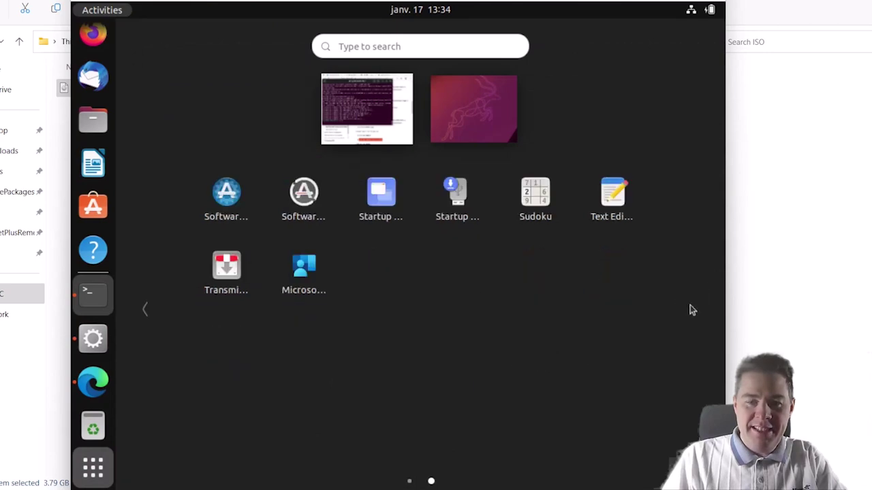
{"action": "left_click", "coordinate": [299, 276]}
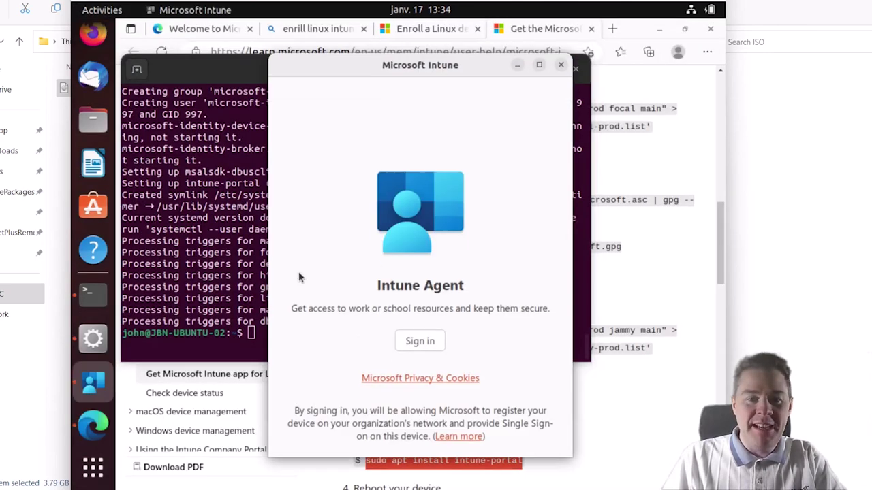
{"action": "left_click", "coordinate": [419, 342]}
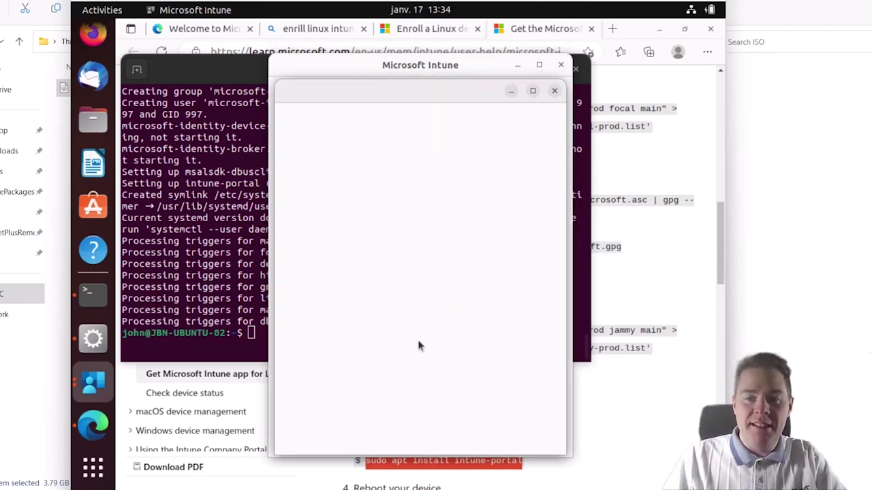
{"action": "left_click", "coordinate": [380, 207]}
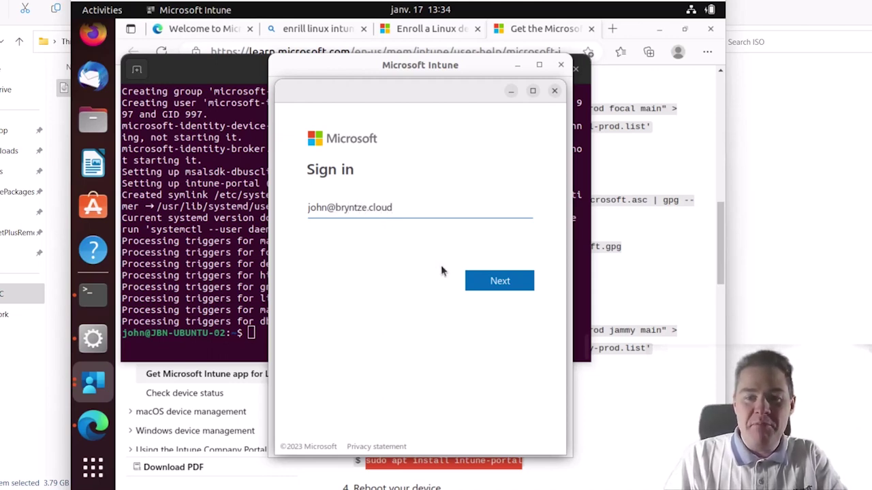
{"action": "left_click", "coordinate": [488, 285]}
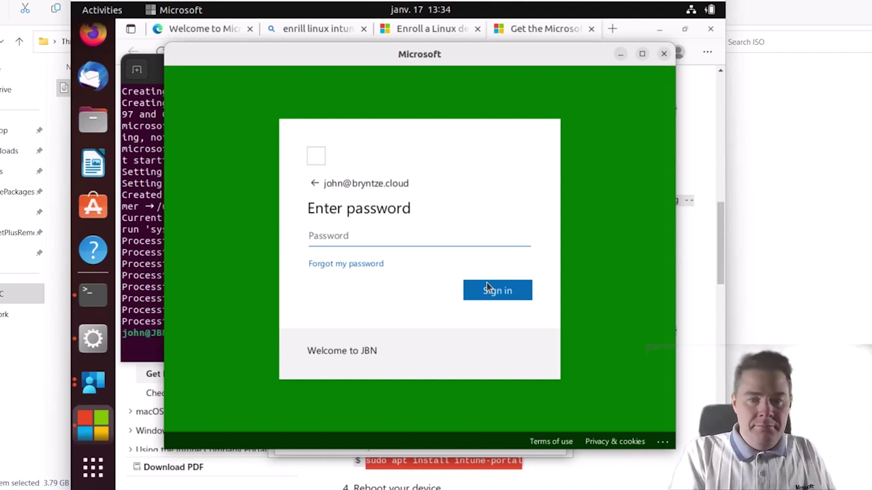
{"action": "left_click", "coordinate": [366, 239]}
{"action": "type", "text": "••"}
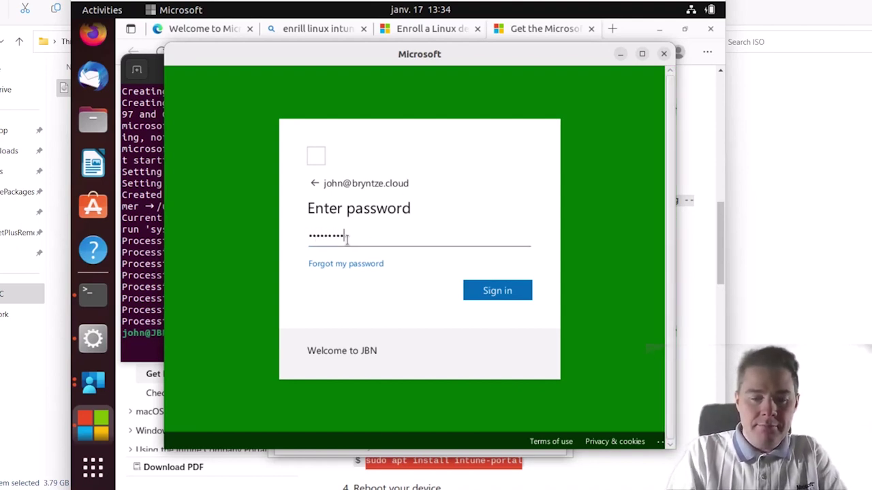
{"action": "type", "text": "•••"}
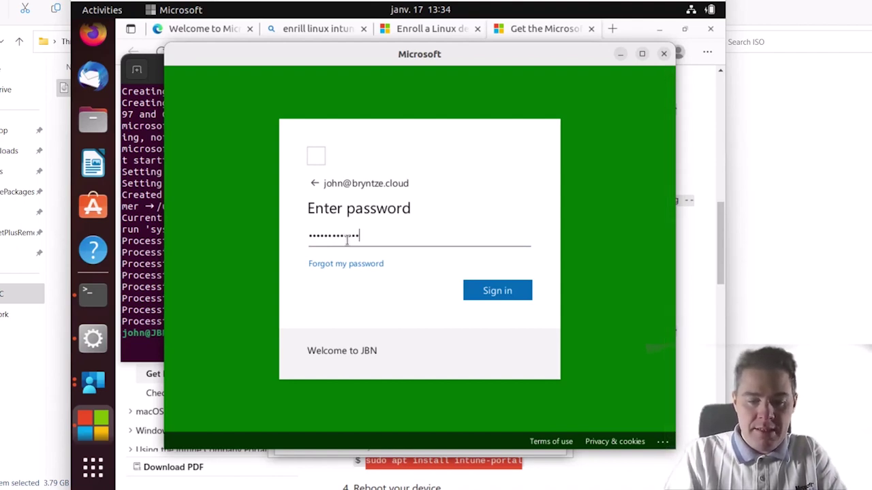
{"action": "key", "text": "Return"}
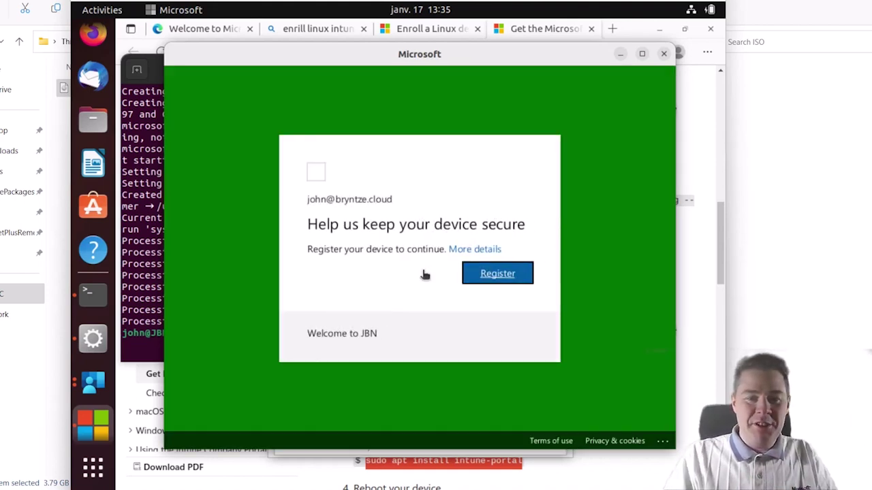
- Register this Ubuntu device from the 'Help us keep your device secure' page
{"action": "left_click", "coordinate": [499, 276]}
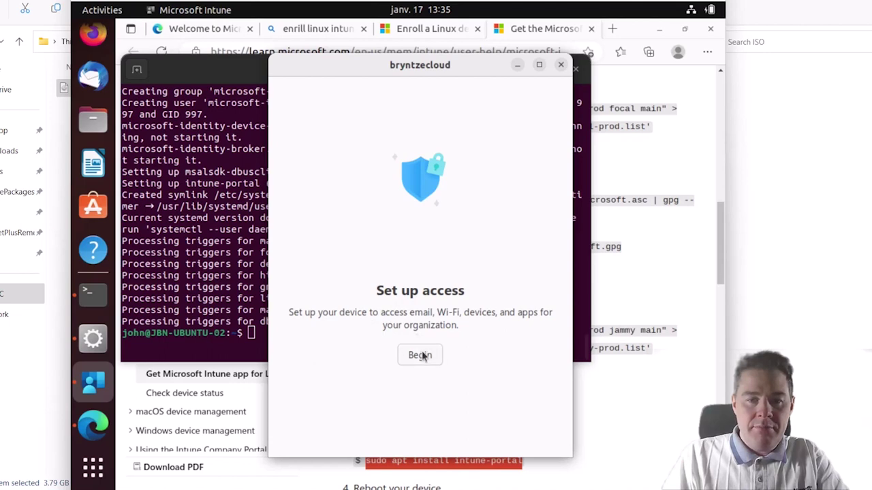
- Start device access setup and enrollment, then minimize Hyper-V Manager to show the ISO folder
{"action": "left_click", "coordinate": [421, 355]}
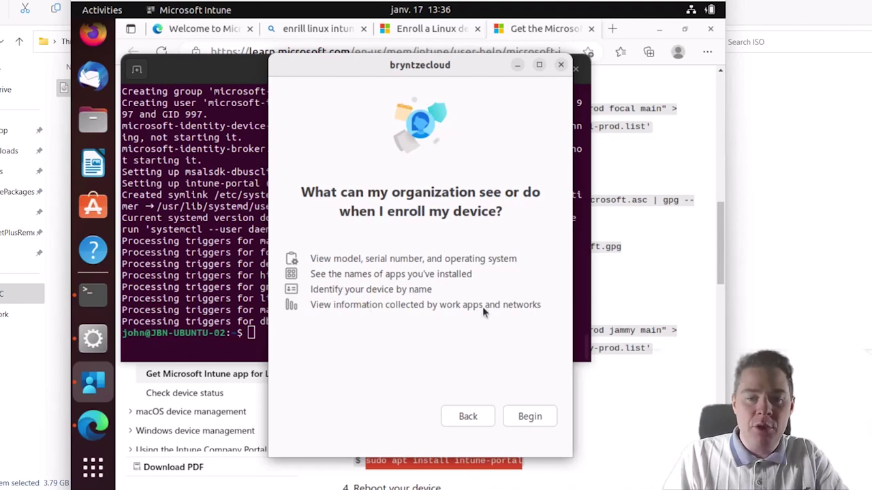
{"action": "left_click", "coordinate": [526, 417]}
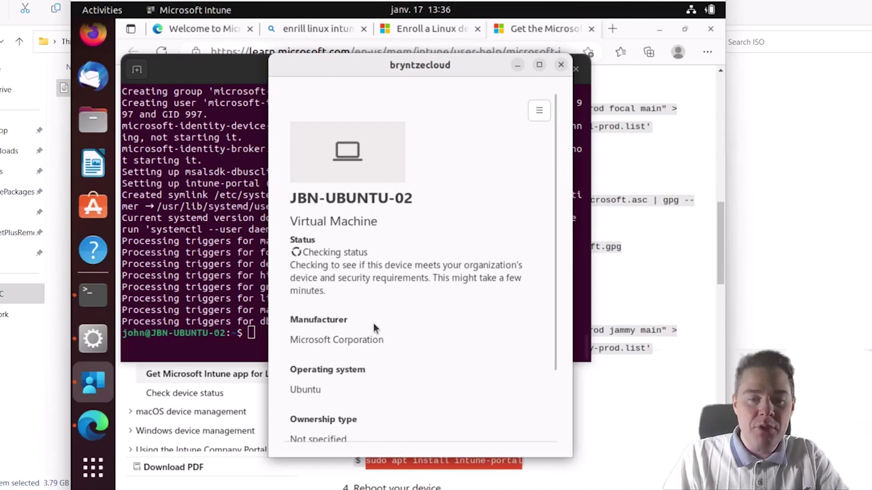
{"action": "scroll", "coordinate": [429, 362], "scroll_direction": "down", "scroll_amount": 2}
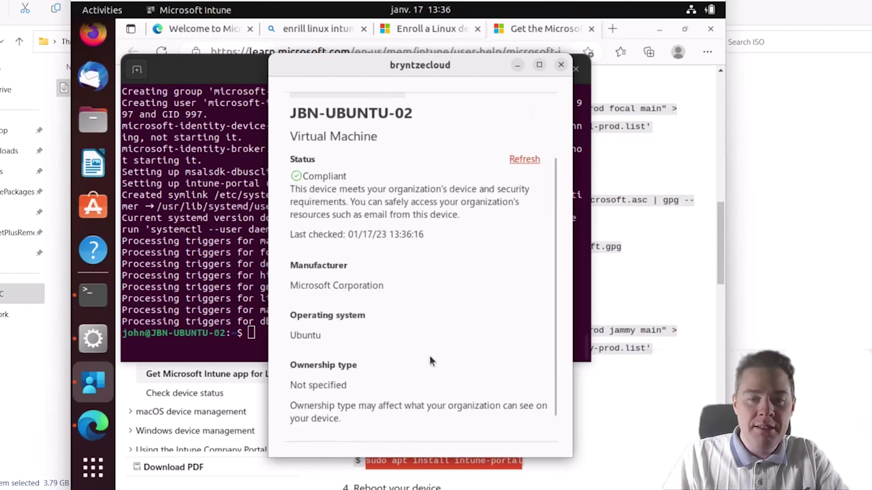
{"action": "scroll", "coordinate": [430, 362], "scroll_direction": "down", "scroll_amount": 1}
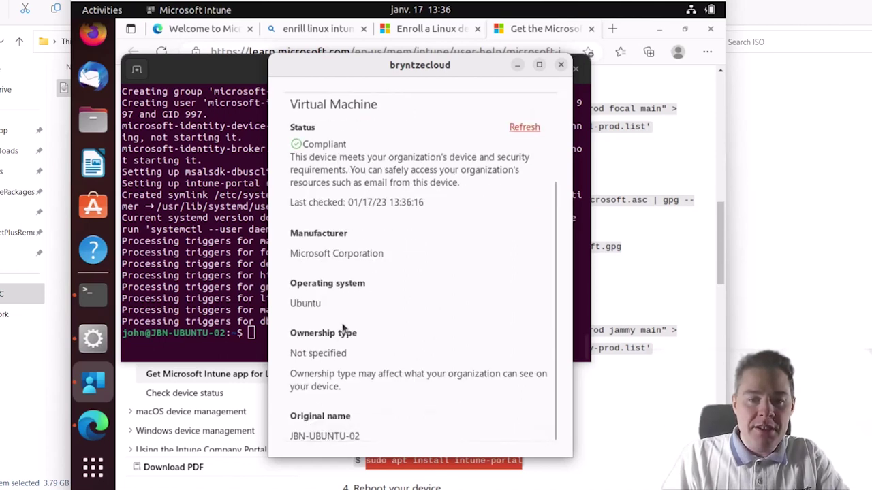
{"action": "scroll", "coordinate": [415, 363], "scroll_direction": "up", "scroll_amount": 3}
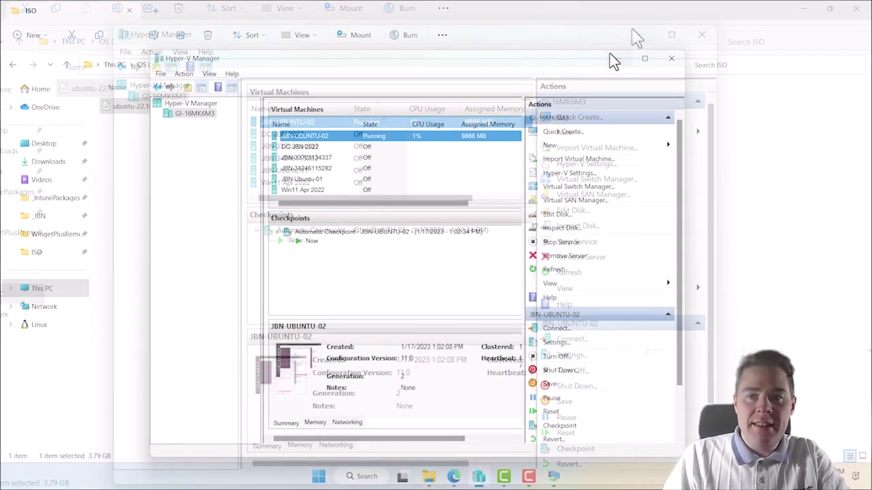
{"action": "left_click", "coordinate": [617, 59]}
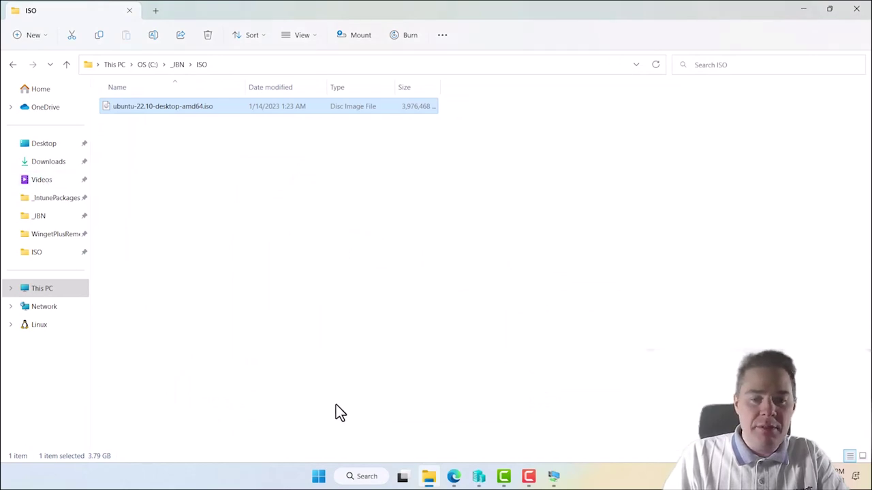
- Refresh Devices > All devices in Endpoint Manager, showing JBN-Ubuntu-01 as Not Compliant
{"action": "left_click", "coordinate": [454, 476]}
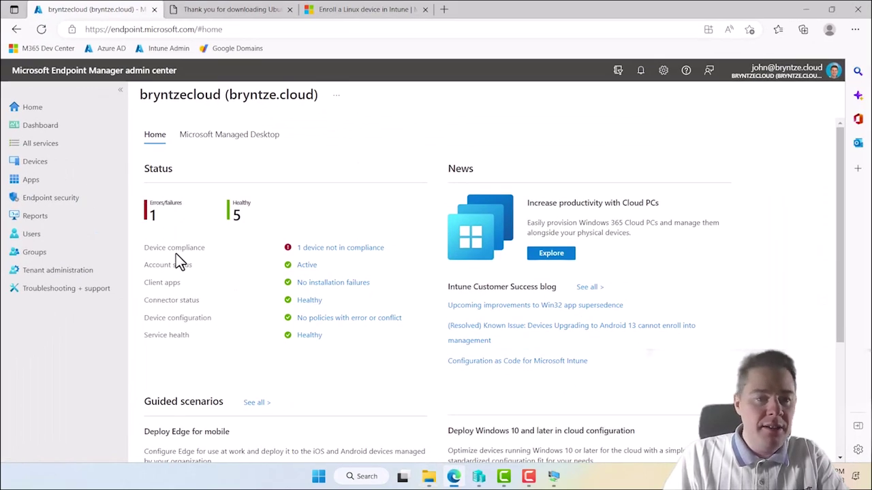
{"action": "left_click", "coordinate": [38, 165]}
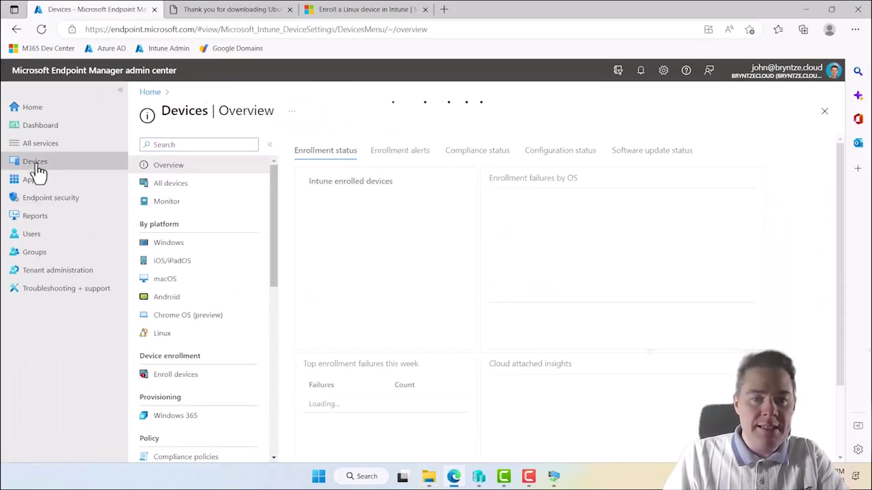
{"action": "left_click", "coordinate": [164, 190]}
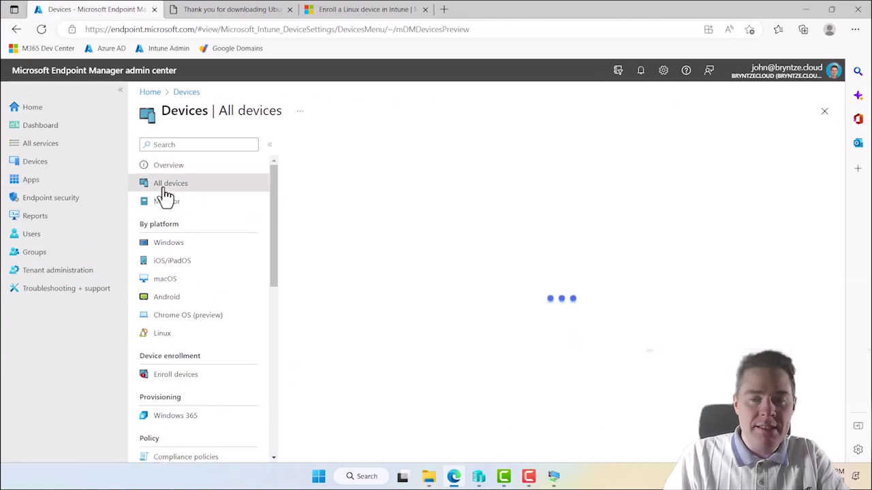
{"action": "left_click", "coordinate": [317, 149]}
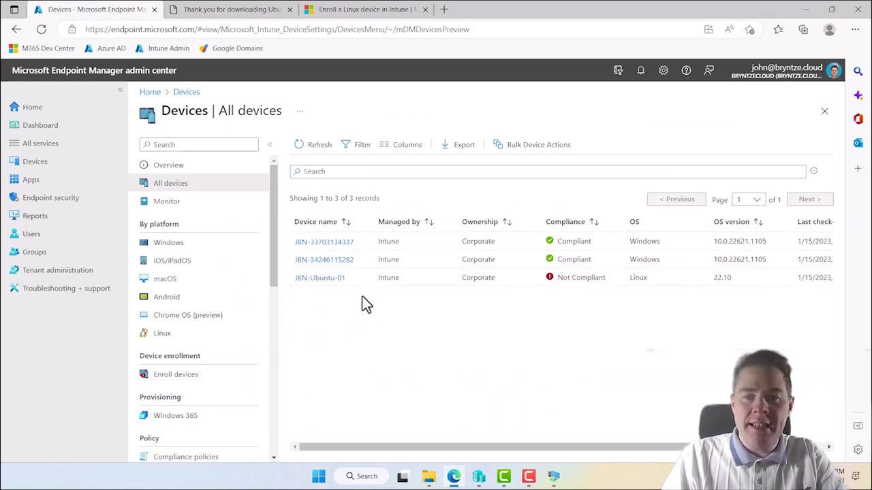
{"action": "left_click", "coordinate": [361, 14]}
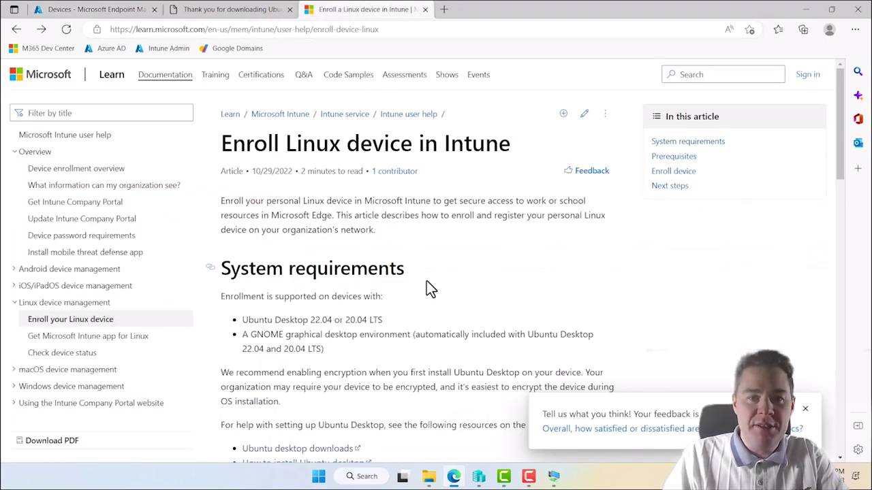
- Open 'Get the Microsoft Intune app for Linux' in a new tab, review to Reboot, return to the VM
{"action": "scroll", "coordinate": [429, 286], "scroll_direction": "down", "scroll_amount": 1}
{"action": "scroll", "coordinate": [429, 287], "scroll_direction": "down", "scroll_amount": 5}
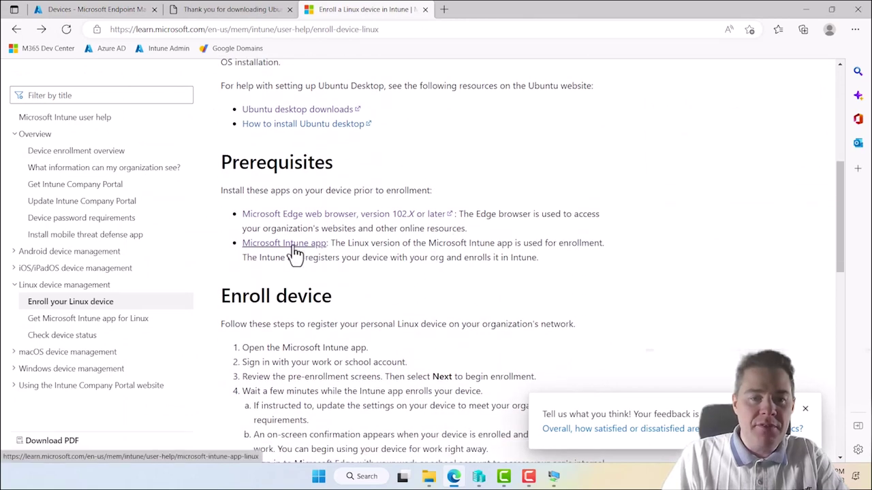
{"action": "right_click", "coordinate": [299, 248]}
{"action": "left_click", "coordinate": [325, 257]}
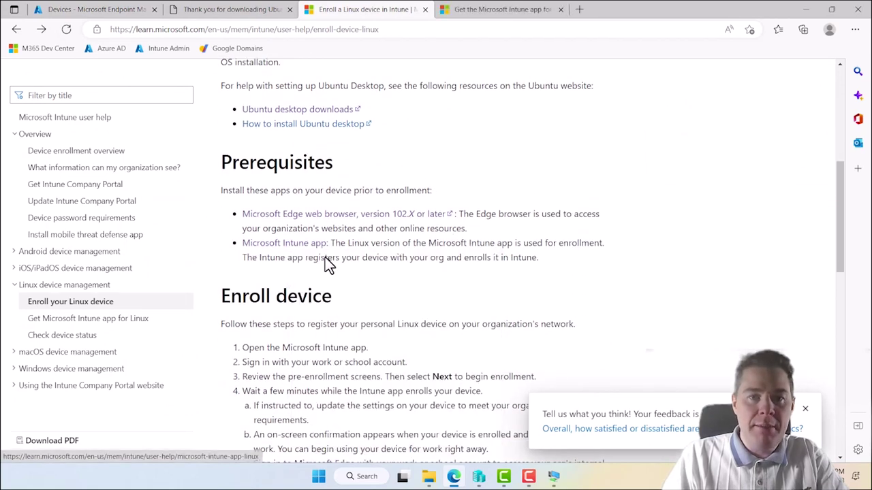
{"action": "left_click", "coordinate": [477, 13]}
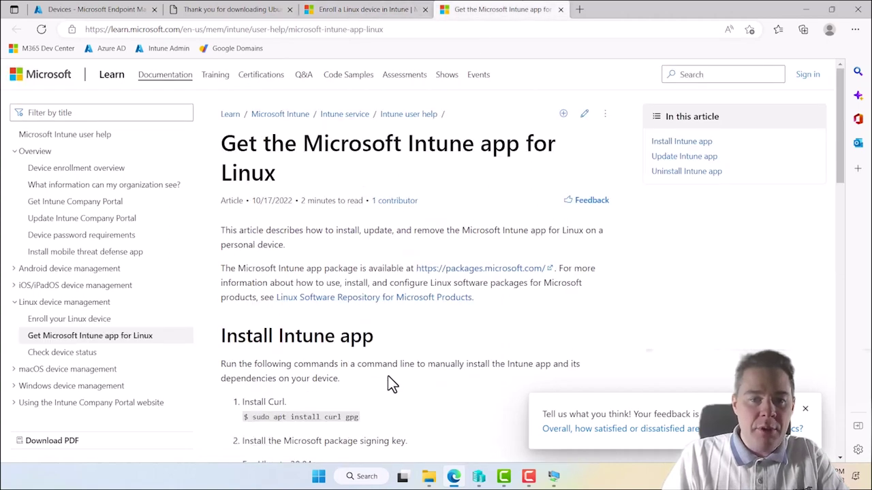
{"action": "scroll", "coordinate": [390, 383], "scroll_direction": "down", "scroll_amount": 5}
{"action": "scroll", "coordinate": [386, 394], "scroll_direction": "down", "scroll_amount": 5}
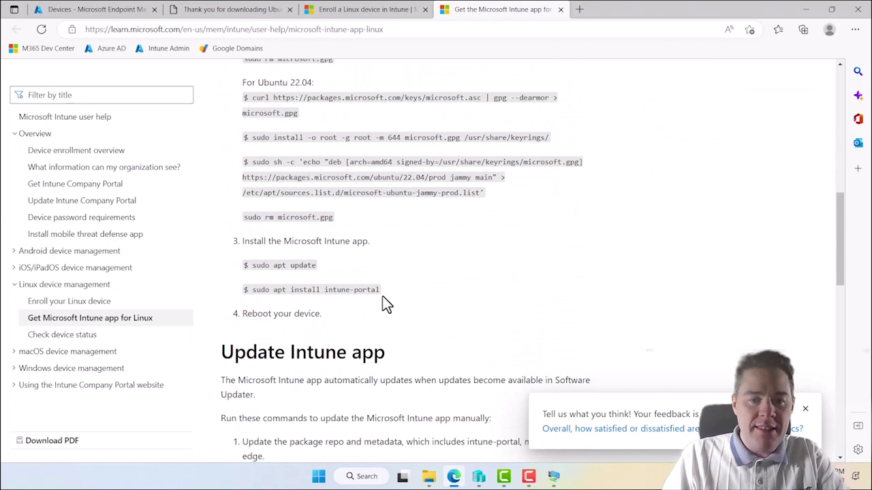
{"action": "left_click_drag", "start_coordinate": [323, 315], "coordinate": [244, 315]}
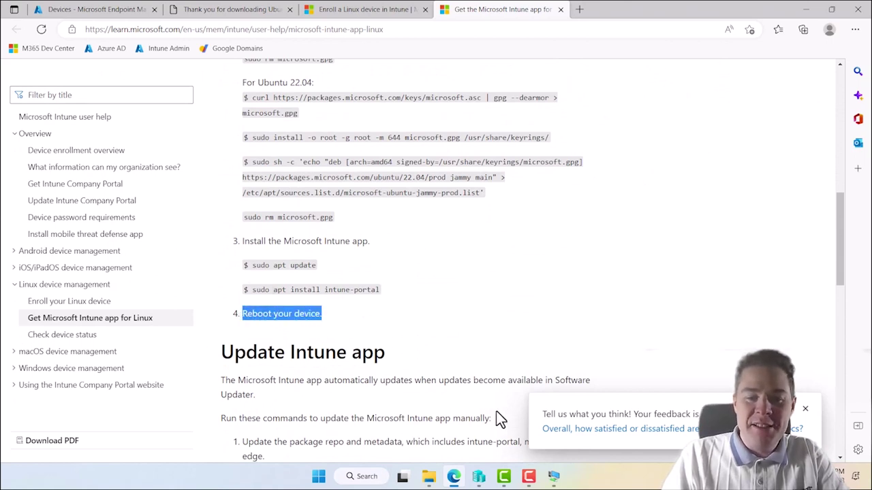
{"action": "left_click", "coordinate": [553, 476]}
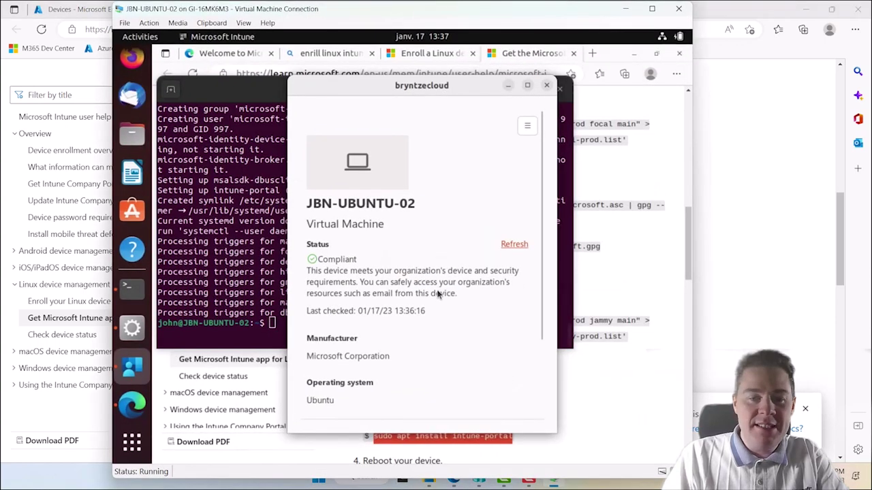
- Close the Intune device status window and restart the Ubuntu VM from the system power menu
{"action": "left_click", "coordinate": [547, 86]}
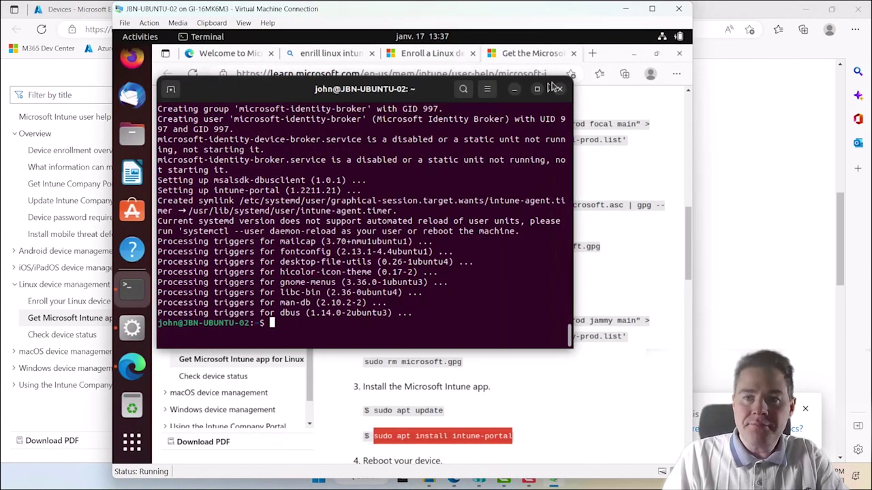
{"action": "left_click", "coordinate": [664, 38]}
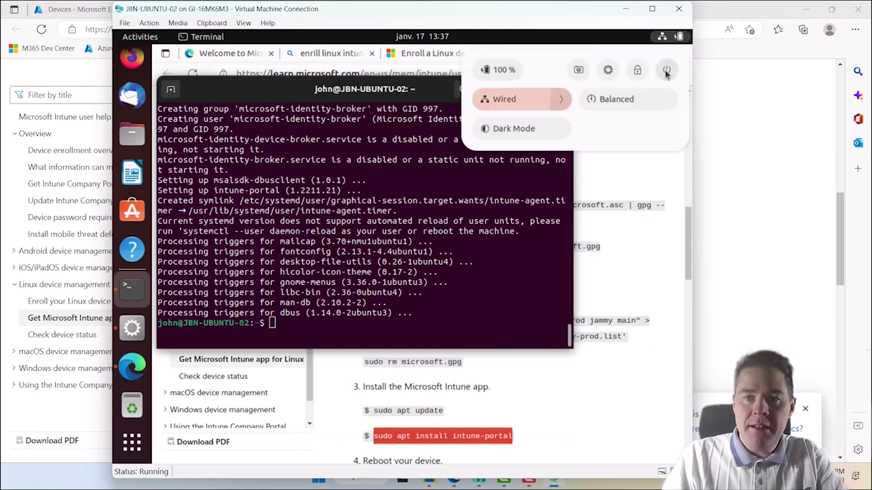
{"action": "left_click", "coordinate": [666, 70]}
{"action": "left_click", "coordinate": [510, 163]}
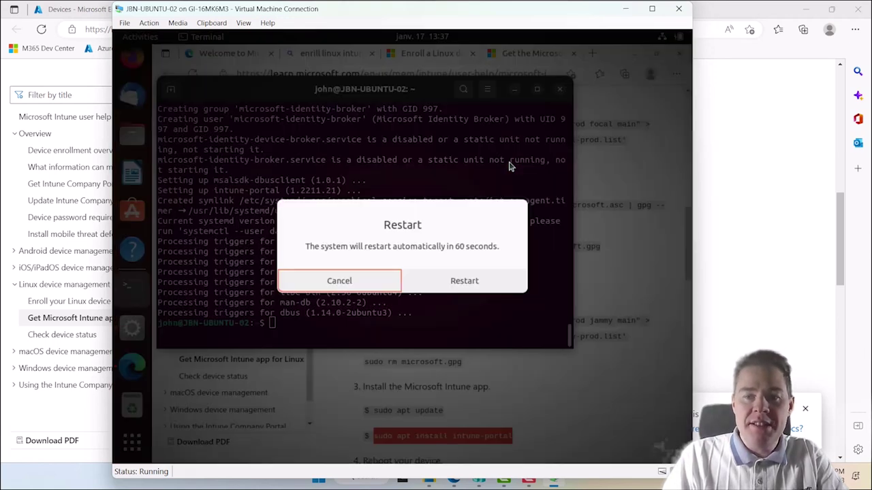
{"action": "left_click", "coordinate": [434, 283]}
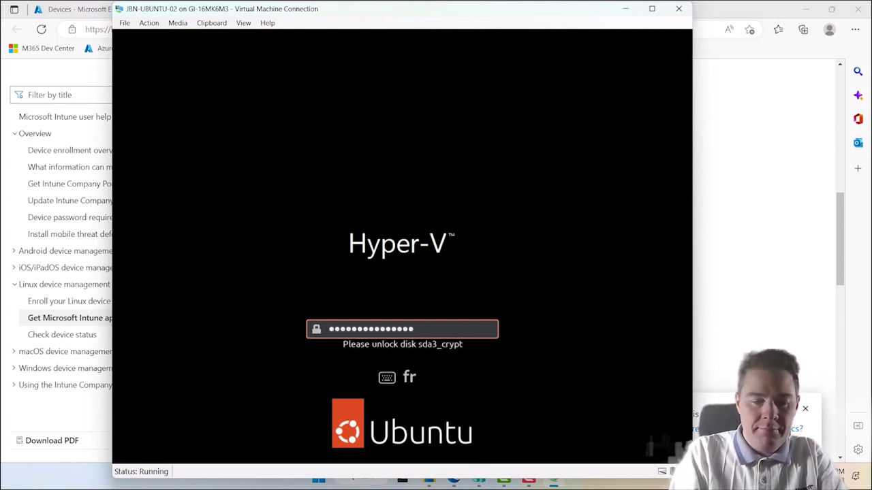
- Unlock the sda3_crypt disk with its passphrase and sign in with the user's password
{"action": "key", "text": "Return"}
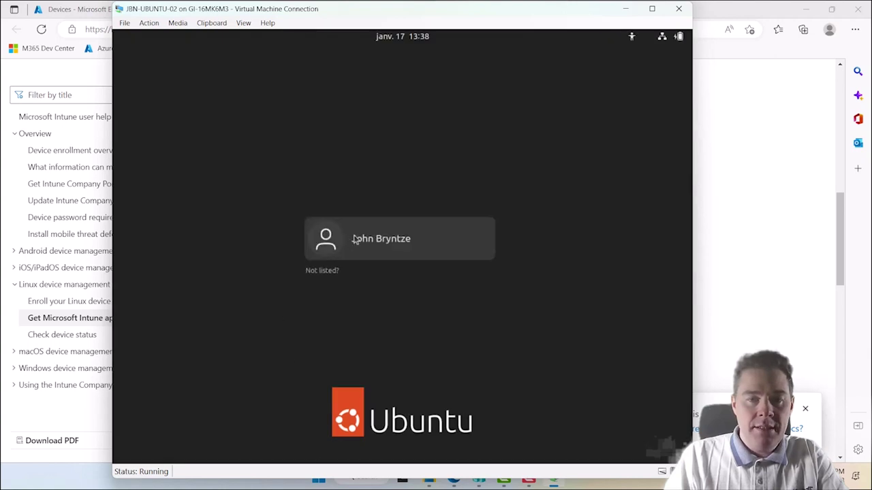
{"action": "left_click", "coordinate": [354, 239]}
{"action": "type", "text": "********"}
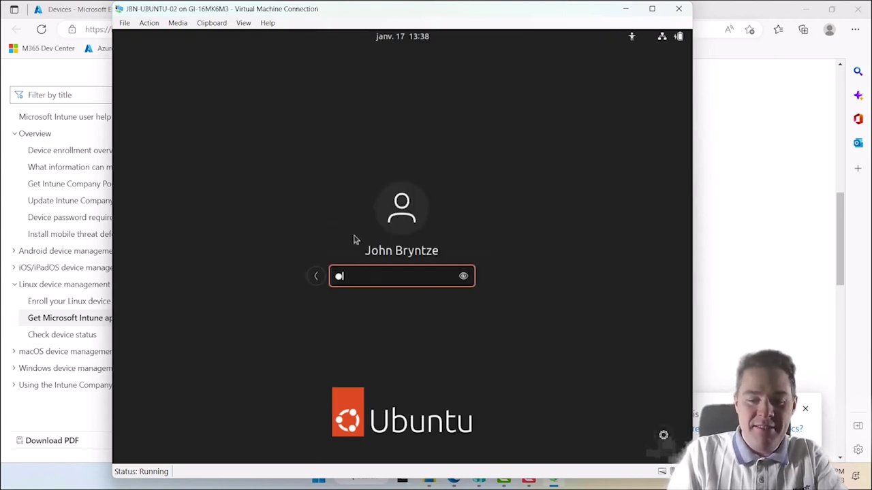
{"action": "type", "text": "**"}
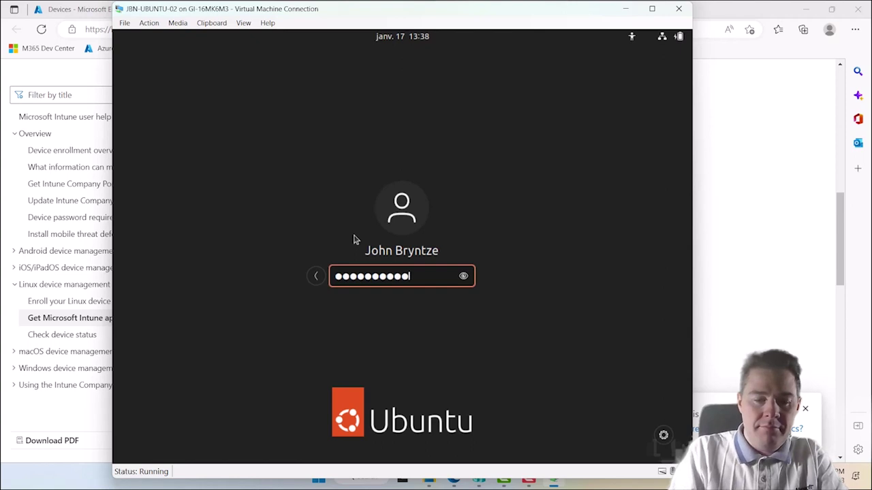
{"action": "type", "text": "*****"}
{"action": "key", "text": "Return"}
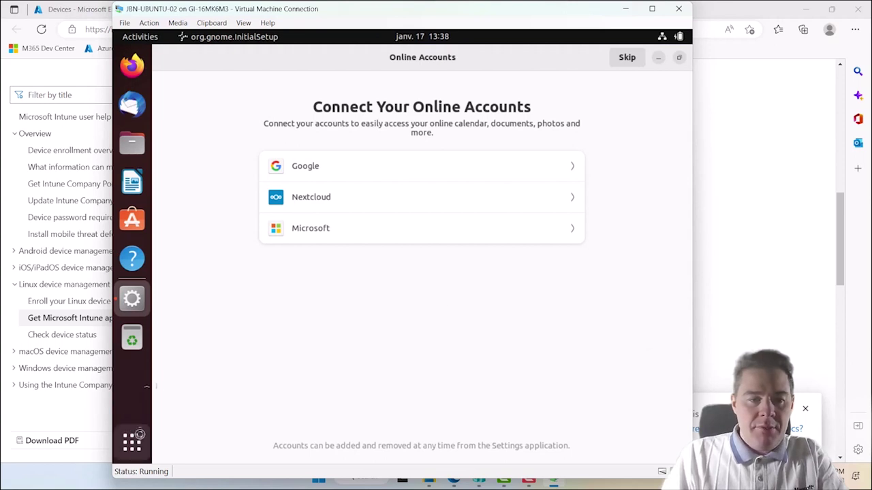
- Launch the Microsoft Intune app and sign in to check compliance, then minimize the VM window
{"action": "left_click", "coordinate": [132, 444]}
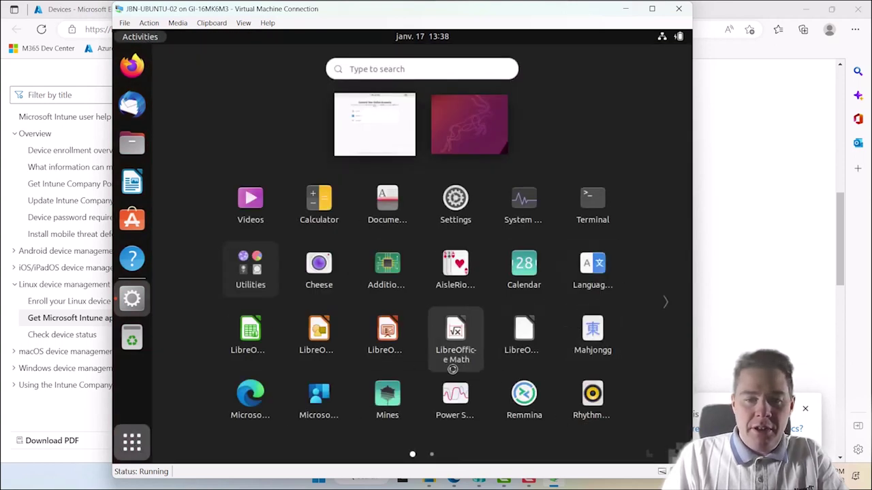
{"action": "left_click", "coordinate": [323, 402]}
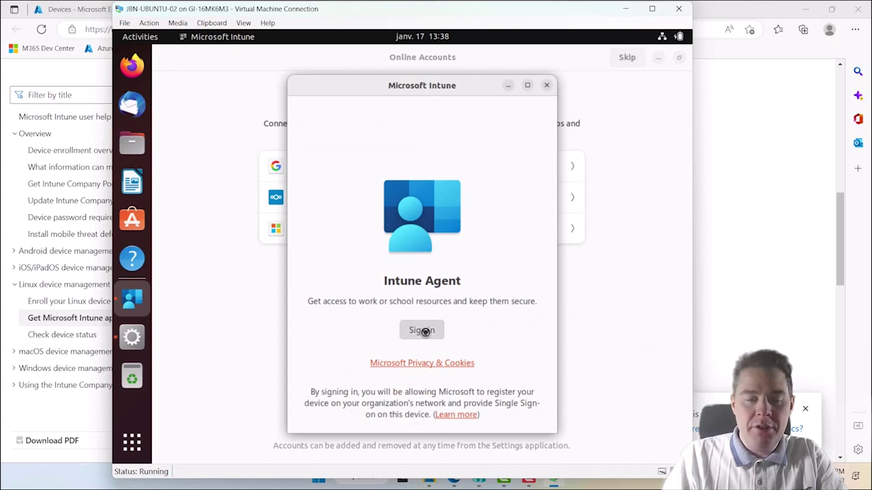
{"action": "left_click", "coordinate": [422, 330]}
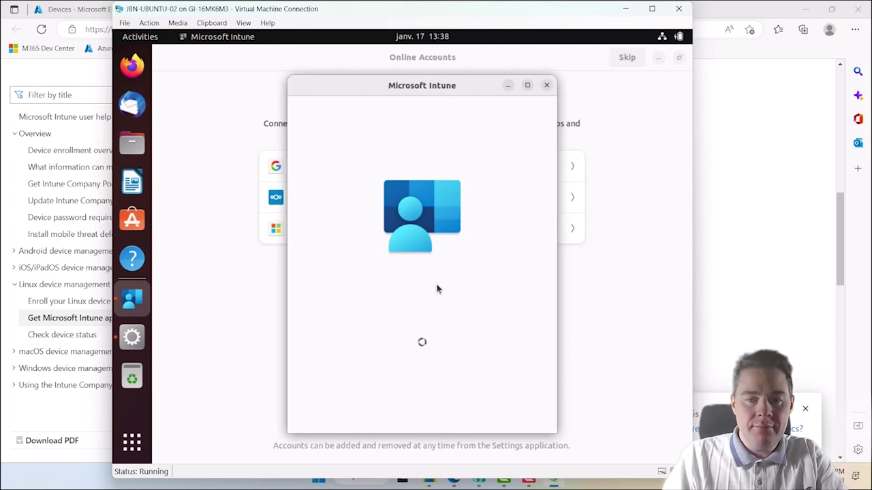
{"action": "left_click", "coordinate": [628, 10]}
{"action": "triple_click", "coordinate": [412, 313]}
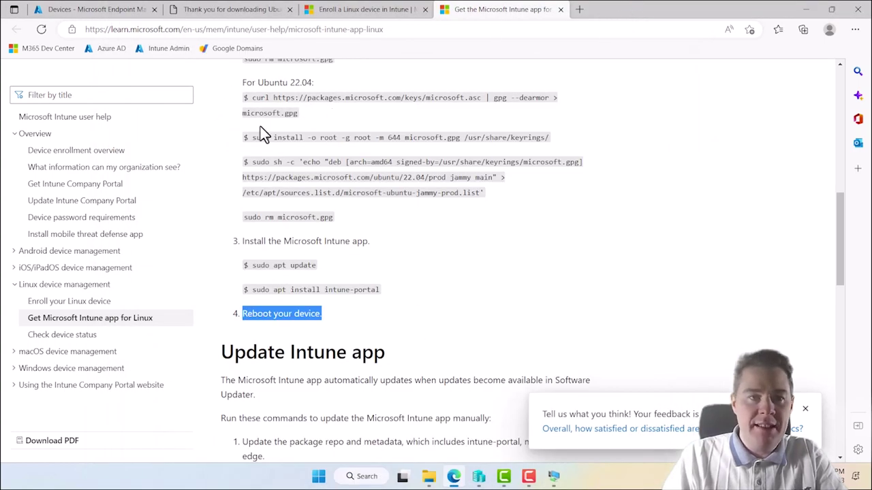
- Refresh All devices in Endpoint Manager and open the now-Compliant JBN-UBUNTU-02 device
{"action": "left_click", "coordinate": [809, 12]}
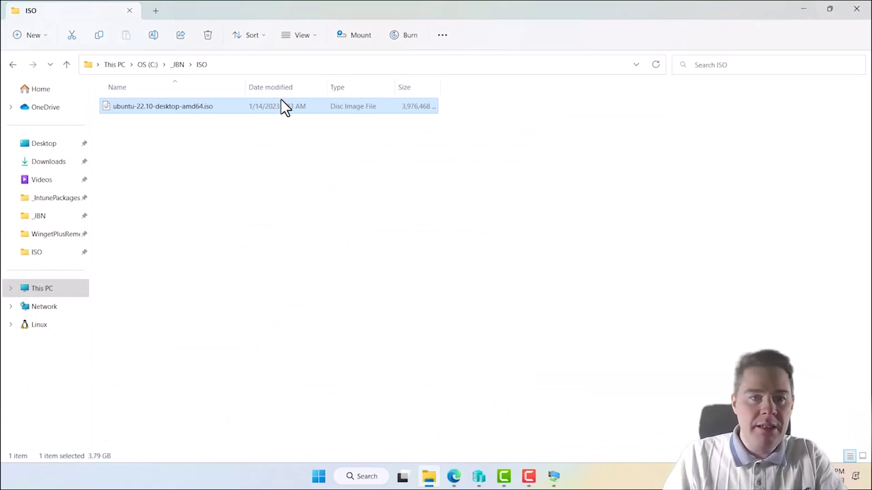
{"action": "left_click", "coordinate": [453, 476]}
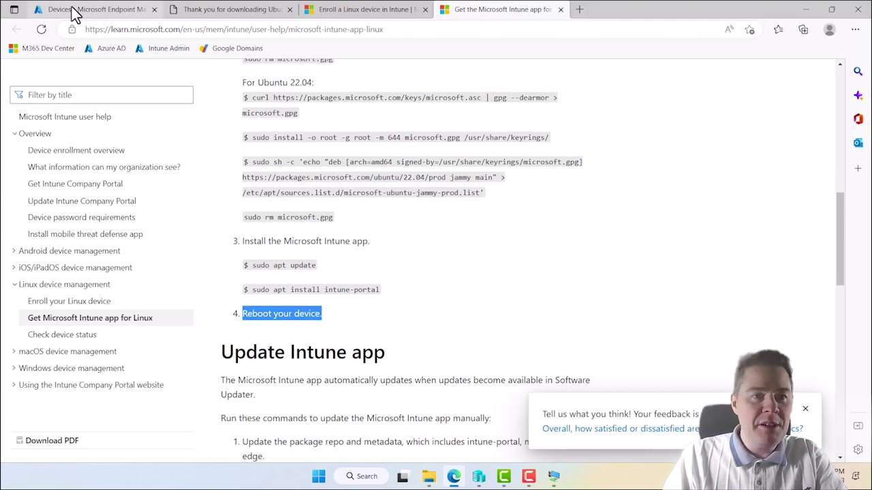
{"action": "left_click", "coordinate": [75, 12]}
{"action": "left_click", "coordinate": [310, 147]}
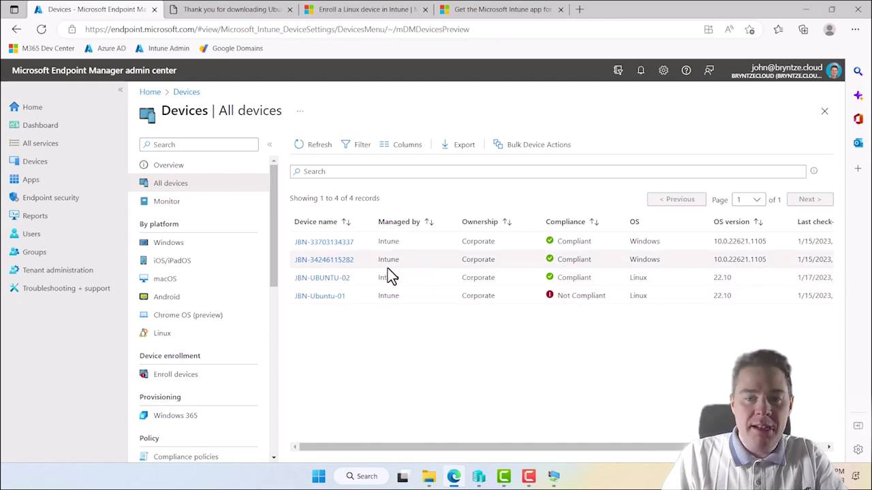
{"action": "left_click", "coordinate": [323, 277]}
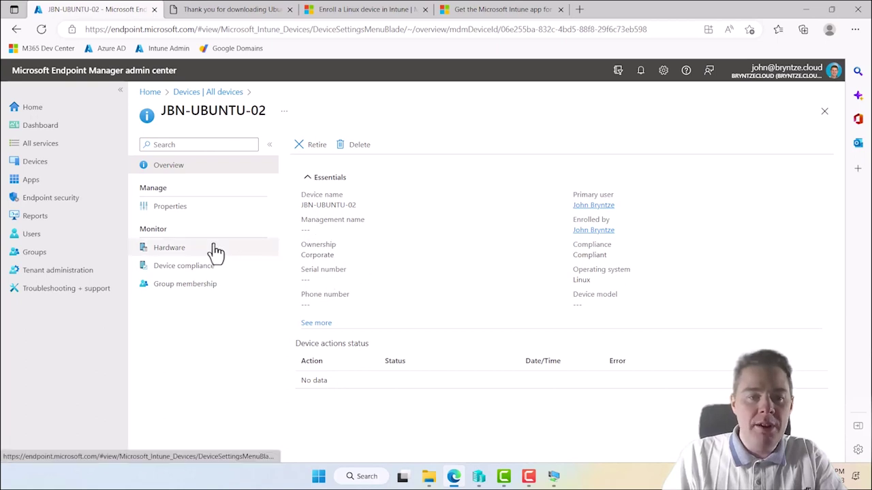
- Review JBN-UBUNTU-02's Properties, leaving device category Unassigned and ownership Corporate
{"action": "left_click", "coordinate": [171, 210]}
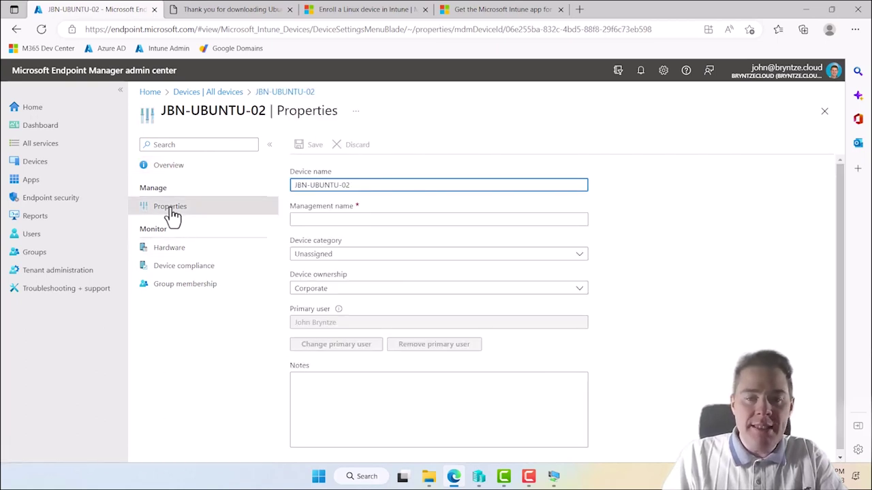
{"action": "left_click", "coordinate": [313, 259]}
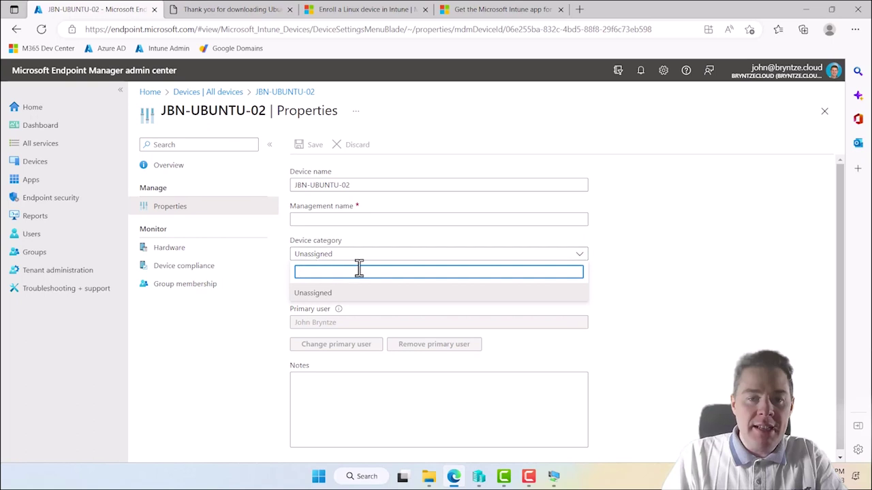
{"action": "left_click", "coordinate": [641, 286]}
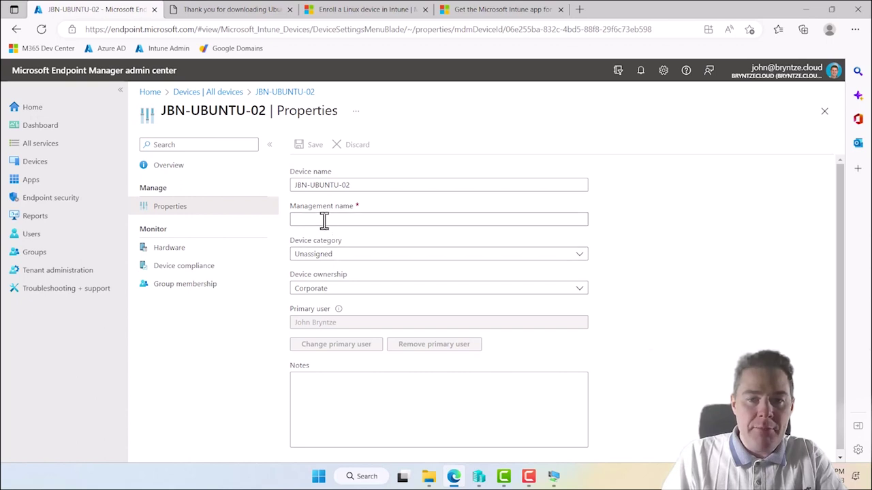
{"action": "left_click", "coordinate": [183, 252]}
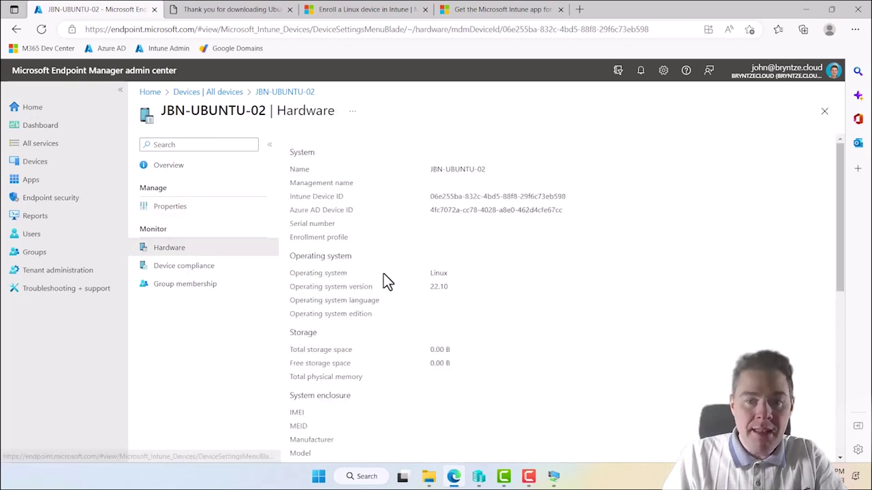
- Scroll through JBN-UBUNTU-02's hardware details, then list the Linux devices by platform
{"action": "left_click_drag", "start_coordinate": [319, 286], "coordinate": [373, 287]}
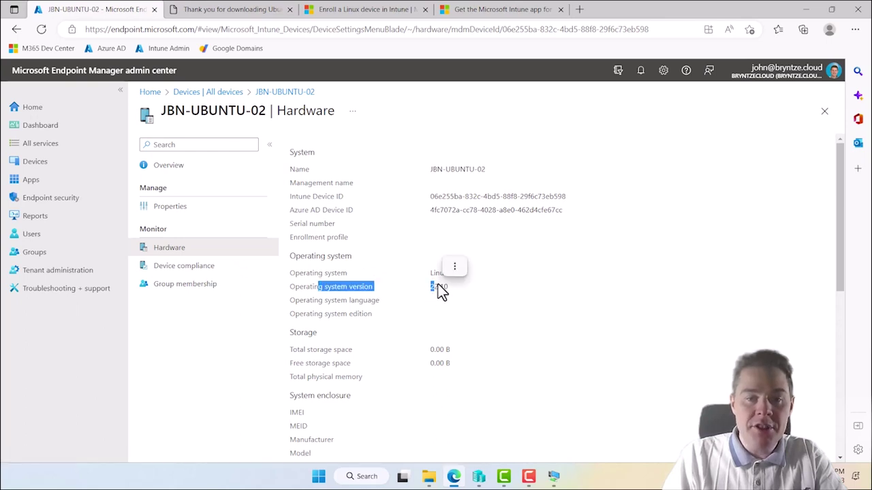
{"action": "left_click", "coordinate": [436, 275]}
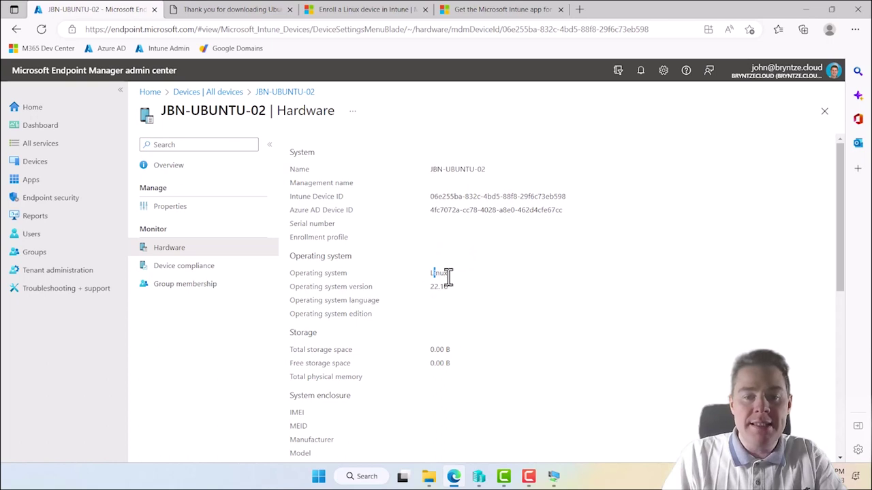
{"action": "scroll", "coordinate": [380, 389], "scroll_direction": "down", "scroll_amount": 2}
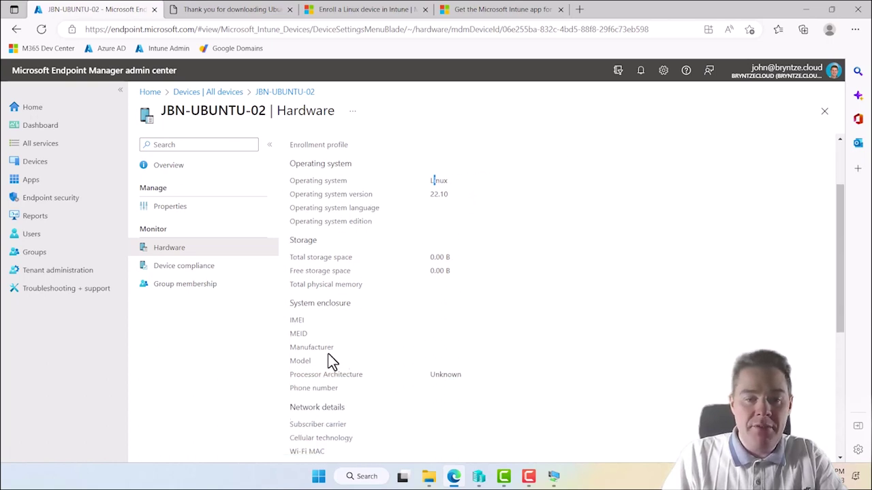
{"action": "scroll", "coordinate": [421, 383], "scroll_direction": "down", "scroll_amount": 1}
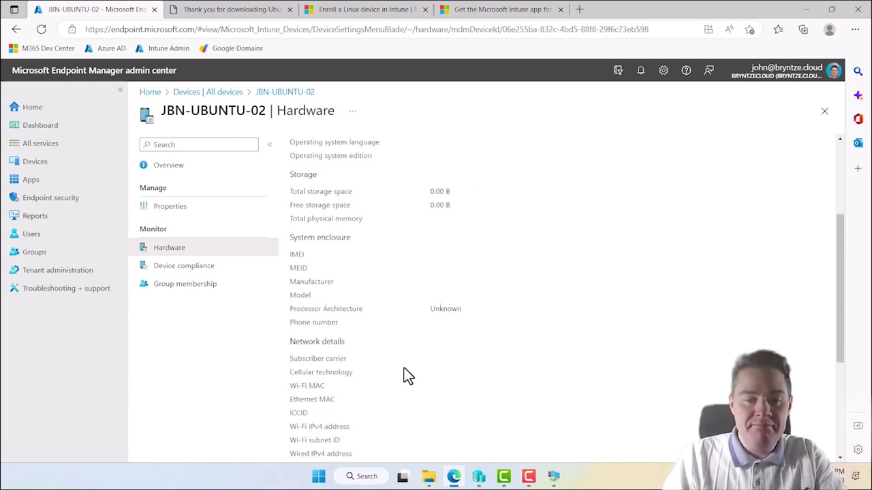
{"action": "scroll", "coordinate": [404, 368], "scroll_direction": "down", "scroll_amount": 3}
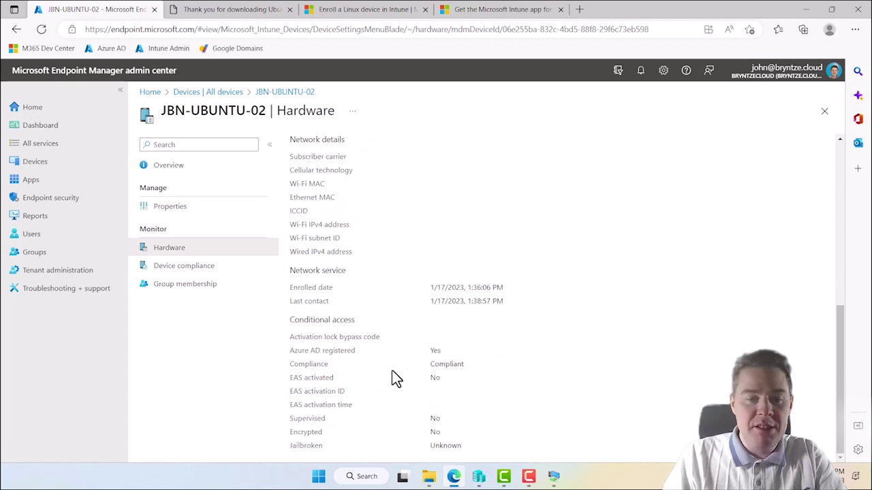
{"action": "scroll", "coordinate": [403, 350], "scroll_direction": "up", "scroll_amount": 6}
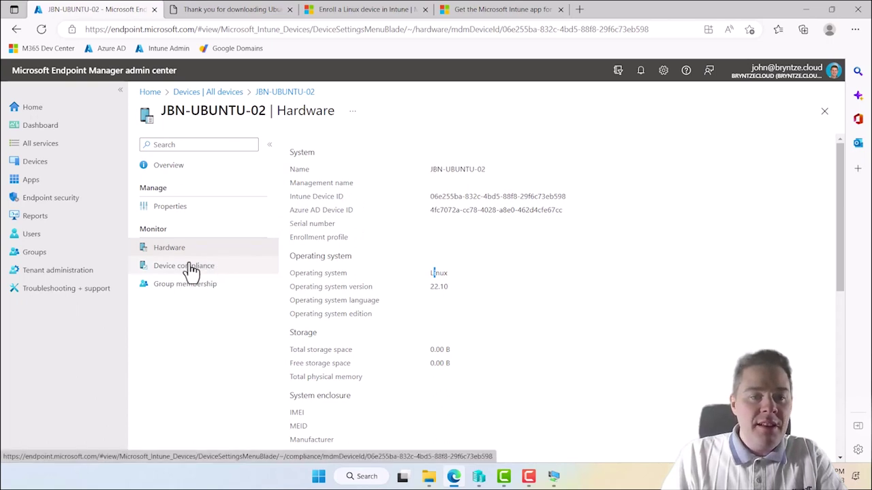
{"action": "left_click", "coordinate": [39, 171]}
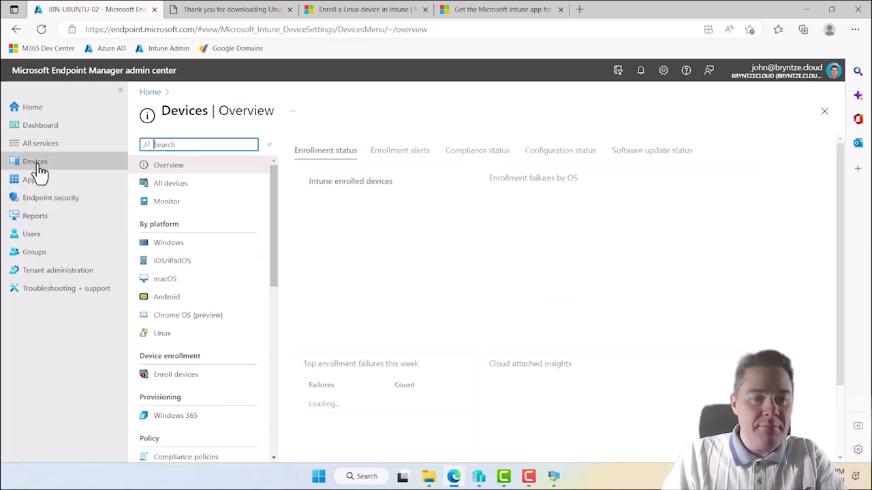
{"action": "left_click", "coordinate": [162, 337]}
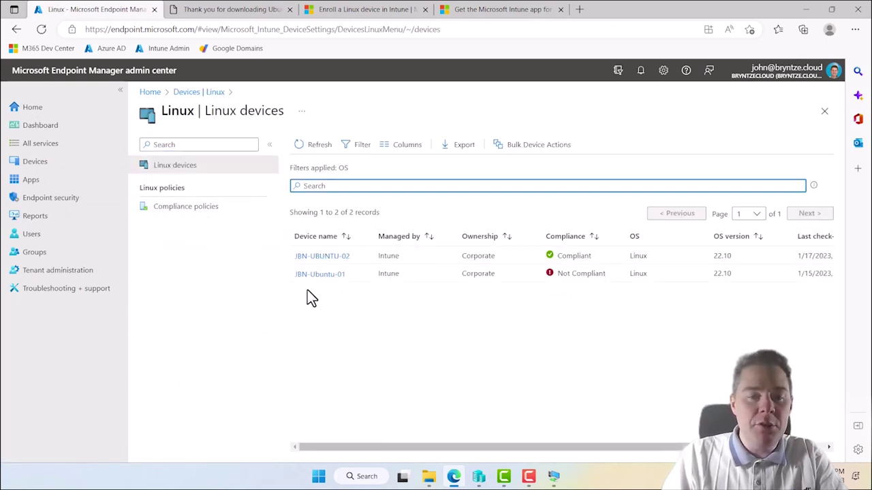
- Go to All groups and start a new group
{"action": "left_click", "coordinate": [34, 252]}
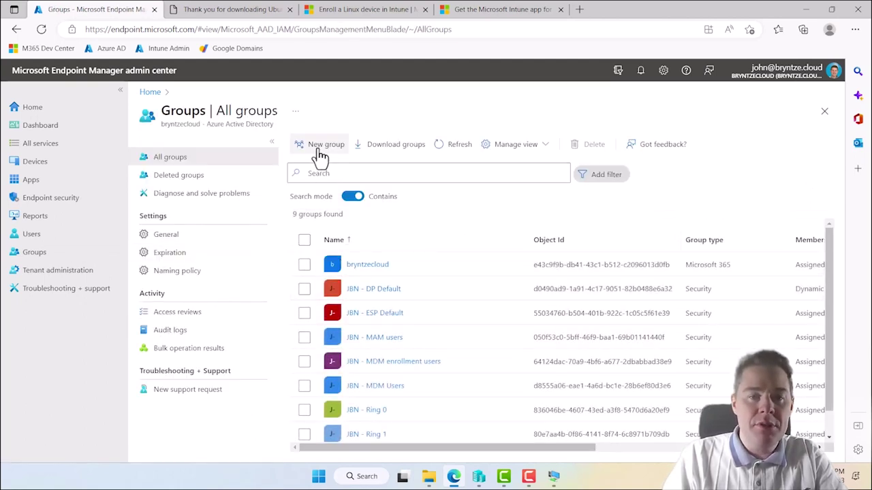
{"action": "left_click", "coordinate": [320, 157]}
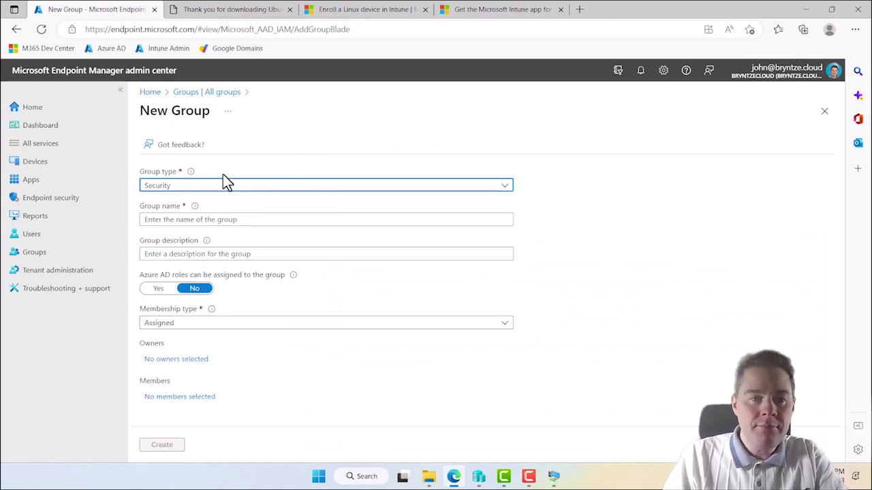
- Fill in group 'JBN - Linux Devices', description 'All JBN Linux devies', Dynamic Device membership, one owner
{"action": "left_click", "coordinate": [176, 218]}
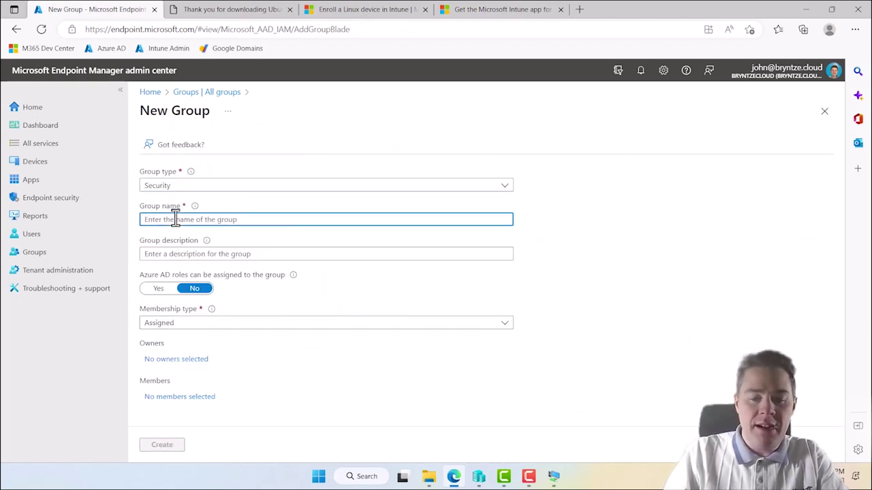
{"action": "type", "text": "LBN - Linux Devices"}
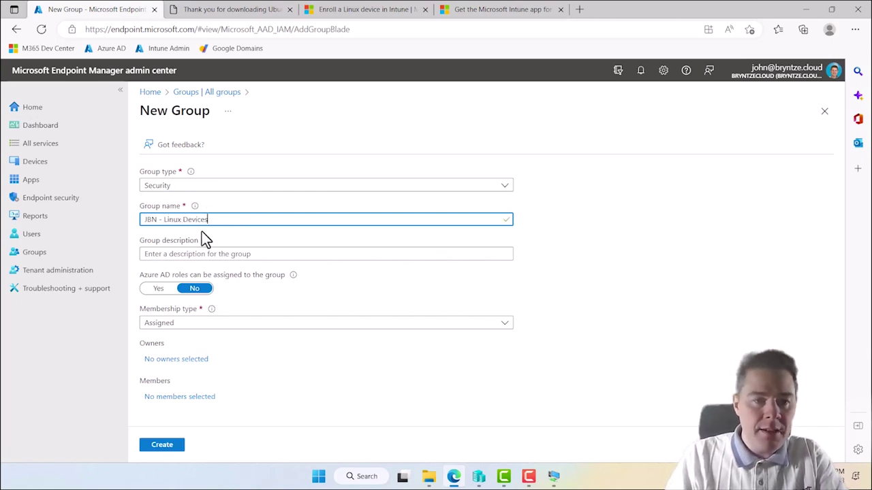
{"action": "left_click", "coordinate": [177, 254]}
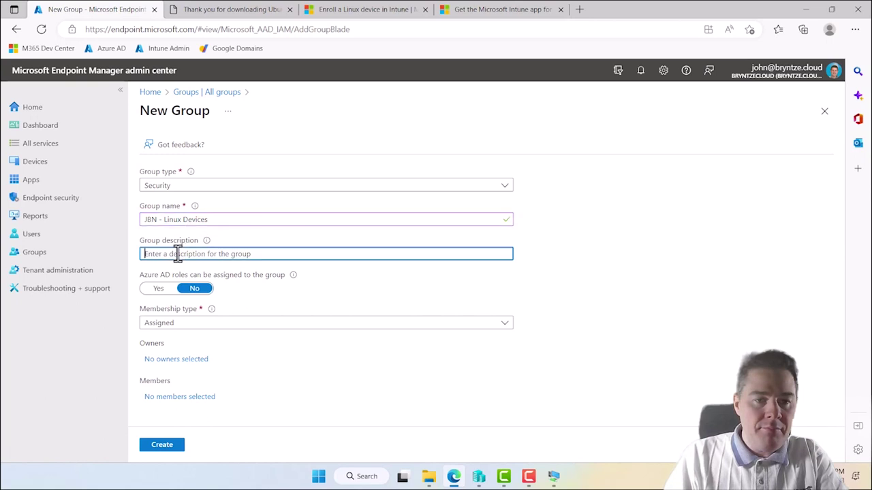
{"action": "type", "text": "All JBN Linux devies"}
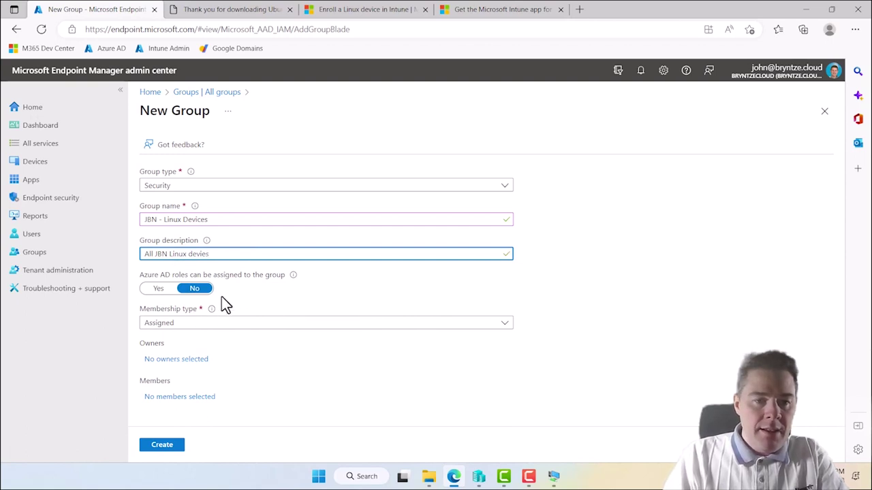
{"action": "left_click", "coordinate": [184, 326]}
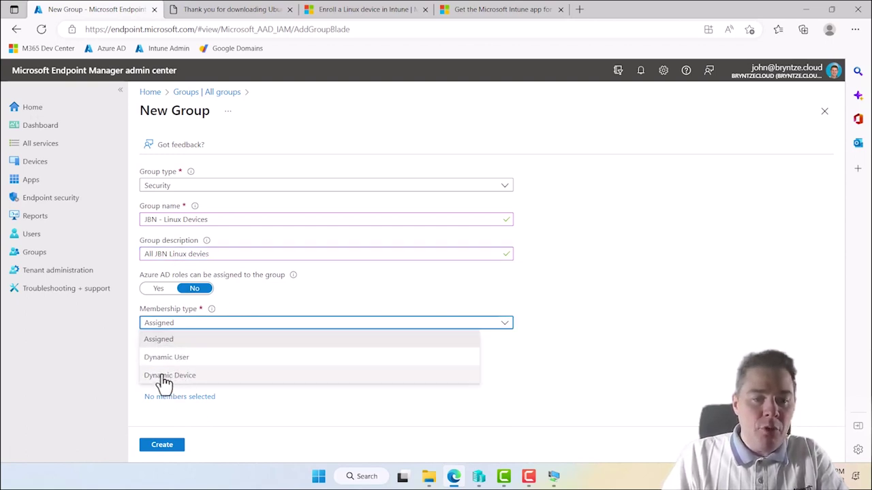
{"action": "left_click", "coordinate": [166, 376]}
{"action": "left_click", "coordinate": [176, 359]}
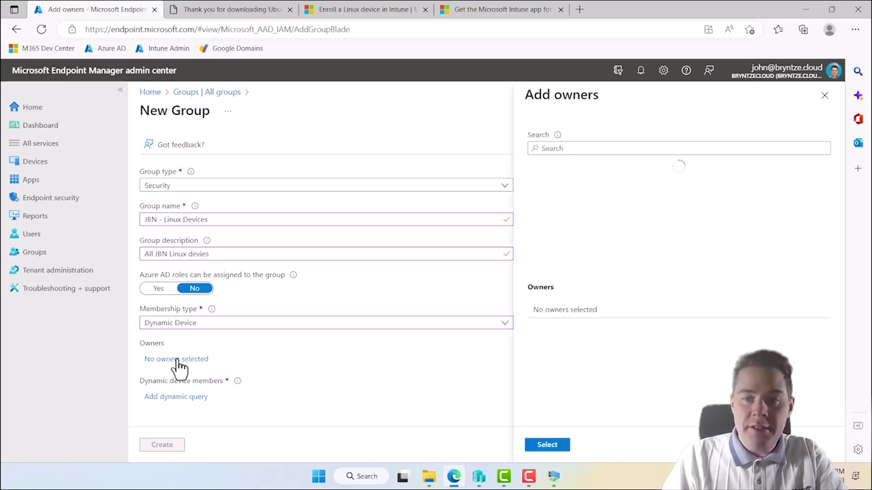
{"action": "left_click", "coordinate": [576, 181]}
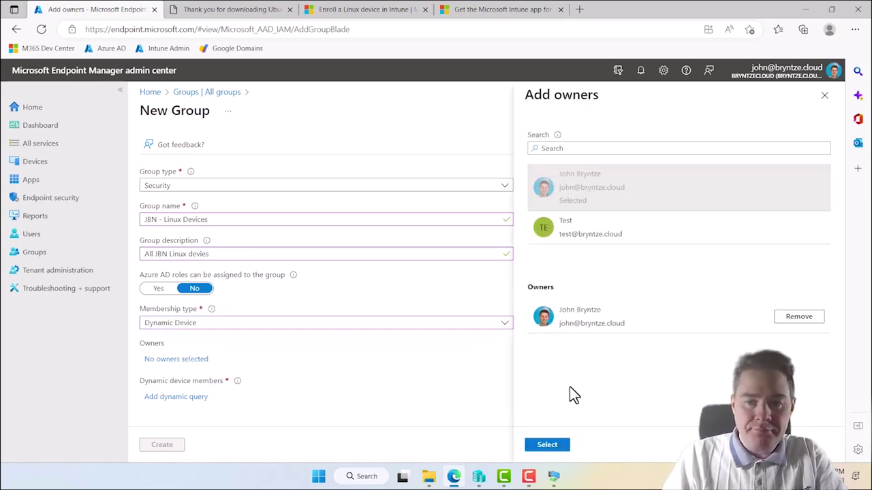
{"action": "left_click", "coordinate": [546, 445]}
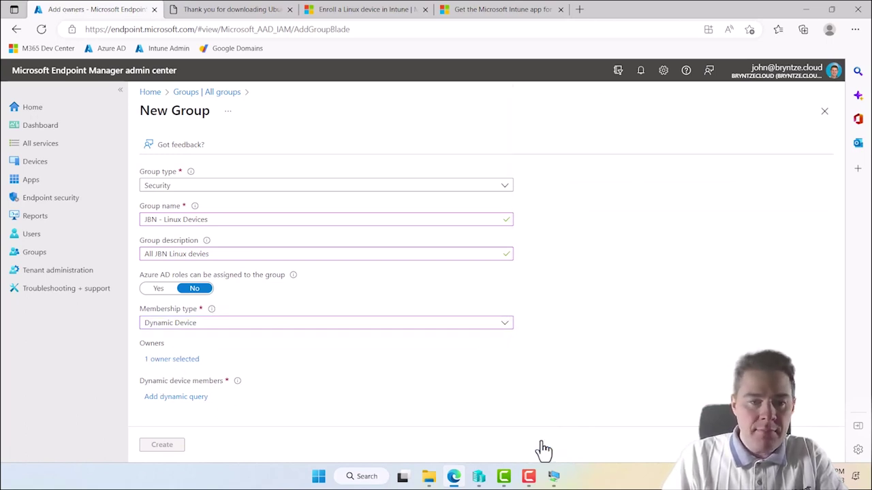
{"action": "left_click", "coordinate": [180, 398]}
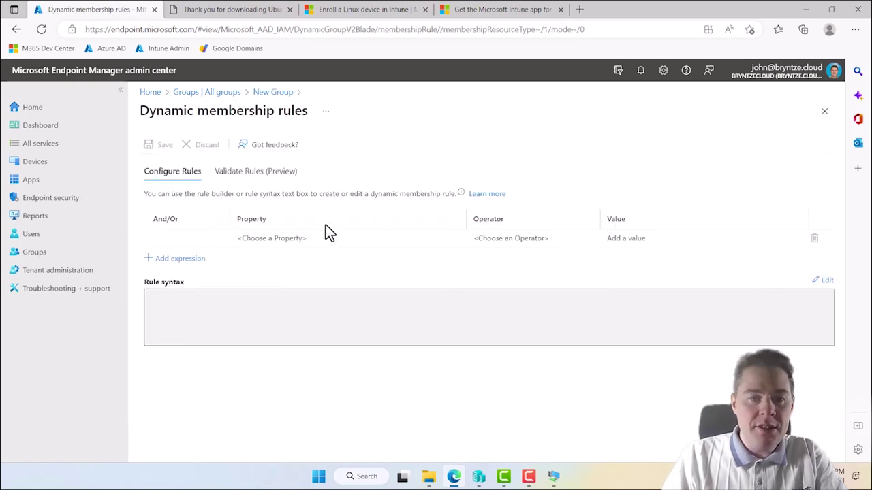
- Set the membership rule to deviceOSType Equals 'Linux'
{"action": "left_click", "coordinate": [288, 244]}
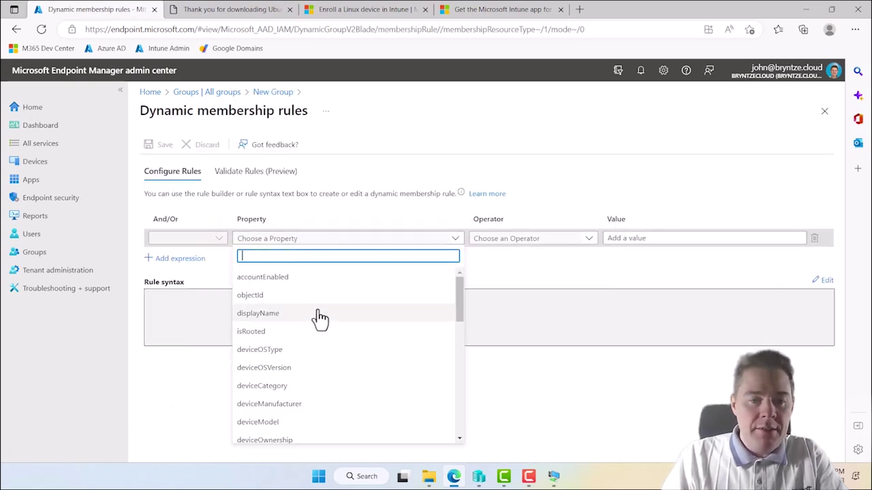
{"action": "left_click", "coordinate": [271, 351]}
{"action": "left_click", "coordinate": [500, 244]}
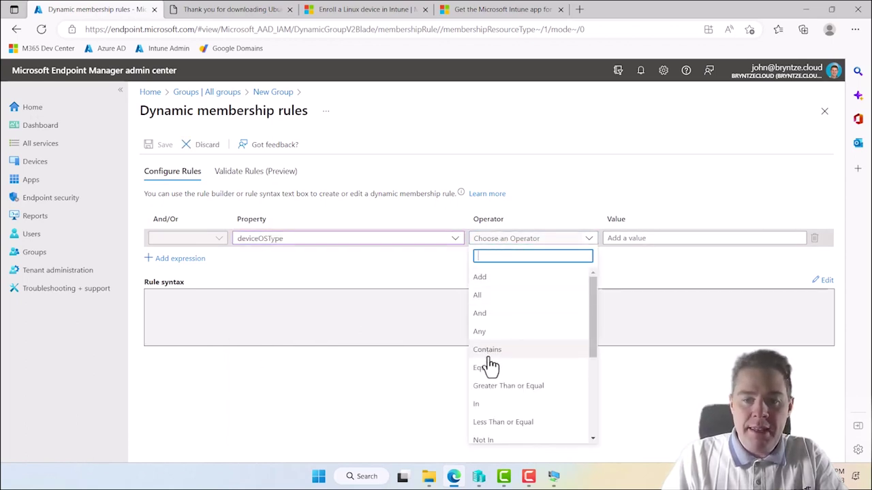
{"action": "left_click", "coordinate": [490, 368]}
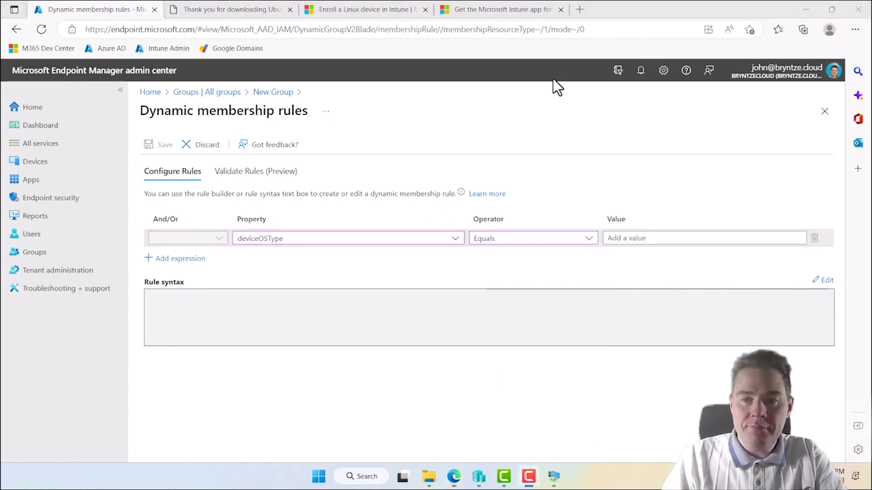
{"action": "left_click", "coordinate": [622, 237]}
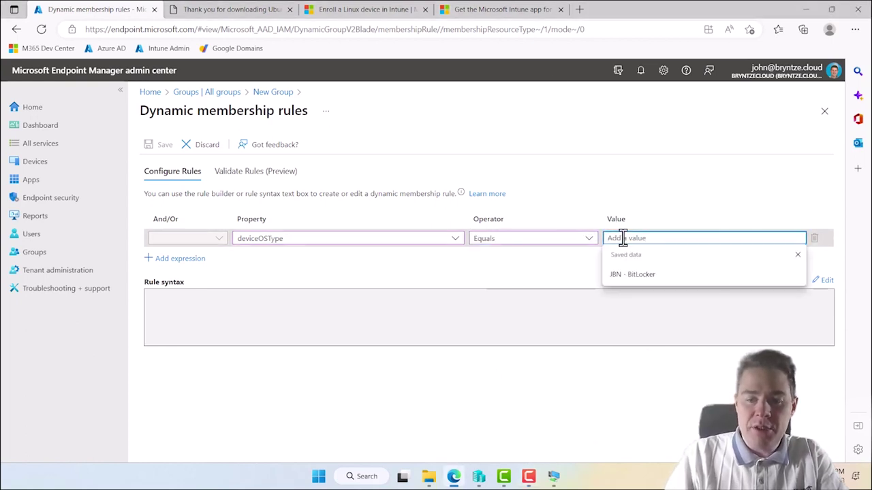
{"action": "type", "text": "Linux"}
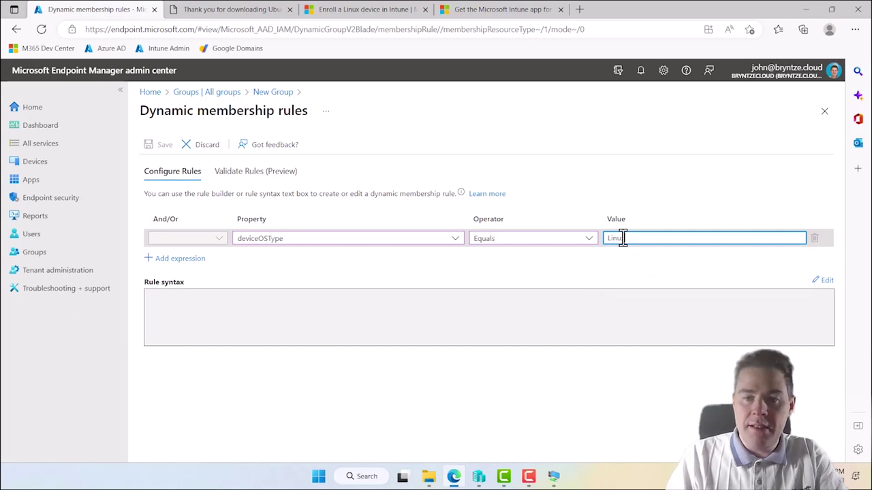
{"action": "left_click", "coordinate": [551, 281]}
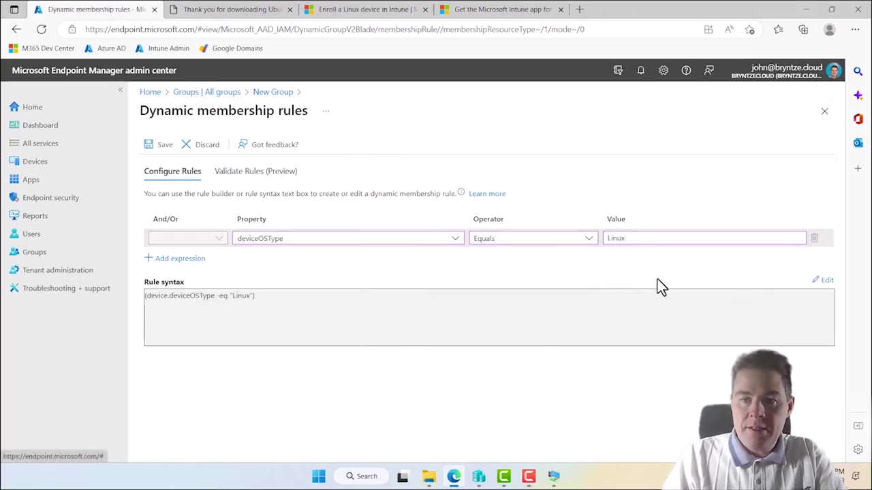
- Validate the rule against four devices, confirming only the two Ubuntu VMs match, and save it
{"action": "left_click", "coordinate": [227, 179]}
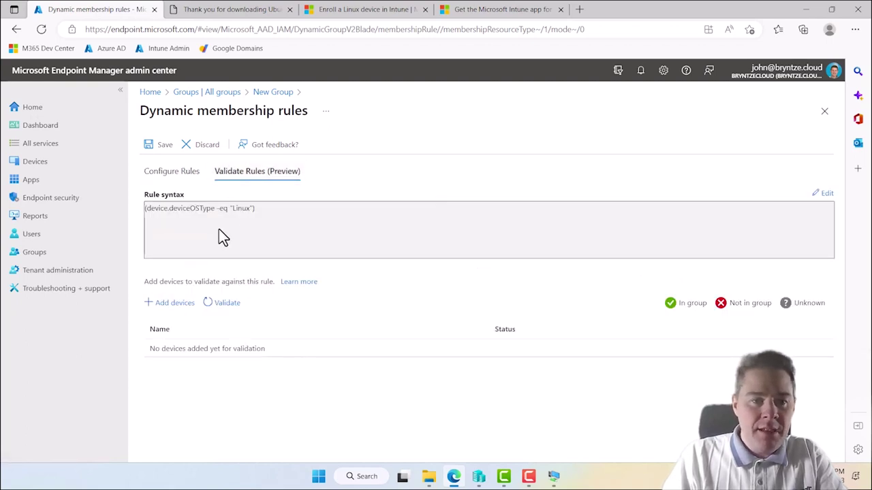
{"action": "left_click", "coordinate": [174, 304]}
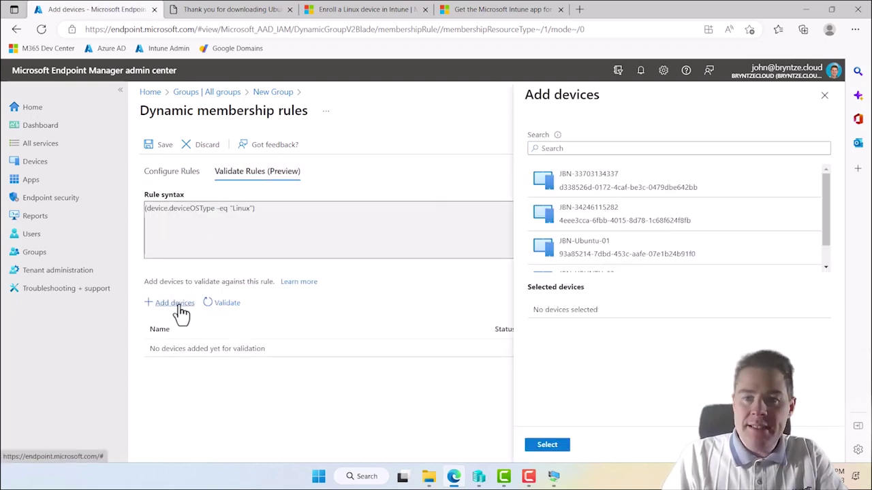
{"action": "left_click", "coordinate": [580, 195]}
{"action": "left_click", "coordinate": [584, 237]}
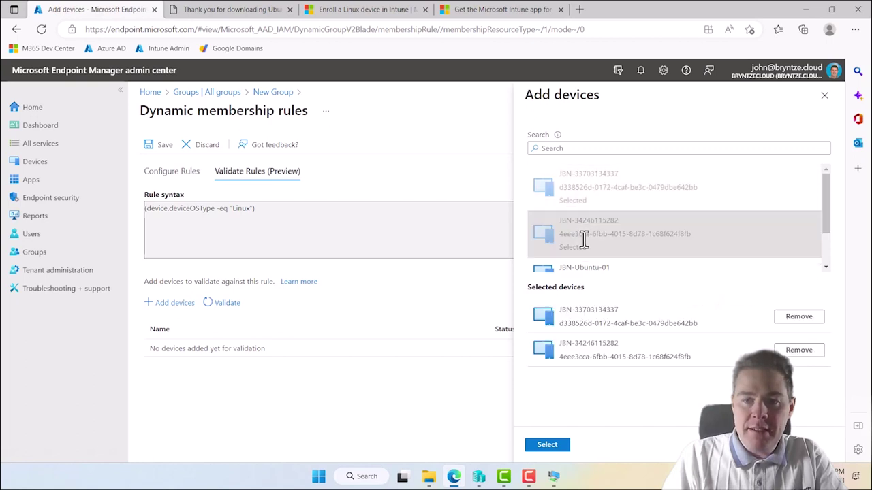
{"action": "scroll", "coordinate": [584, 238], "scroll_direction": "down", "scroll_amount": 1}
{"action": "left_click", "coordinate": [587, 239]}
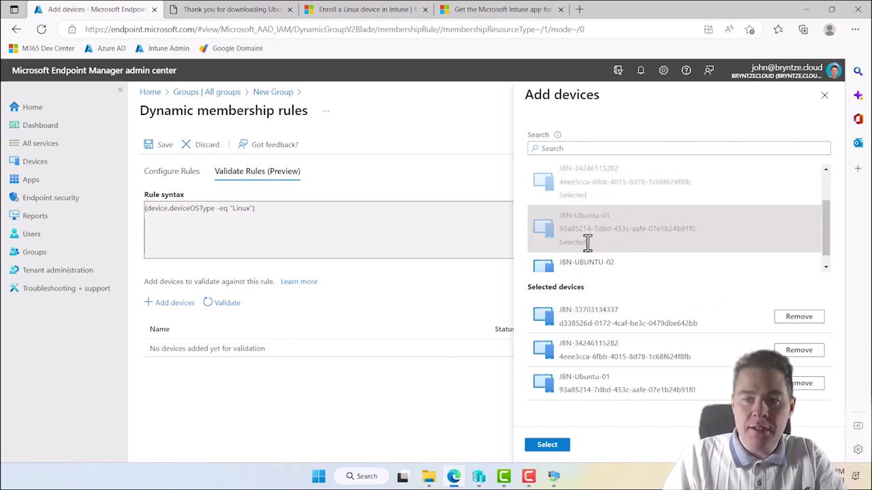
{"action": "left_click", "coordinate": [578, 265]}
{"action": "left_click", "coordinate": [547, 449]}
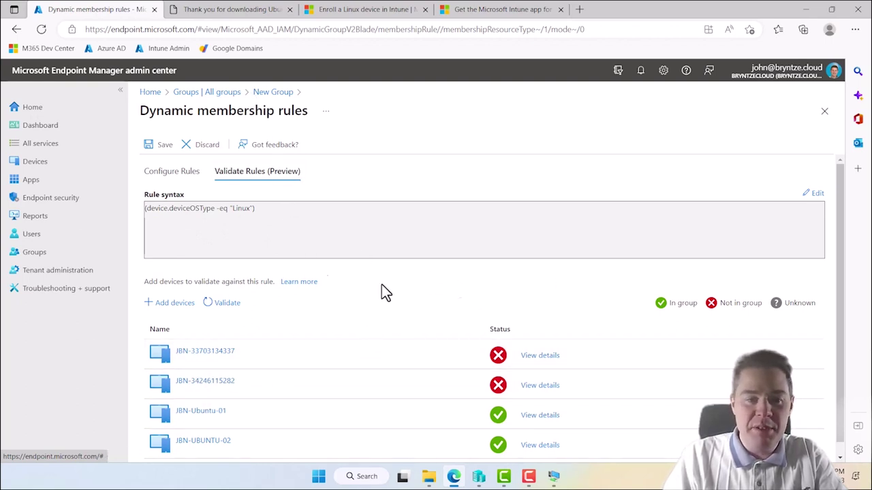
{"action": "left_click", "coordinate": [173, 172]}
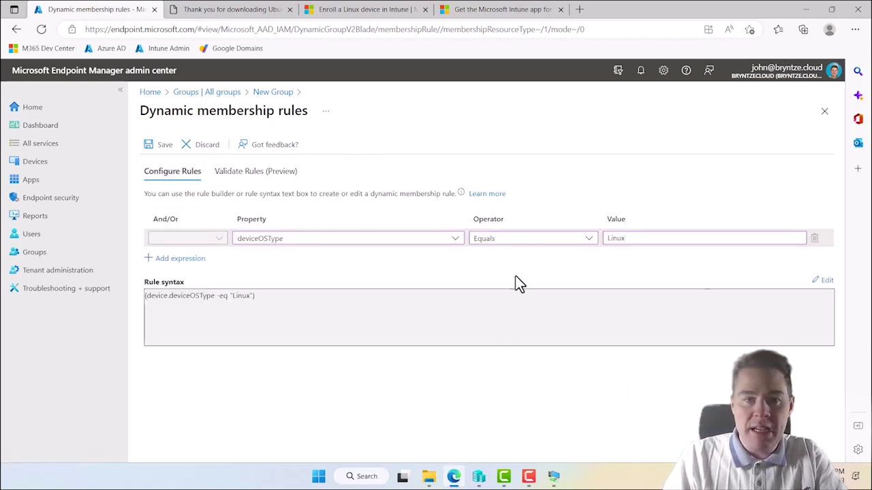
{"action": "left_click", "coordinate": [163, 146]}
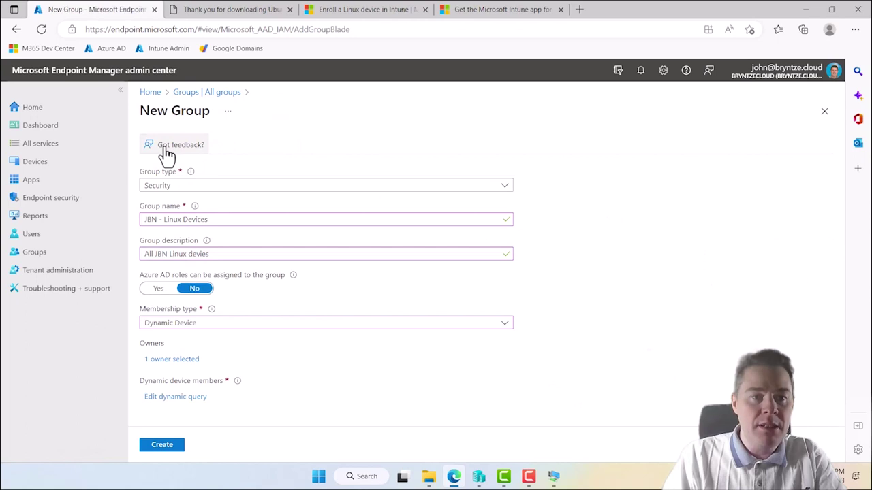
- Create the JBN - Linux Devices group and refresh All groups until it appears
{"action": "left_click", "coordinate": [162, 445]}
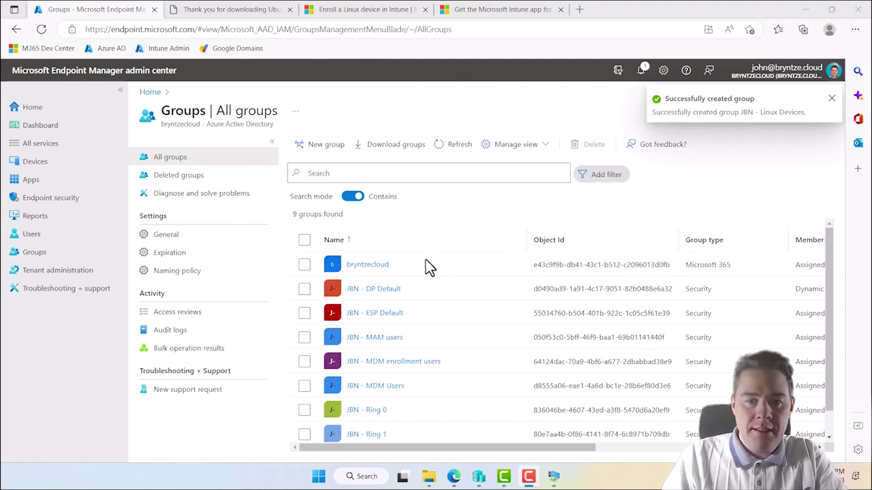
{"action": "scroll", "coordinate": [432, 330], "scroll_direction": "down", "scroll_amount": 1}
{"action": "scroll", "coordinate": [433, 330], "scroll_direction": "up", "scroll_amount": 1}
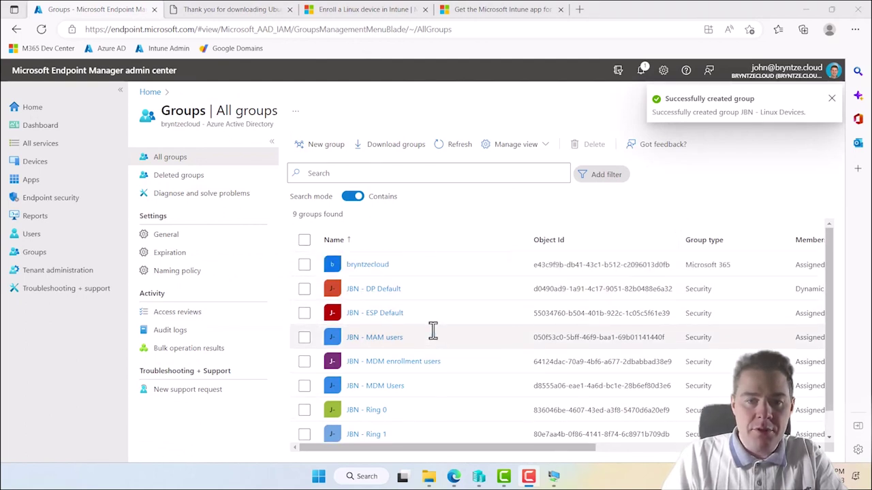
{"action": "left_click", "coordinate": [453, 151]}
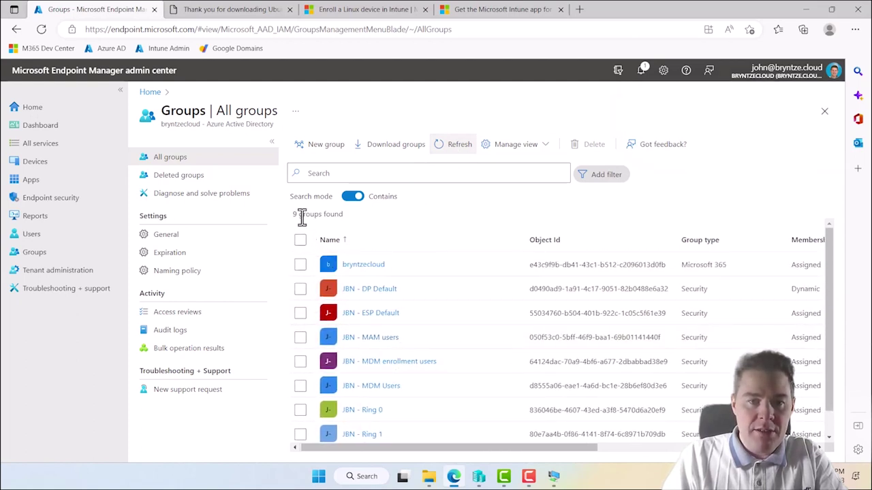
{"action": "left_click", "coordinate": [458, 153]}
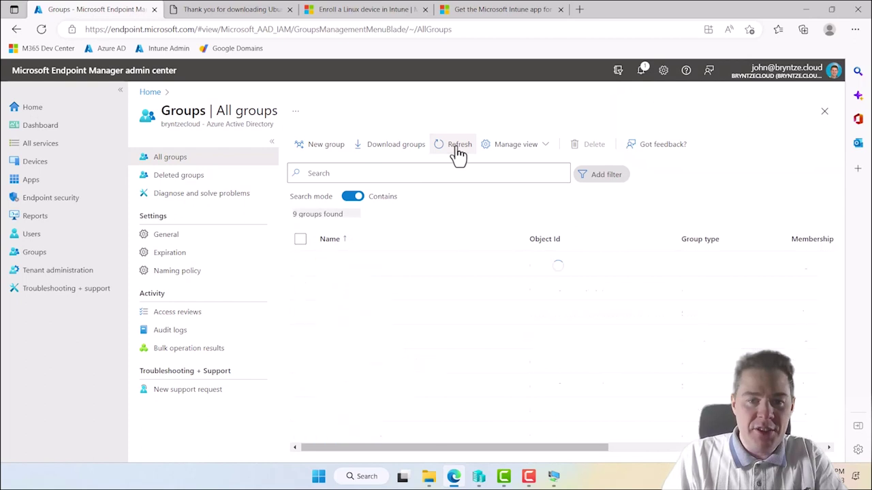
{"action": "left_click", "coordinate": [458, 154]}
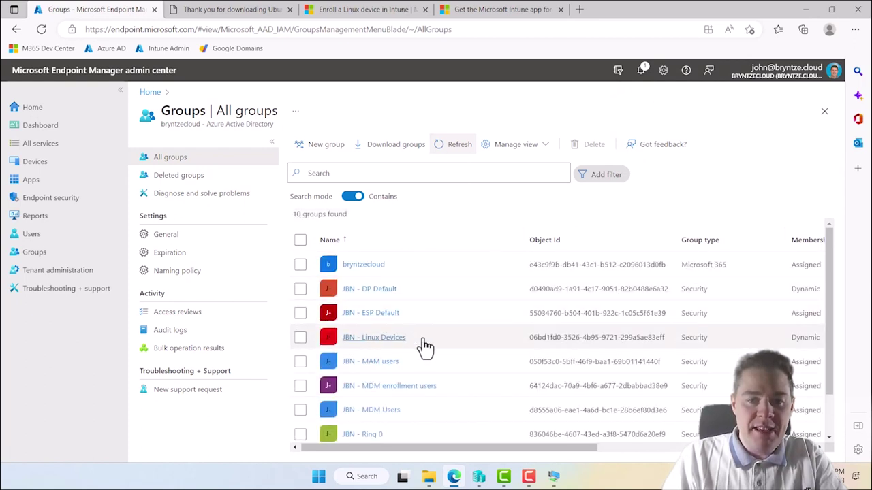
- Confirm the JBN - Linux Devices group has no members yet, then return to Devices
{"action": "left_click", "coordinate": [372, 339]}
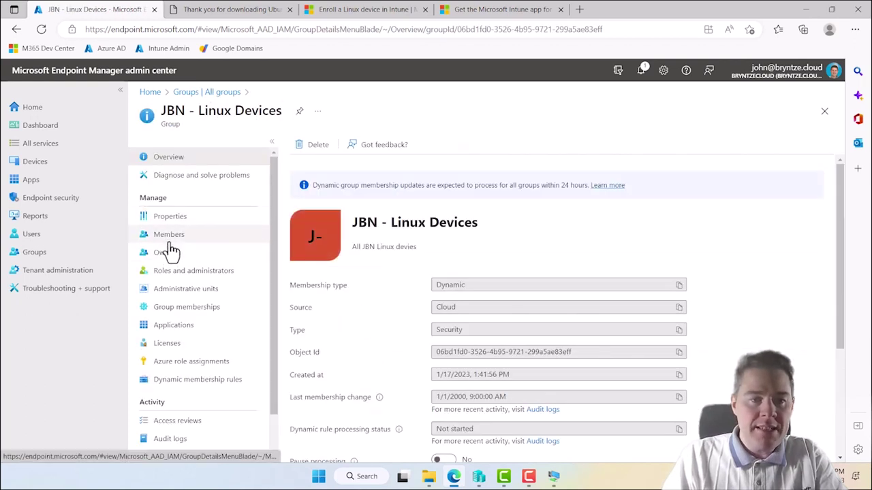
{"action": "left_click", "coordinate": [170, 246]}
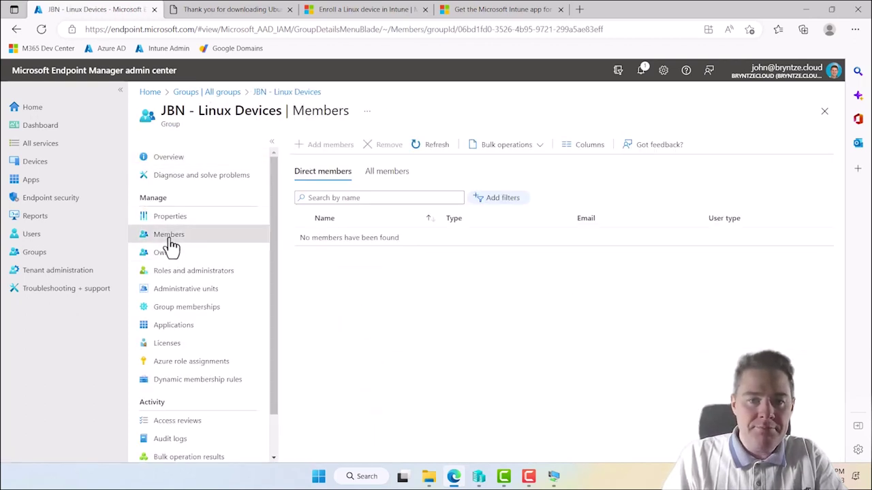
{"action": "left_click", "coordinate": [437, 149]}
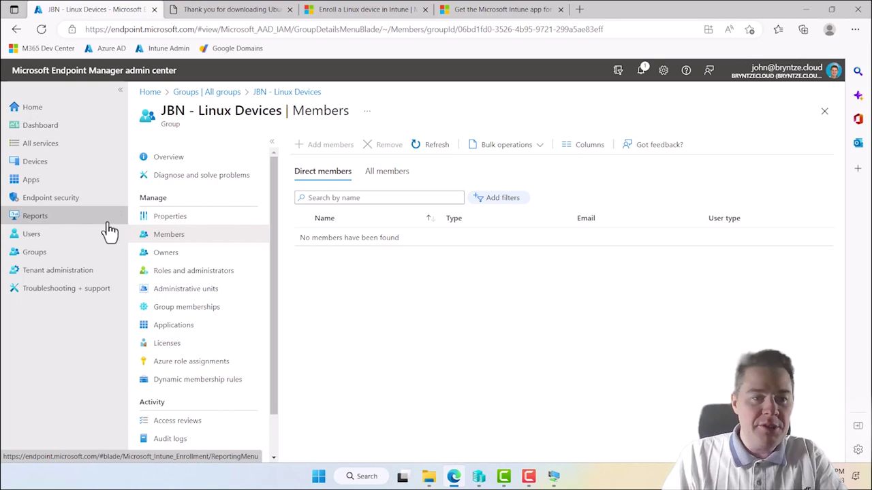
{"action": "left_click", "coordinate": [35, 164]}
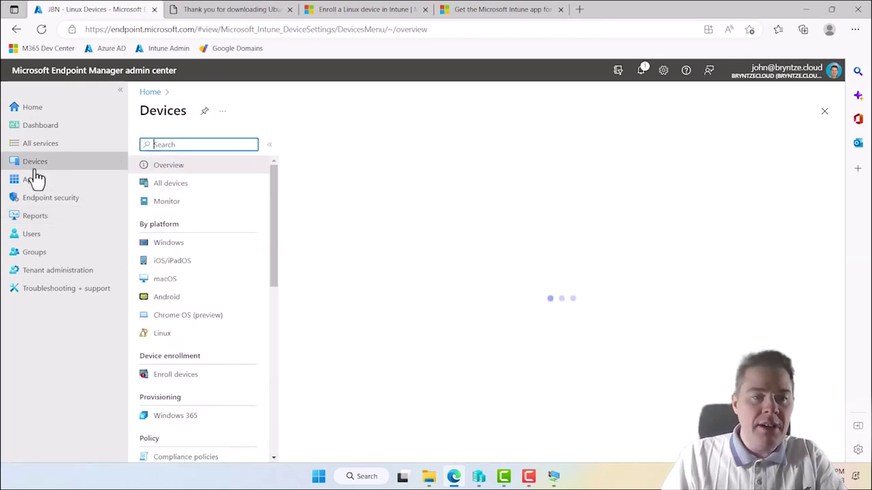
- From Linux compliance policies, create a new Linux policy of Settings catalog profile type
{"action": "left_click", "coordinate": [164, 335]}
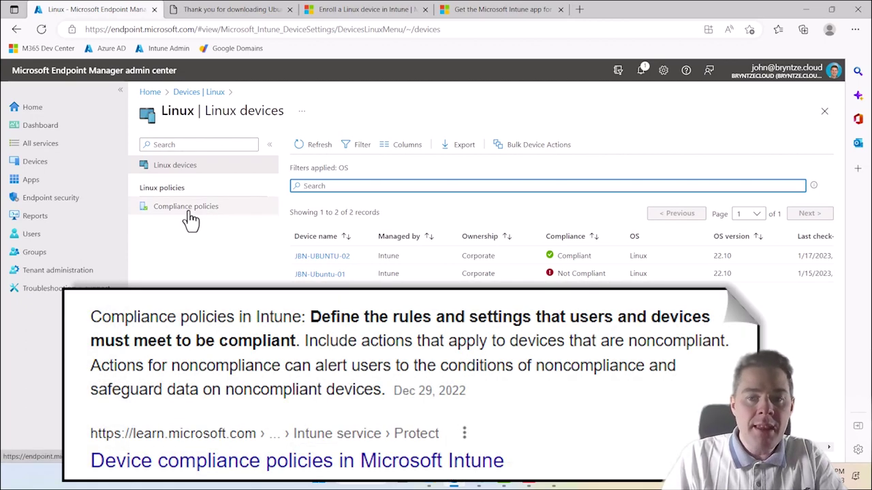
{"action": "left_click", "coordinate": [191, 214]}
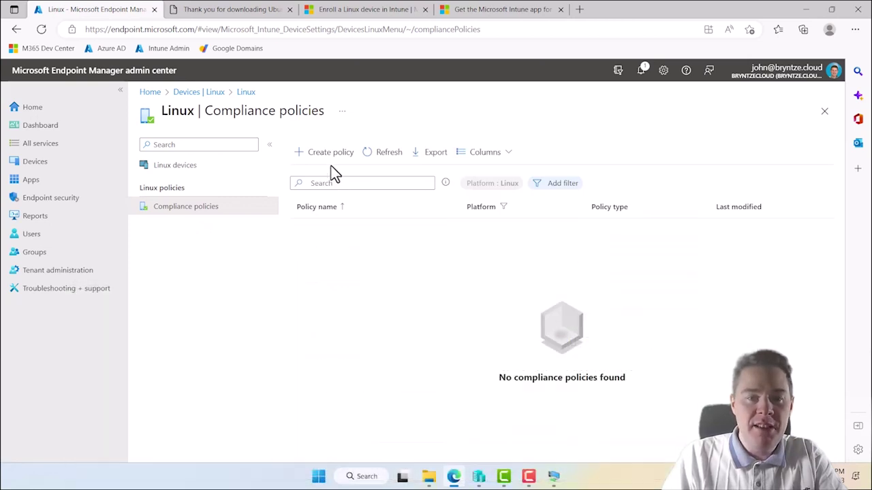
{"action": "left_click", "coordinate": [329, 160]}
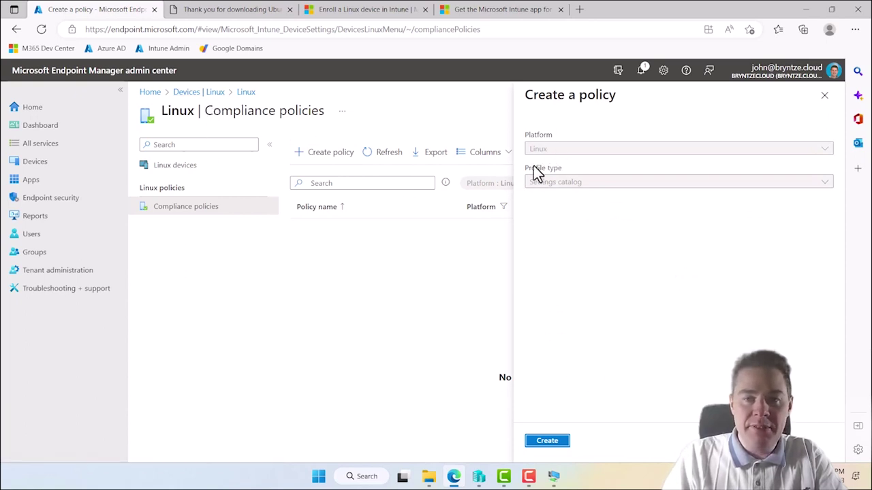
{"action": "left_click", "coordinate": [548, 441]}
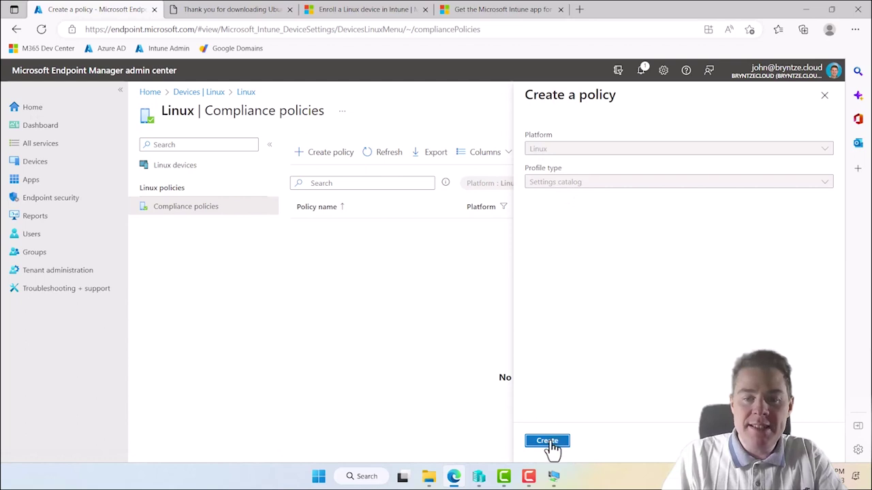
- Name the policy 'JBN - Linux Encryption Profile', add a description, and continue
{"action": "left_click", "coordinate": [319, 180]}
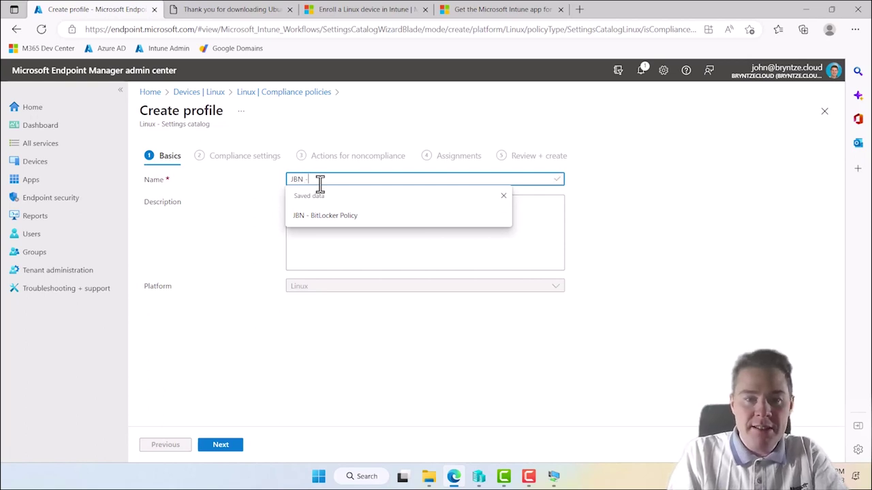
{"action": "type", "text": "JBN - Linux Encryption Profile"}
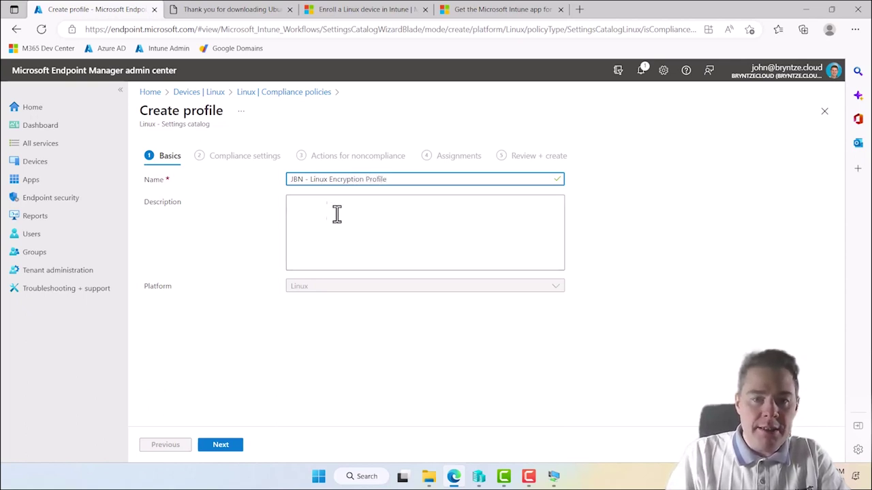
{"action": "left_click", "coordinate": [335, 221]}
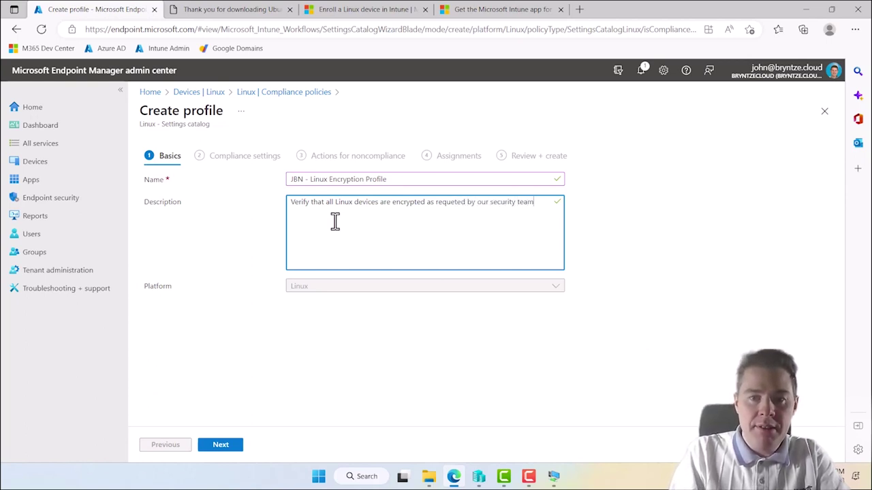
{"action": "left_click", "coordinate": [221, 446]}
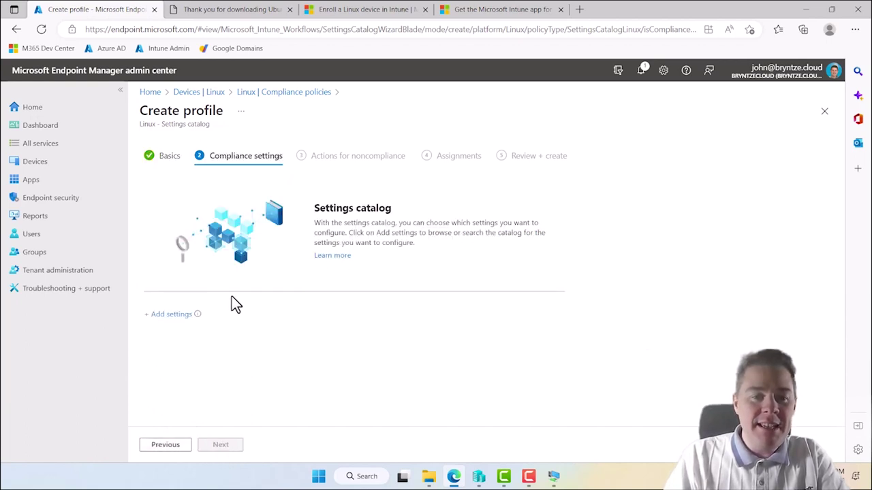
- Browse the Custom Compliance and Allowed Distributions settings in the settings catalog
{"action": "left_click", "coordinate": [172, 318]}
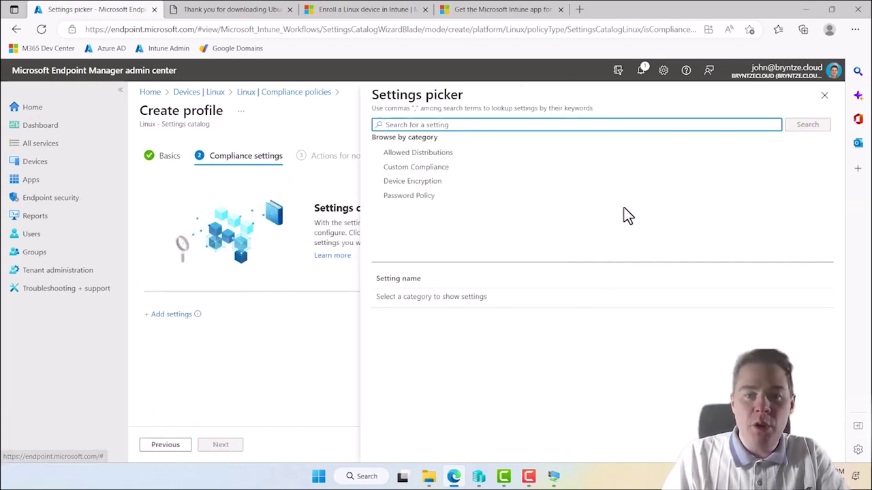
{"action": "left_click", "coordinate": [410, 170]}
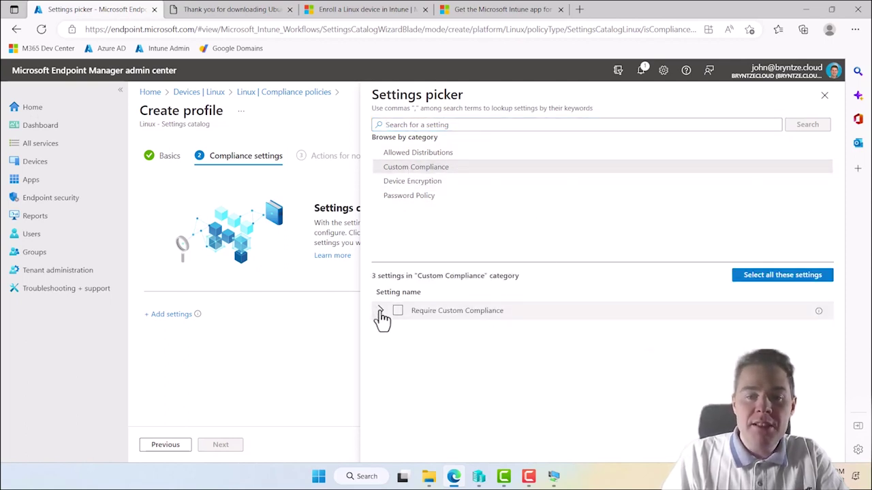
{"action": "left_click", "coordinate": [380, 311]}
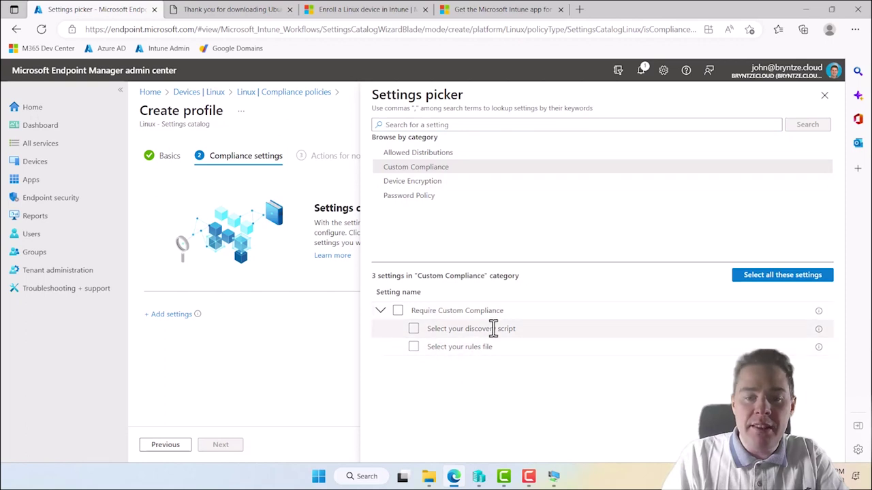
{"action": "left_click", "coordinate": [381, 312]}
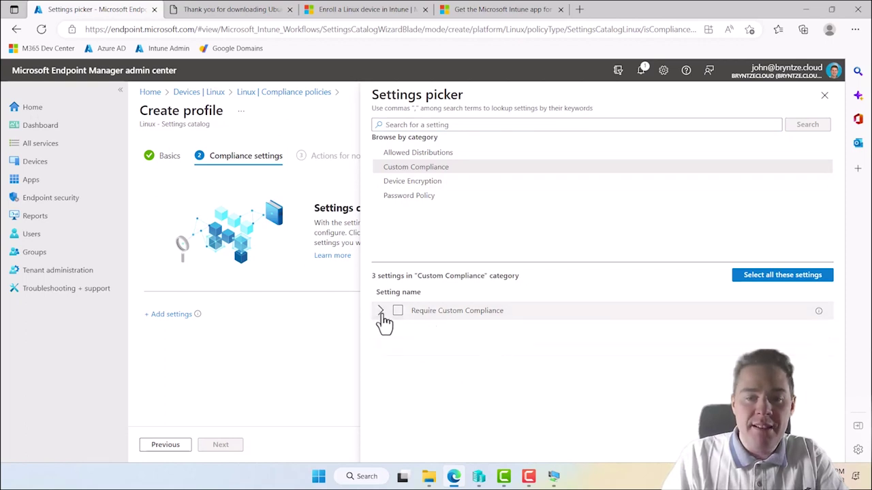
{"action": "left_click", "coordinate": [411, 152]}
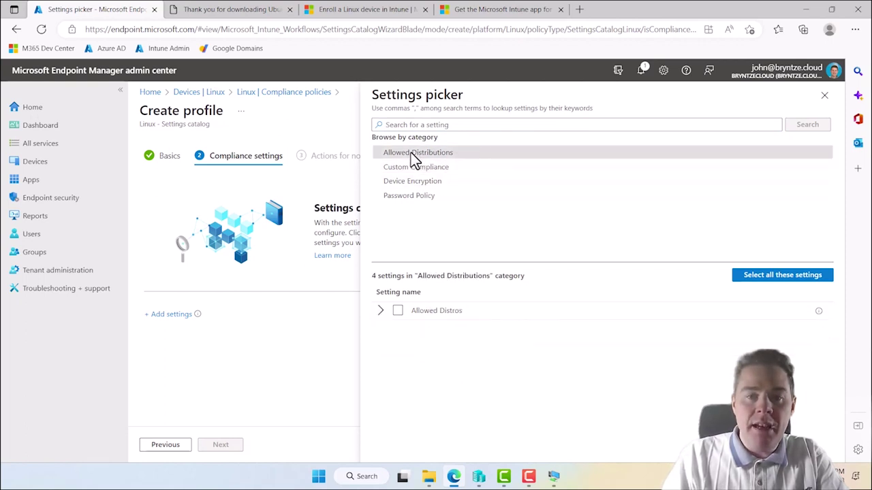
{"action": "left_click", "coordinate": [380, 311]}
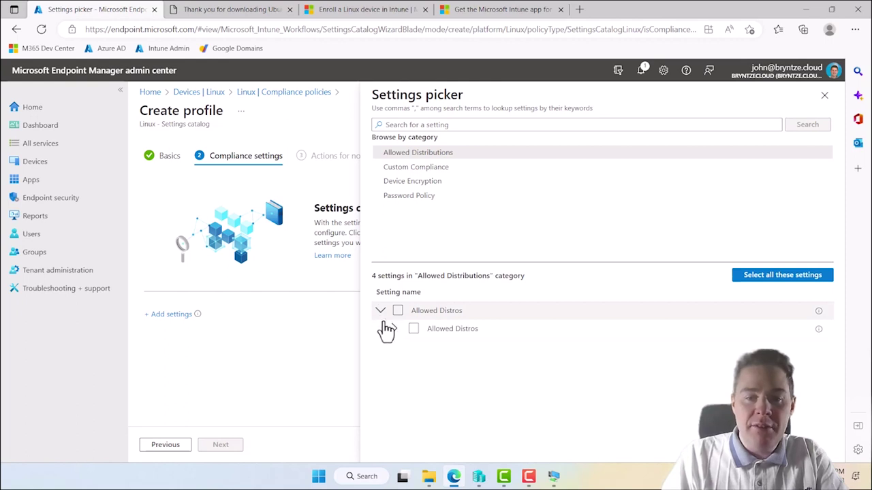
{"action": "left_click", "coordinate": [394, 330]}
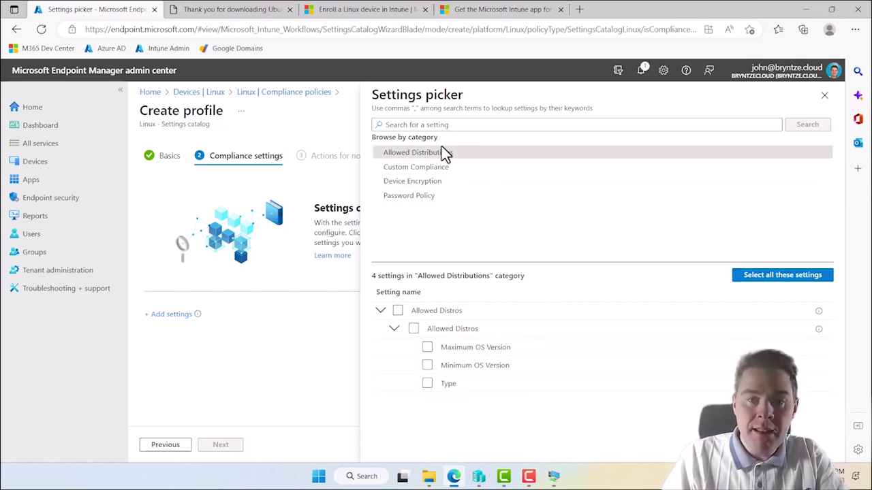
- Add Device Encryption > Require Device Encryption to the policy and set it to True
{"action": "left_click", "coordinate": [406, 180]}
{"action": "left_click", "coordinate": [397, 312]}
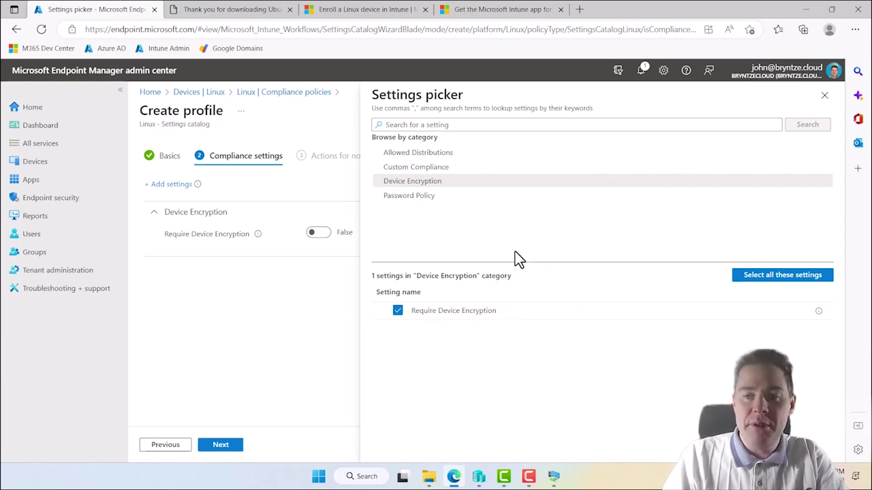
{"action": "left_click", "coordinate": [824, 95]}
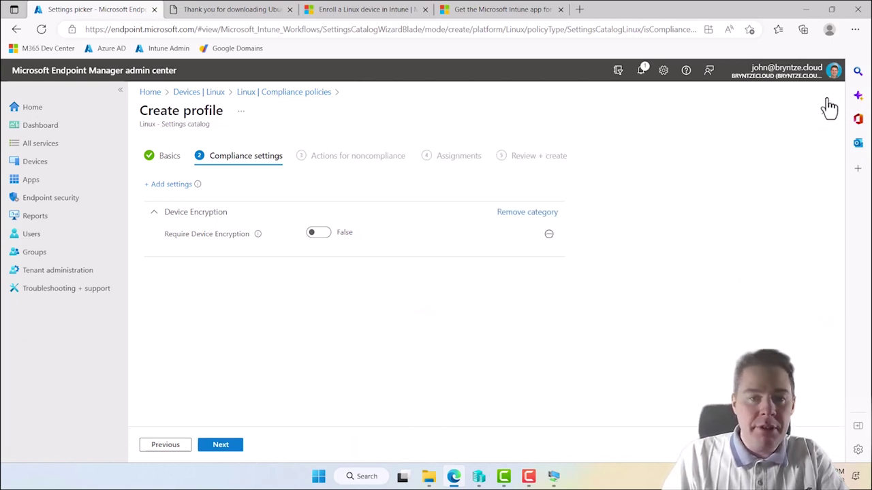
{"action": "left_click", "coordinate": [316, 234]}
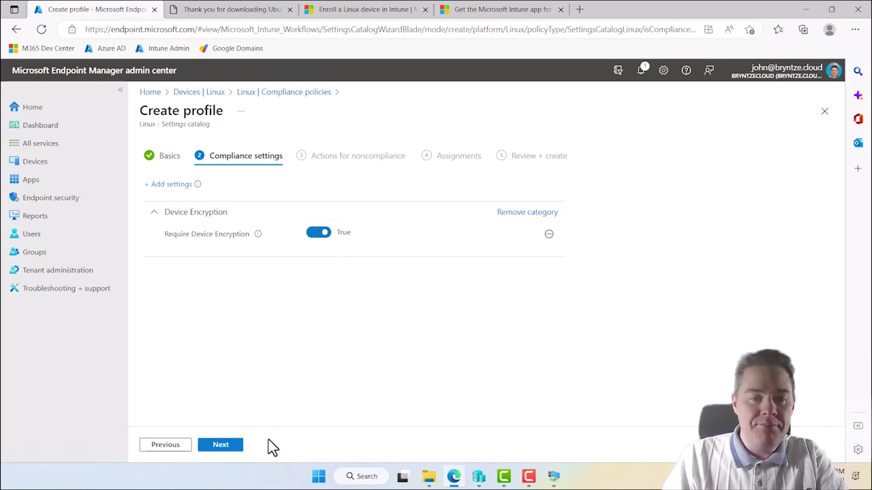
{"action": "left_click", "coordinate": [227, 446]}
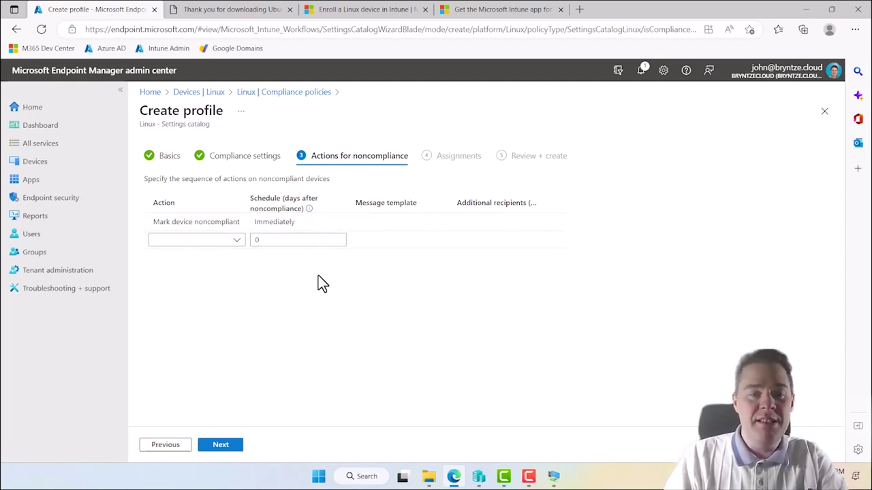
- Keep the Immediately noncompliance action, include the JBN - Linux Devices group, and proceed to Review + create
{"action": "mouse_move", "coordinate": [308, 210]}
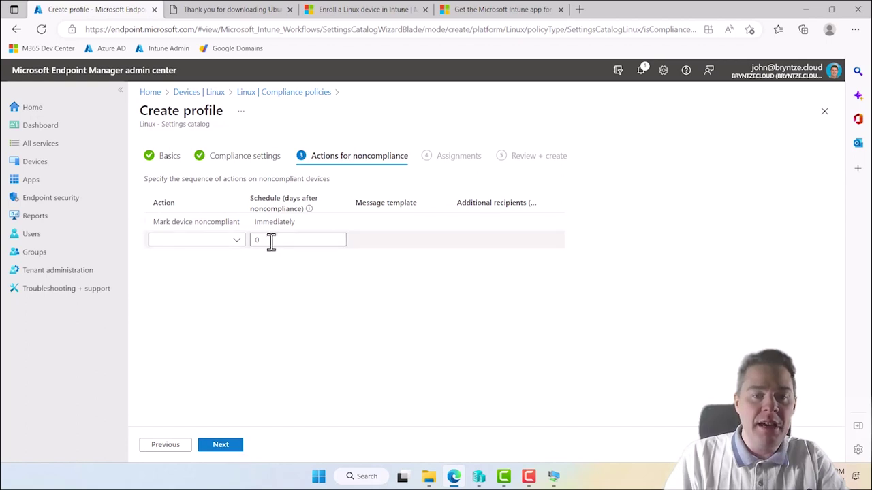
{"action": "left_click", "coordinate": [221, 446]}
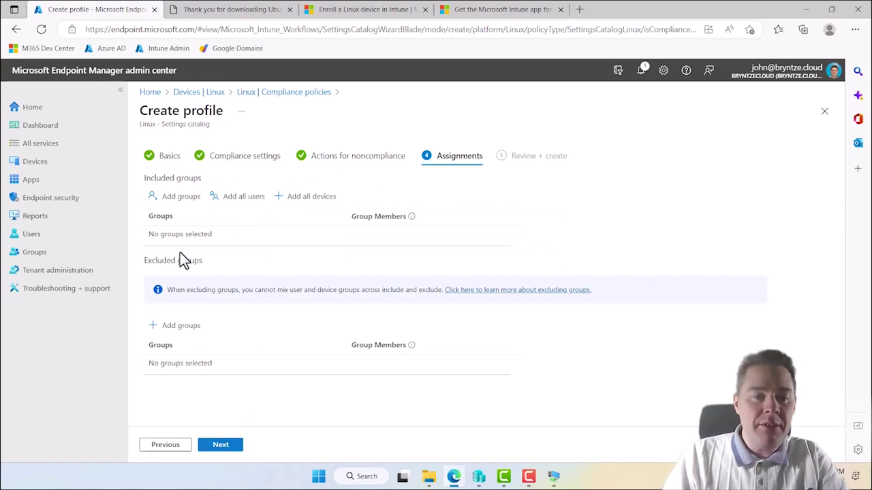
{"action": "left_click", "coordinate": [176, 198]}
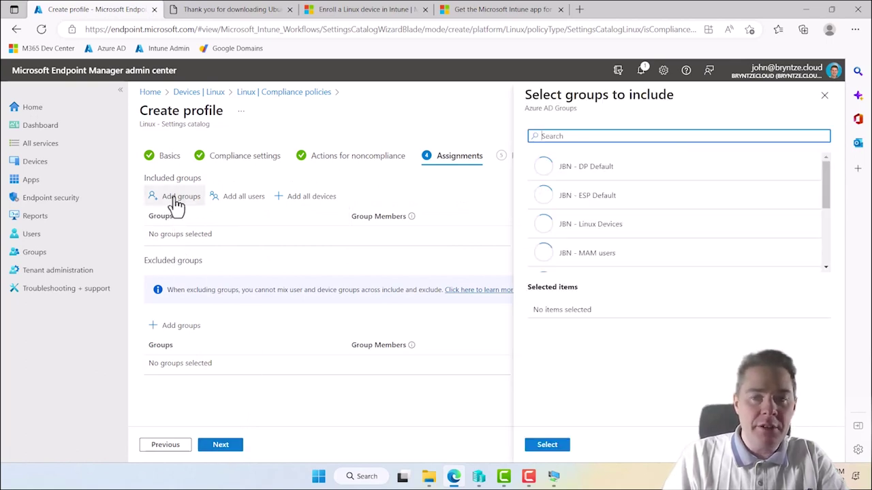
{"action": "left_click", "coordinate": [581, 234]}
{"action": "left_click", "coordinate": [548, 446]}
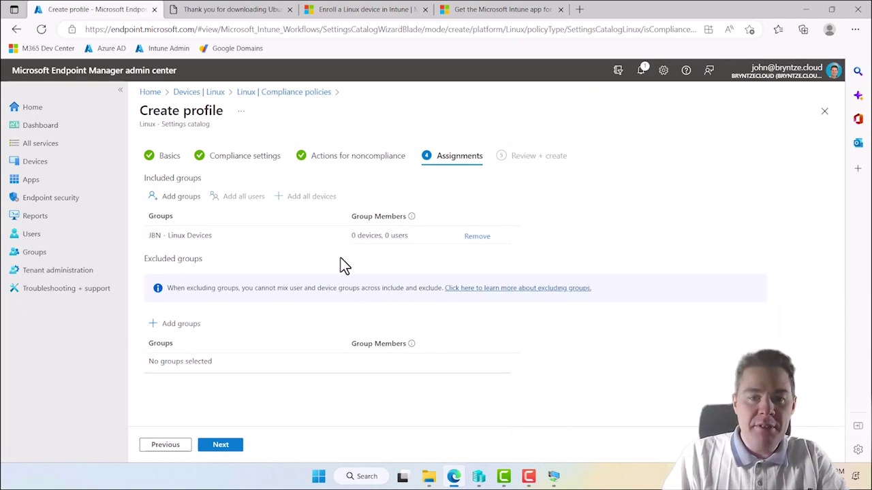
{"action": "left_click", "coordinate": [230, 448]}
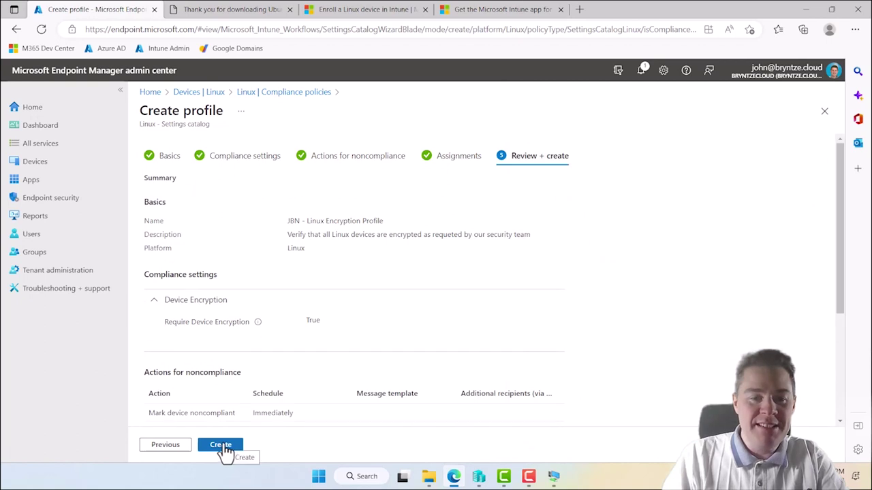
- Create the JBN - Linux Encryption Profile compliance policy
{"action": "left_click", "coordinate": [225, 450]}
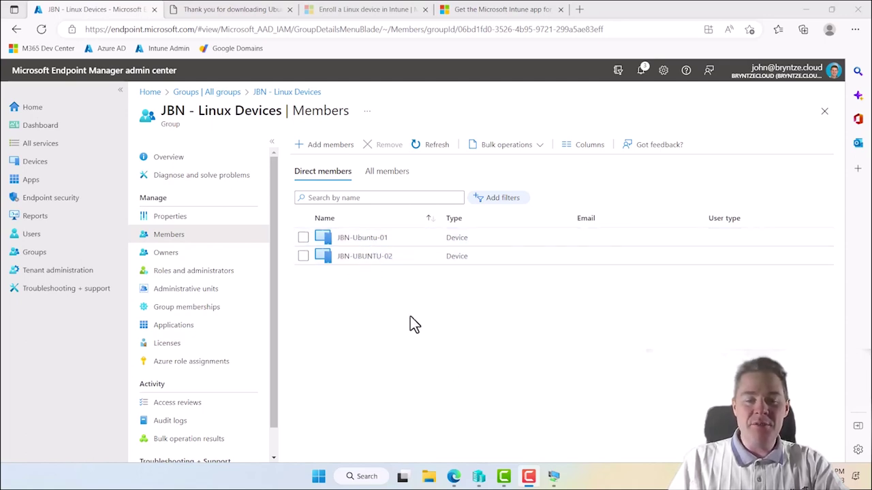
- Unlock the JBN-Ubuntu-01 VM with its password and refresh Intune, now showing Not compliant
{"action": "mouse_move", "coordinate": [553, 477]}
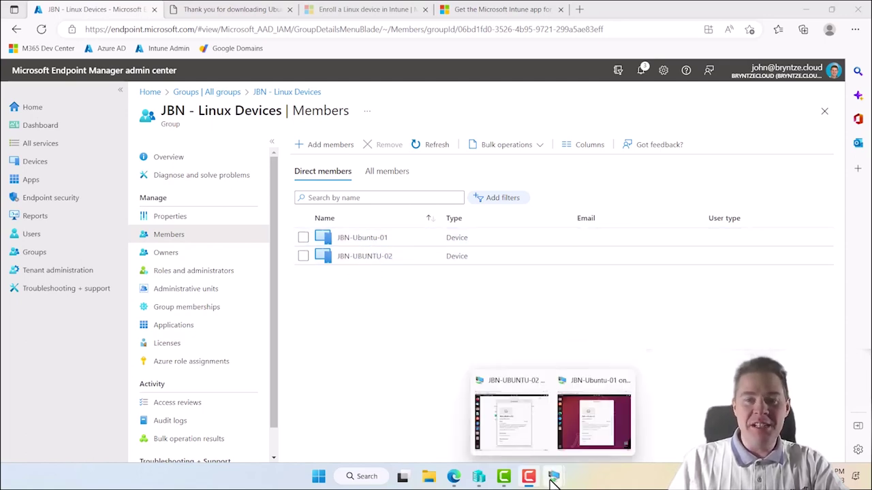
{"action": "left_click", "coordinate": [582, 426]}
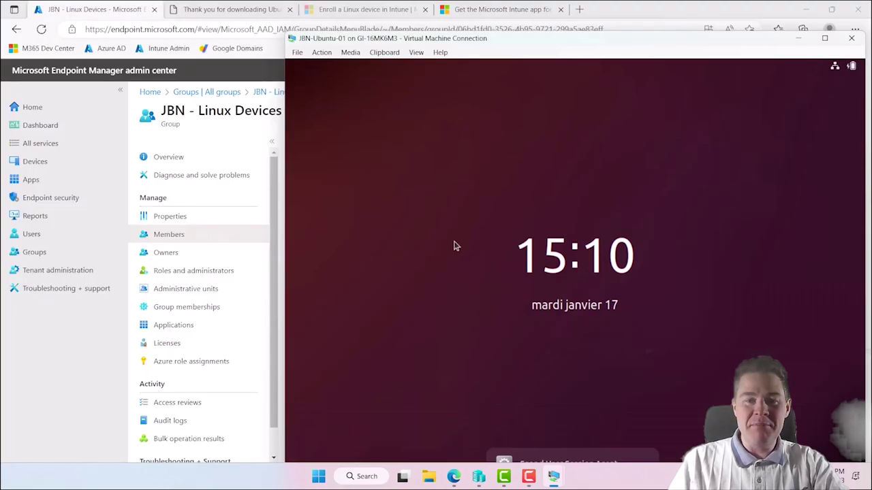
{"action": "left_click", "coordinate": [566, 288]}
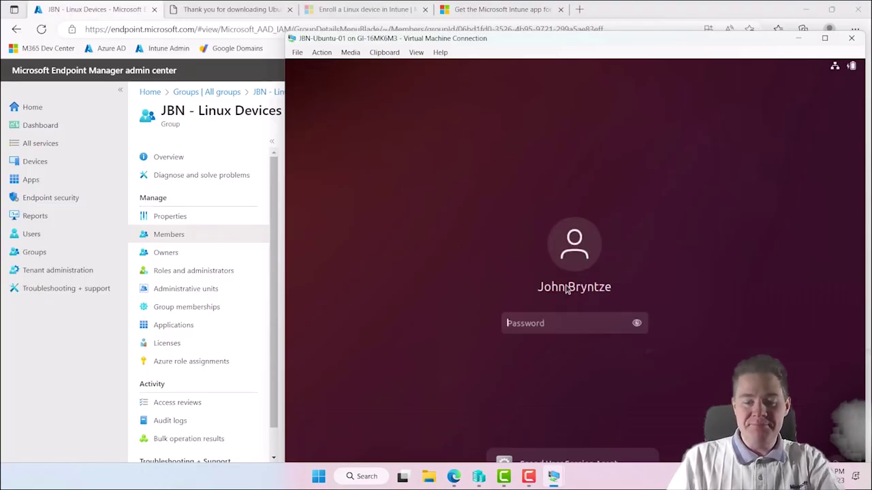
{"action": "type", "text": "●●●●●●●●●"}
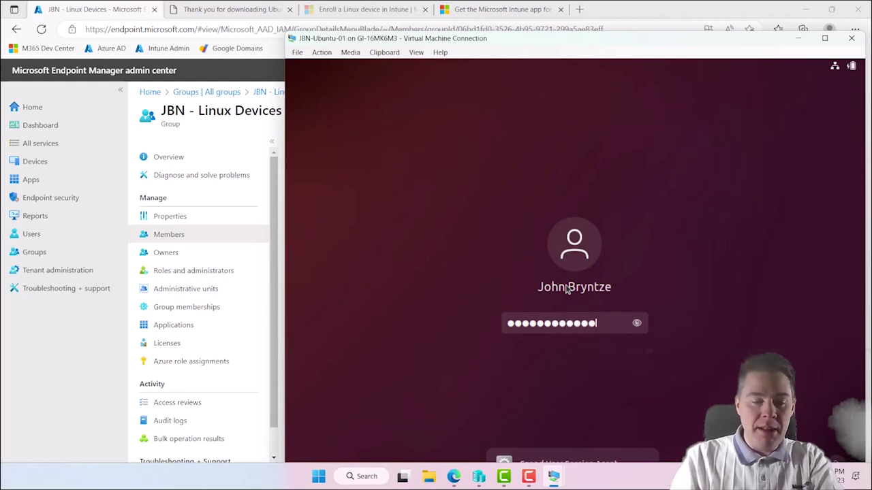
{"action": "type", "text": "●●●●●●"}
{"action": "key", "text": "Return"}
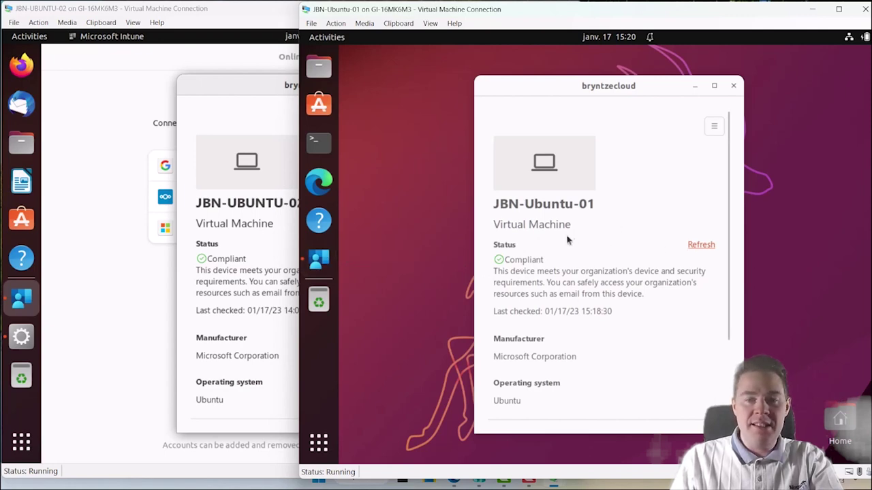
{"action": "left_click", "coordinate": [697, 247]}
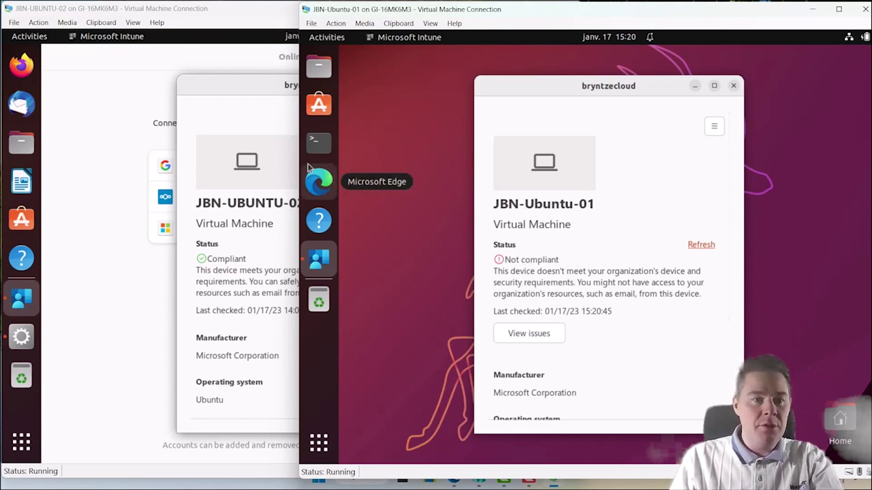
- Unlock the JBN-UBUNTU-02 VM with its password and refresh Intune, still showing Compliant
{"action": "left_click", "coordinate": [159, 226]}
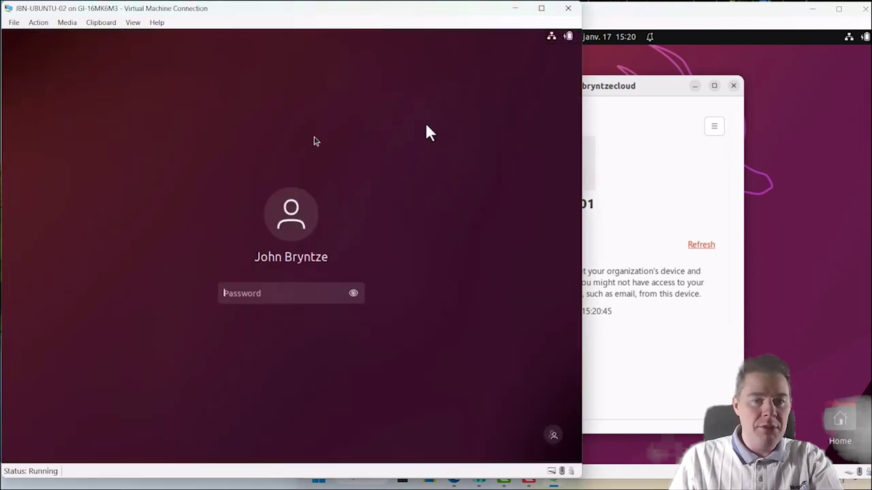
{"action": "type", "text": "••••••••••"}
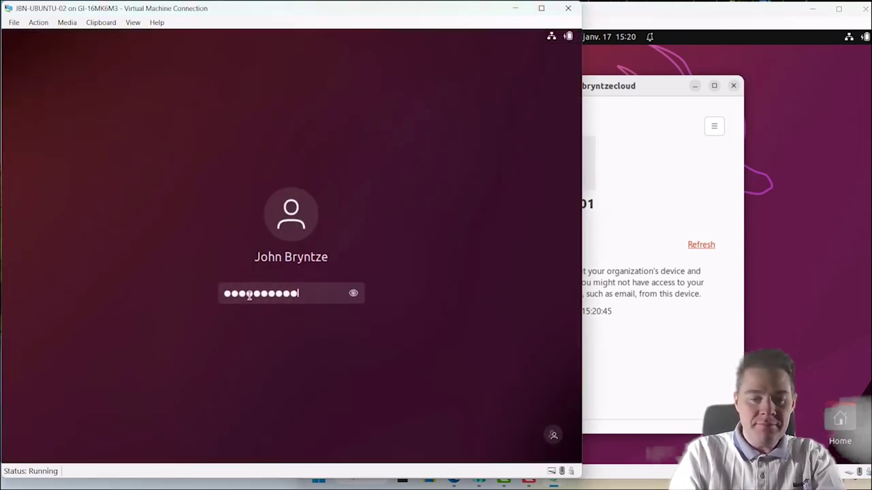
{"action": "type", "text": "•••"}
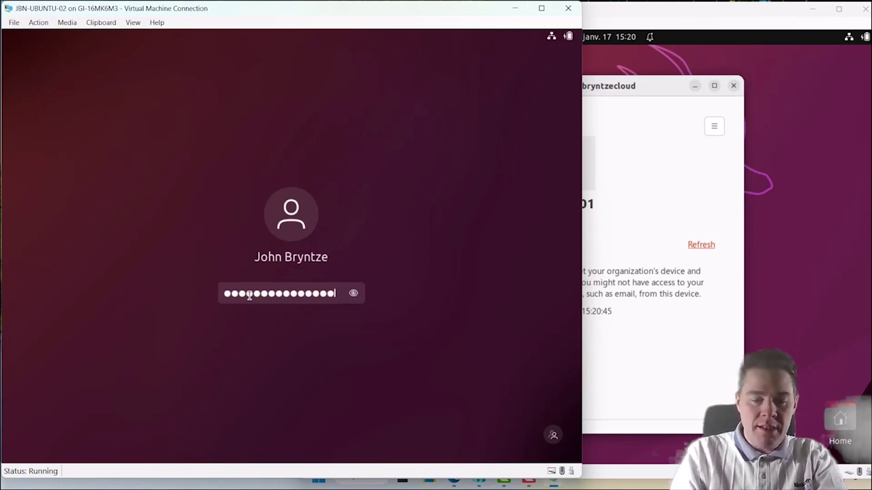
{"action": "key", "text": "Return"}
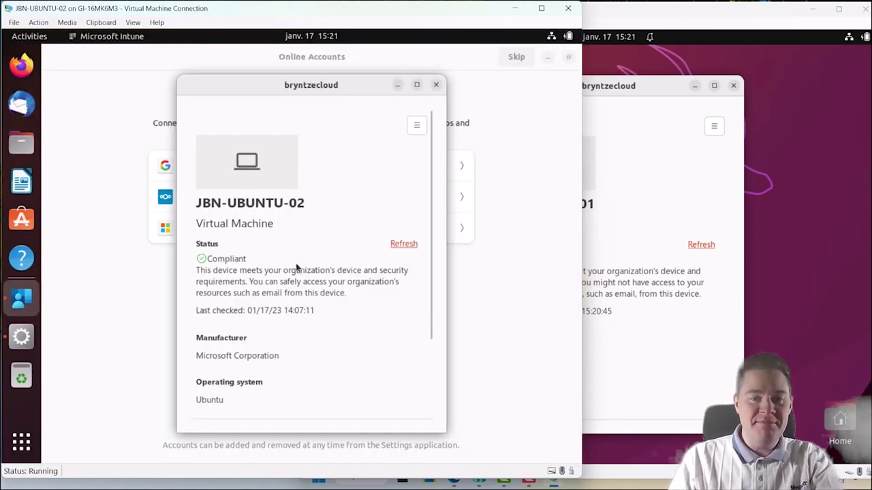
{"action": "left_click", "coordinate": [404, 245]}
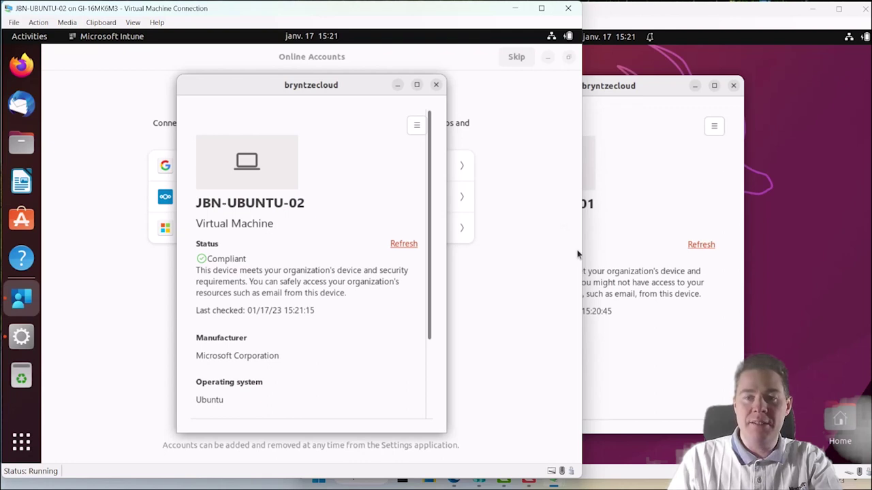
- Close the Intune window and return to the admin center in Edge
{"action": "key", "text": "alt+F4"}
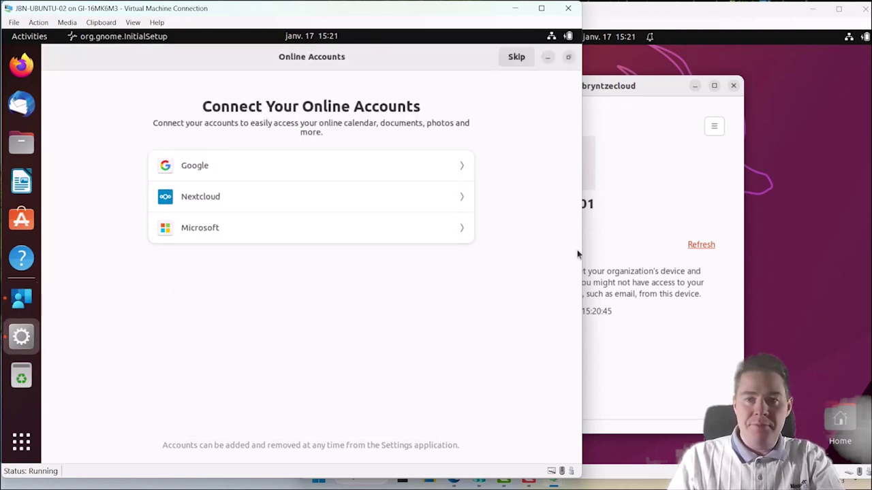
{"action": "mouse_move", "coordinate": [547, 421]}
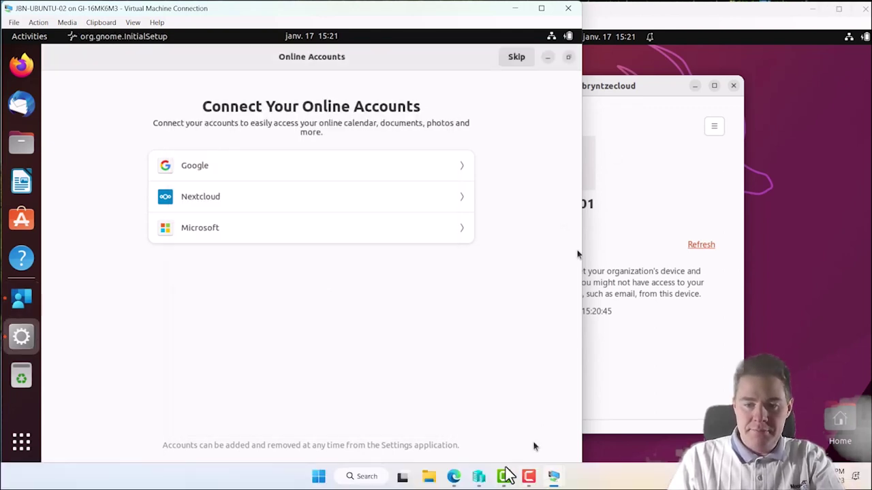
{"action": "left_click", "coordinate": [456, 477]}
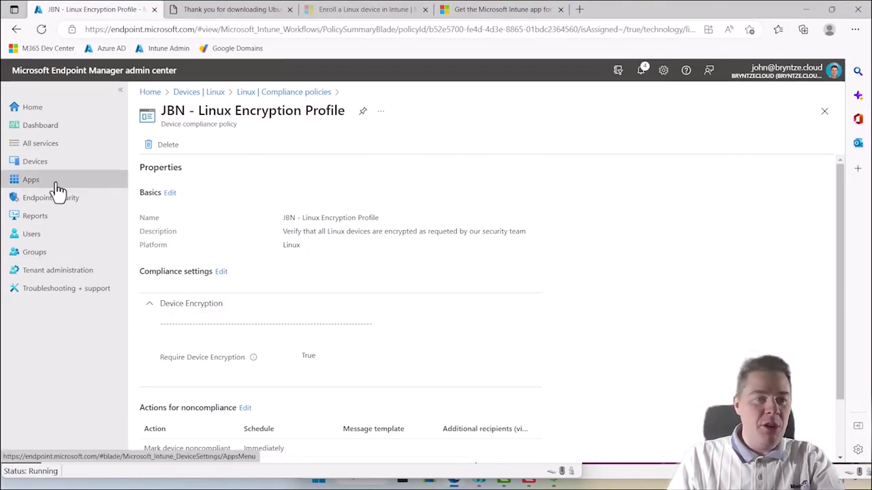
{"action": "left_click", "coordinate": [37, 169]}
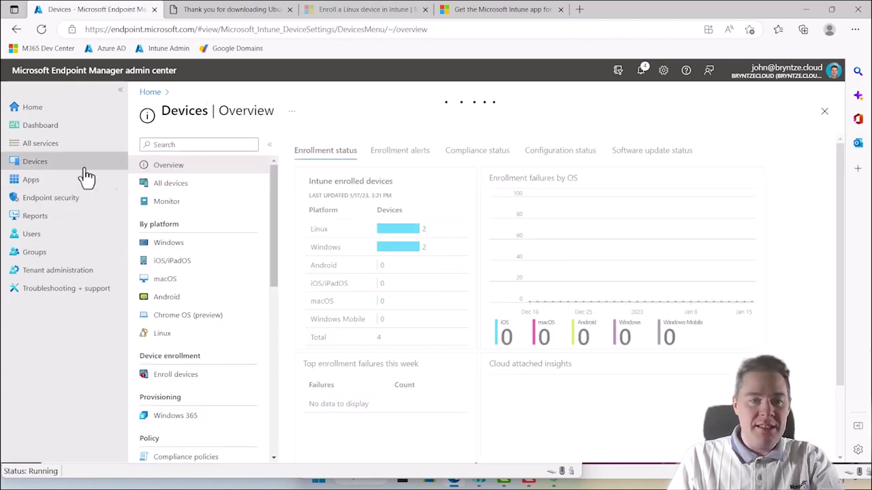
{"action": "left_click", "coordinate": [167, 189]}
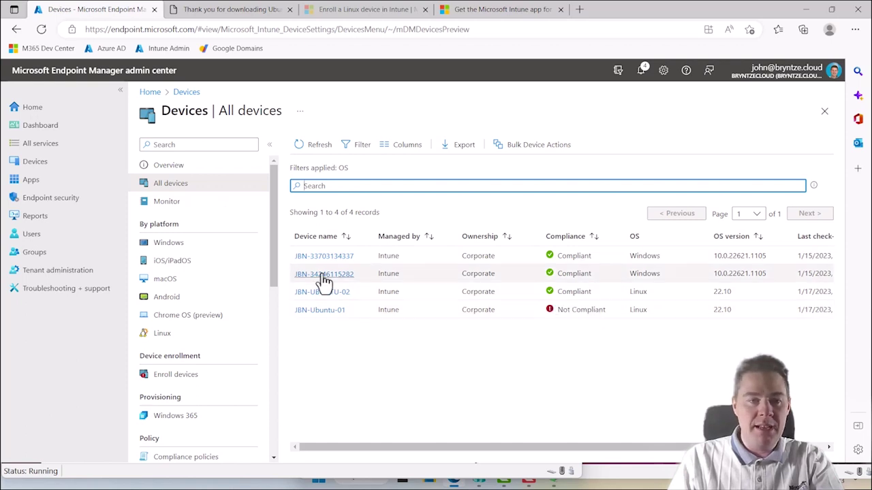
{"action": "left_click", "coordinate": [162, 335]}
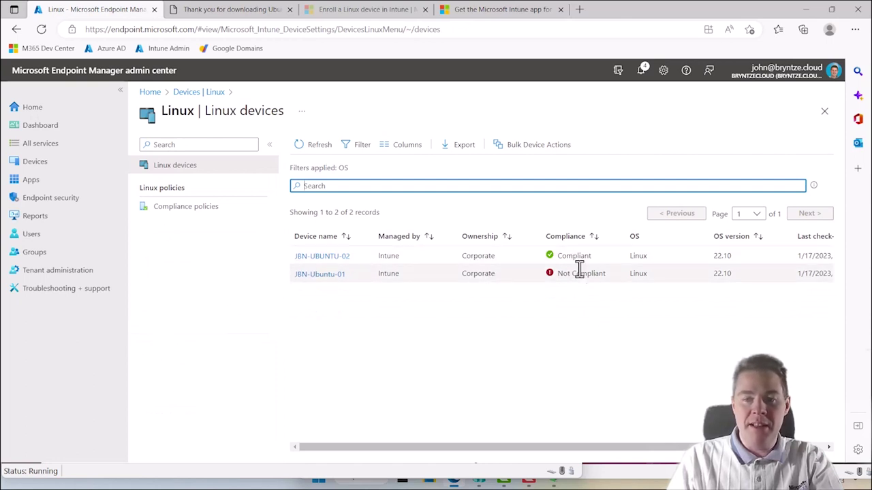
{"action": "left_click", "coordinate": [194, 213]}
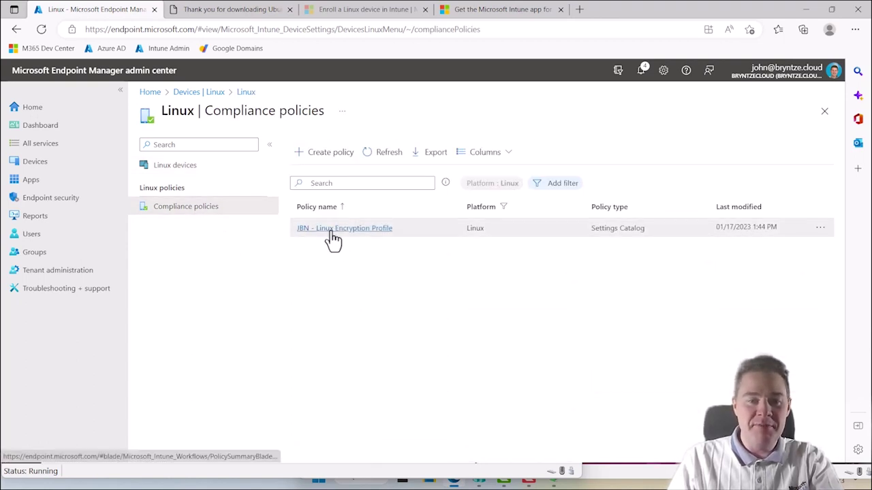
{"action": "left_click", "coordinate": [331, 228]}
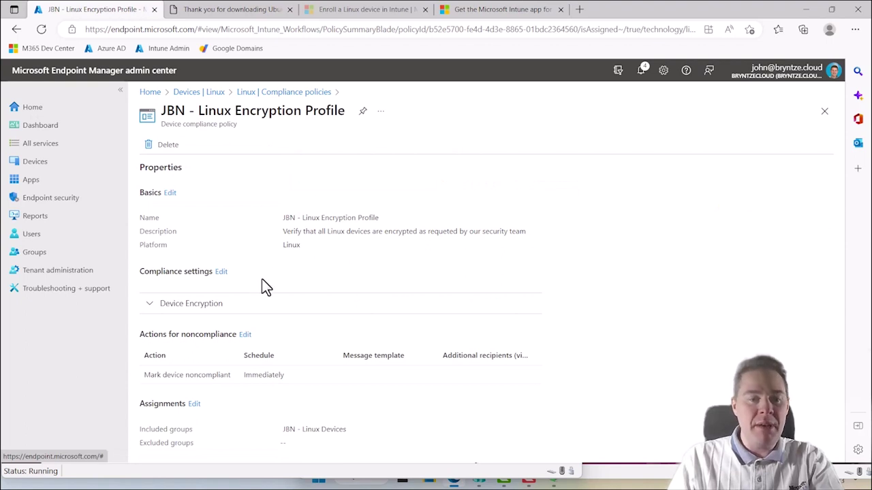
{"action": "left_click", "coordinate": [176, 312]}
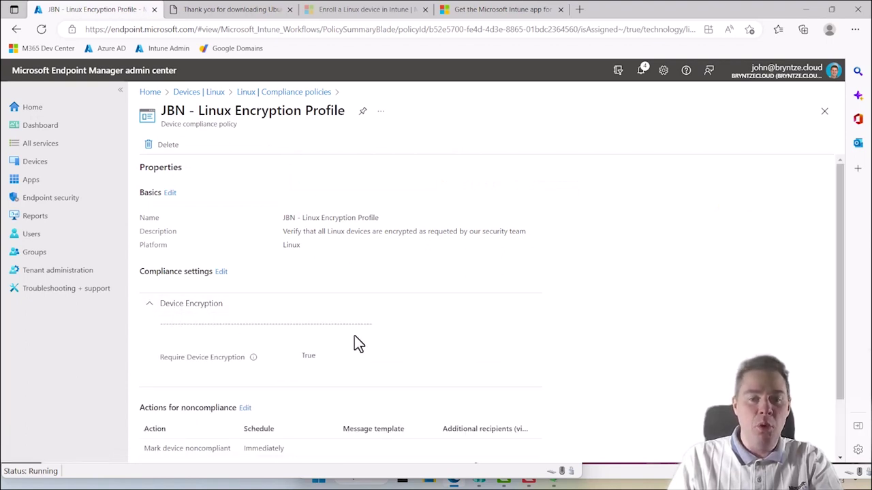
{"action": "scroll", "coordinate": [355, 310], "scroll_direction": "down", "scroll_amount": 2}
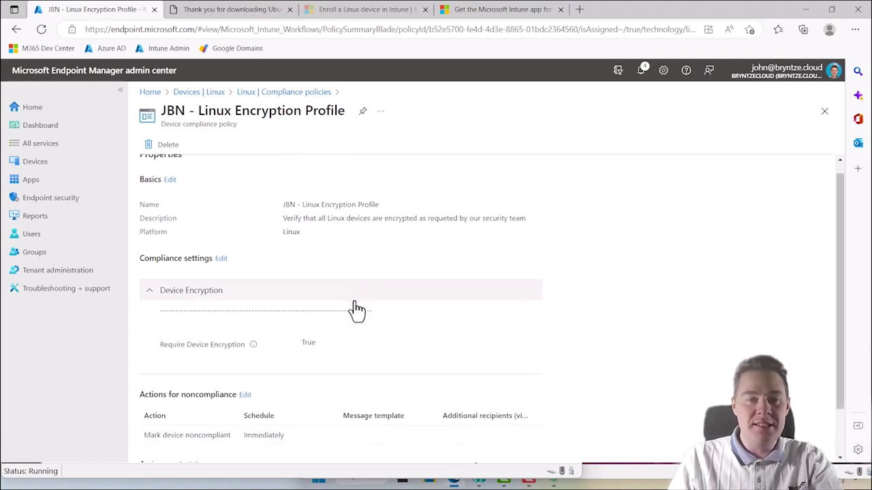
{"action": "scroll", "coordinate": [357, 309], "scroll_direction": "up", "scroll_amount": 2}
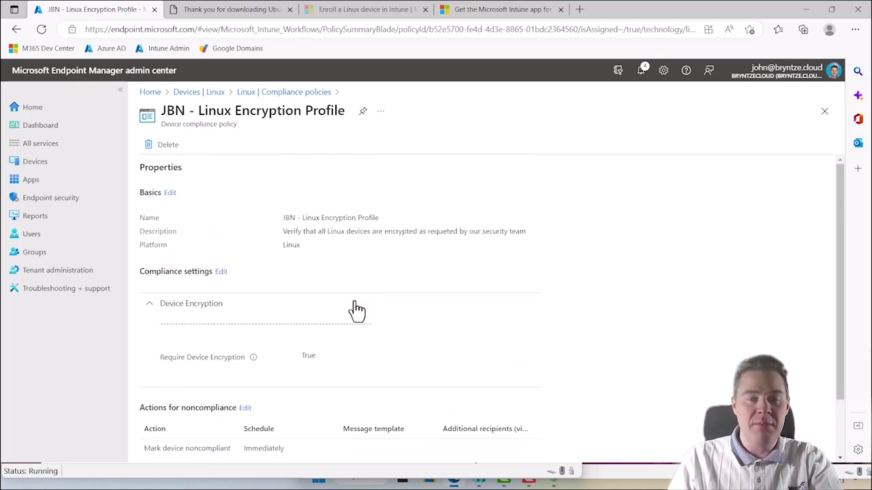